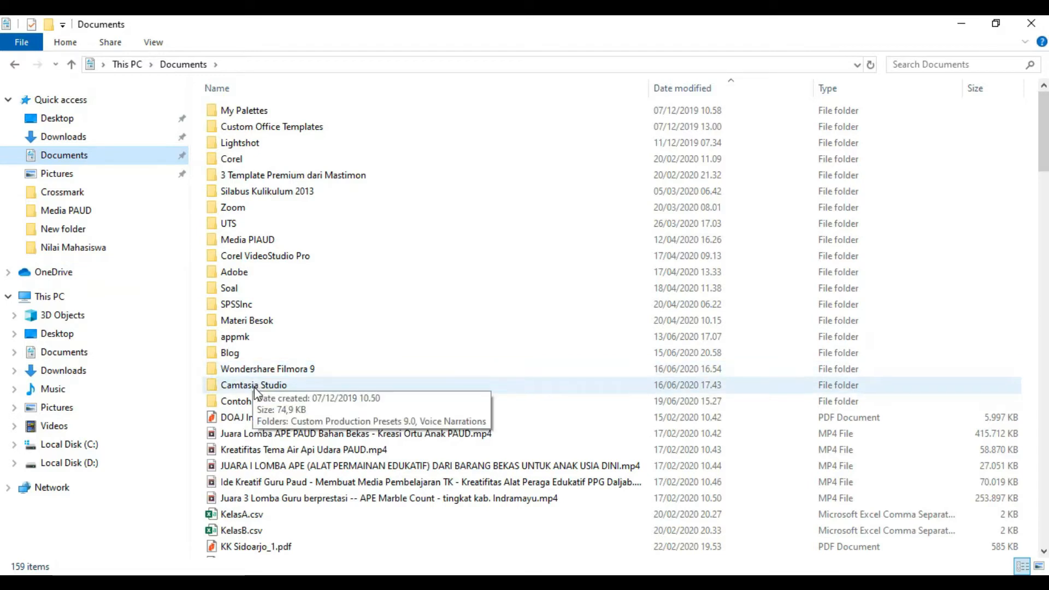
# Open Name of Recipient.pptx from the Contoh Sertifikat folder, review the certificate, then close it
pyautogui.doubleClick(261, 405)
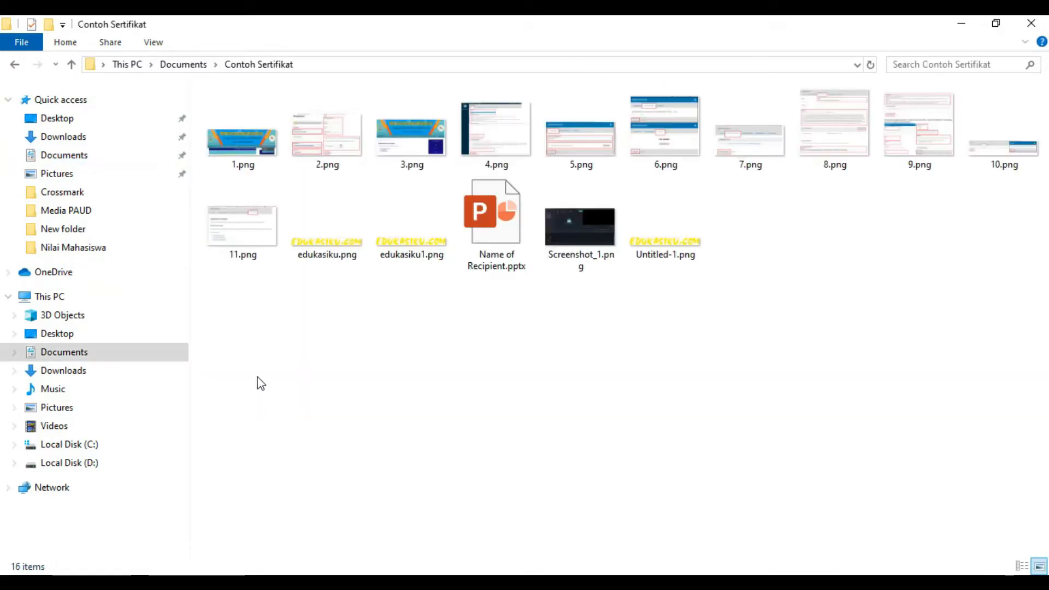
pyautogui.doubleClick(510, 246)
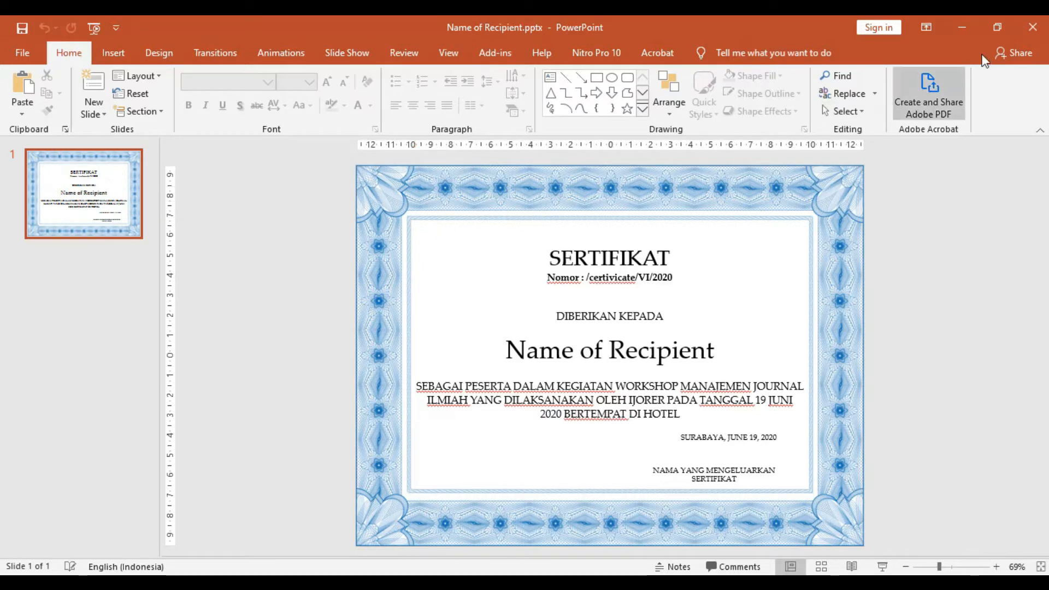
pyautogui.click(1035, 32)
# Close the file window and launch Firefox, dismissing the default-browser prompt
pyautogui.click(1030, 26)
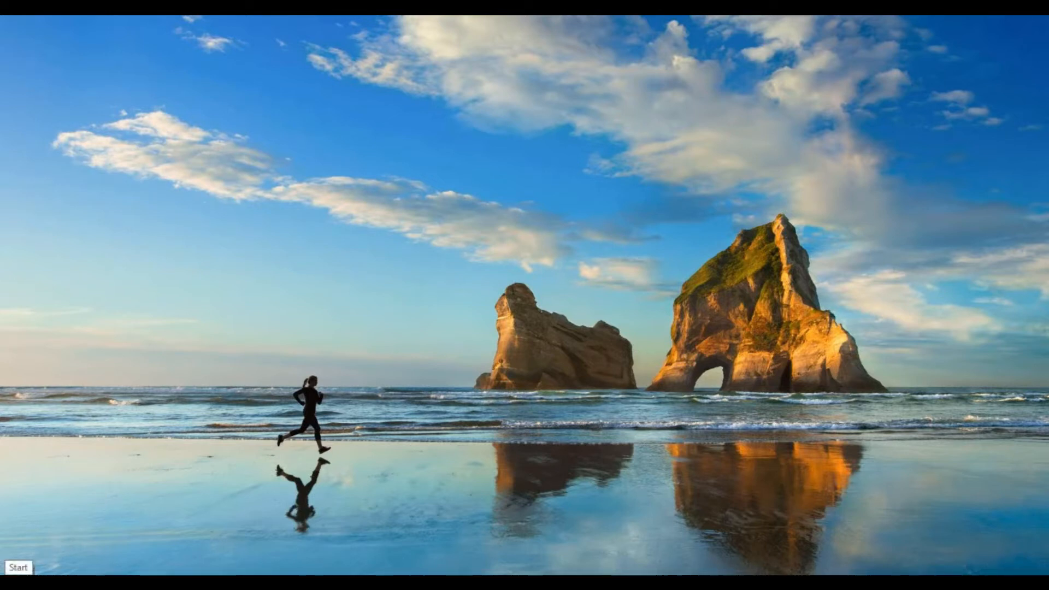
pyautogui.click(12, 583)
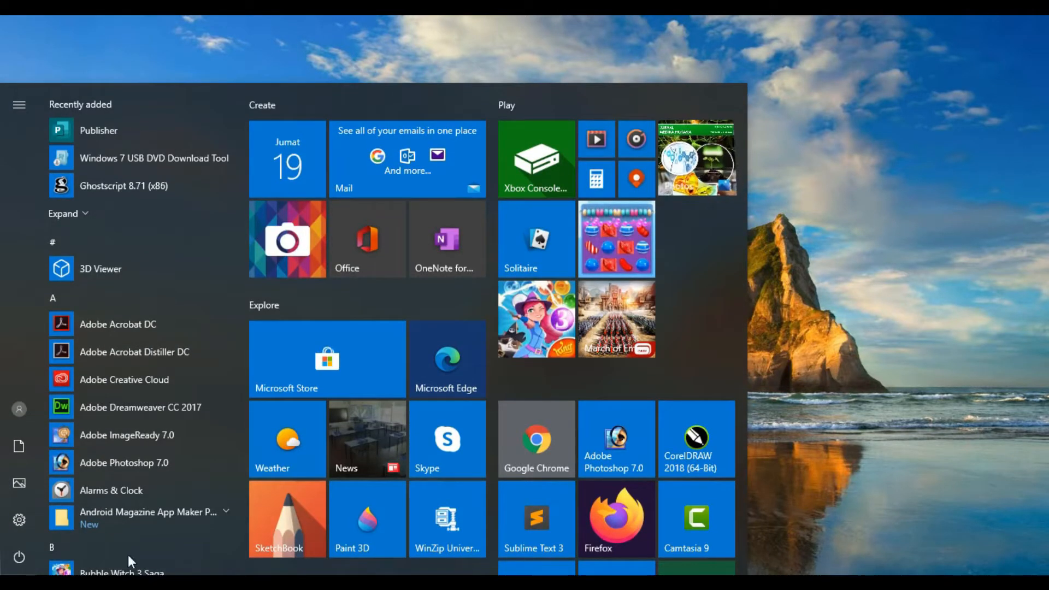
pyautogui.scroll(-2, 584, 405)
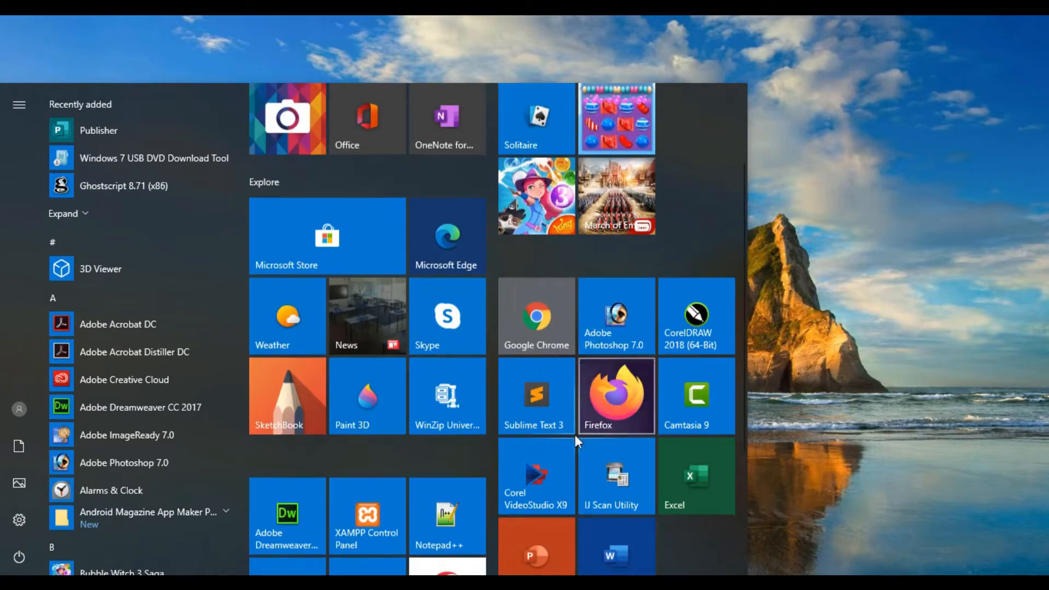
pyautogui.click(614, 403)
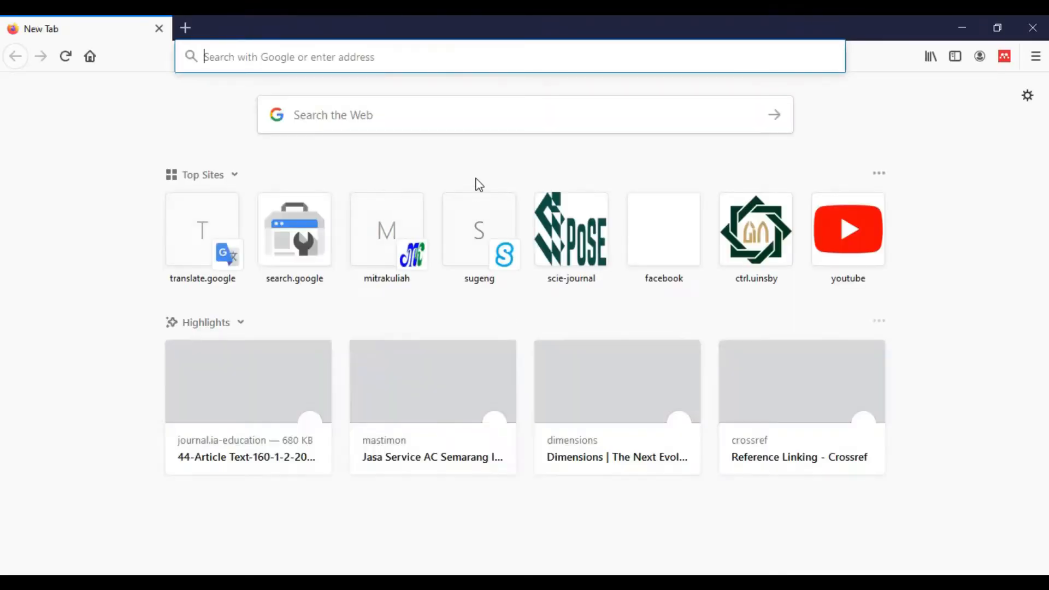
pyautogui.click(610, 325)
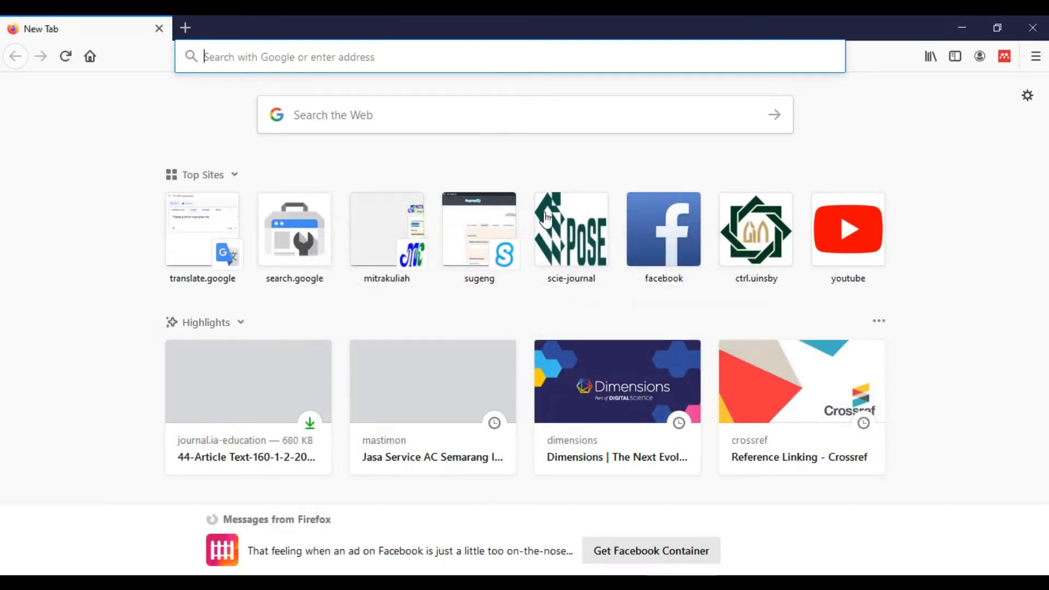
# Load the Google homepage and check the signed-in Google account
pyautogui.write('google.com/')
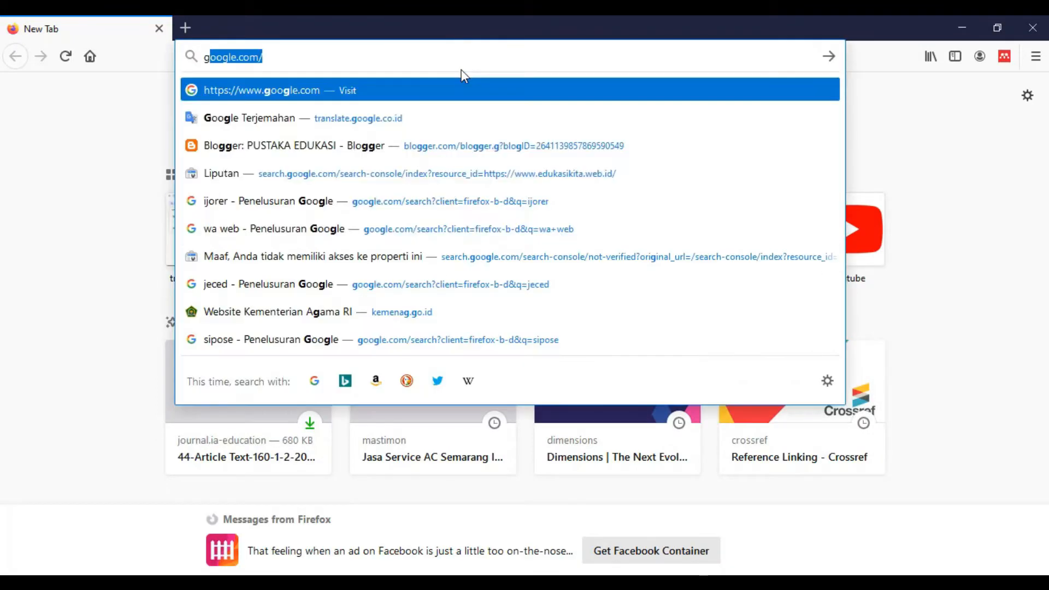
pyautogui.press('Return')
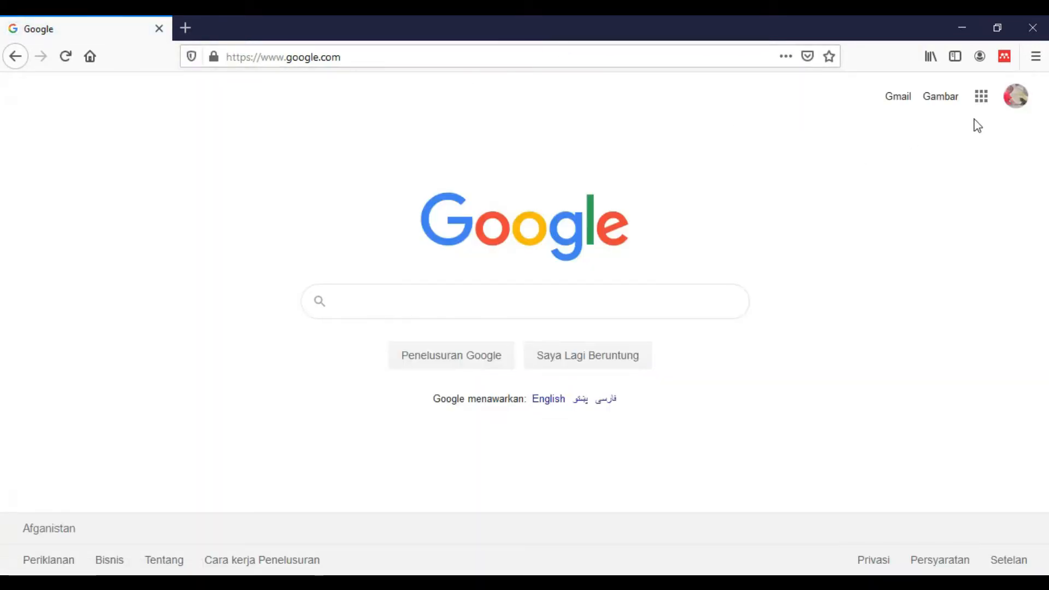
pyautogui.click(1020, 107)
# Open Google Drive from the Google apps grid
pyautogui.click(983, 101)
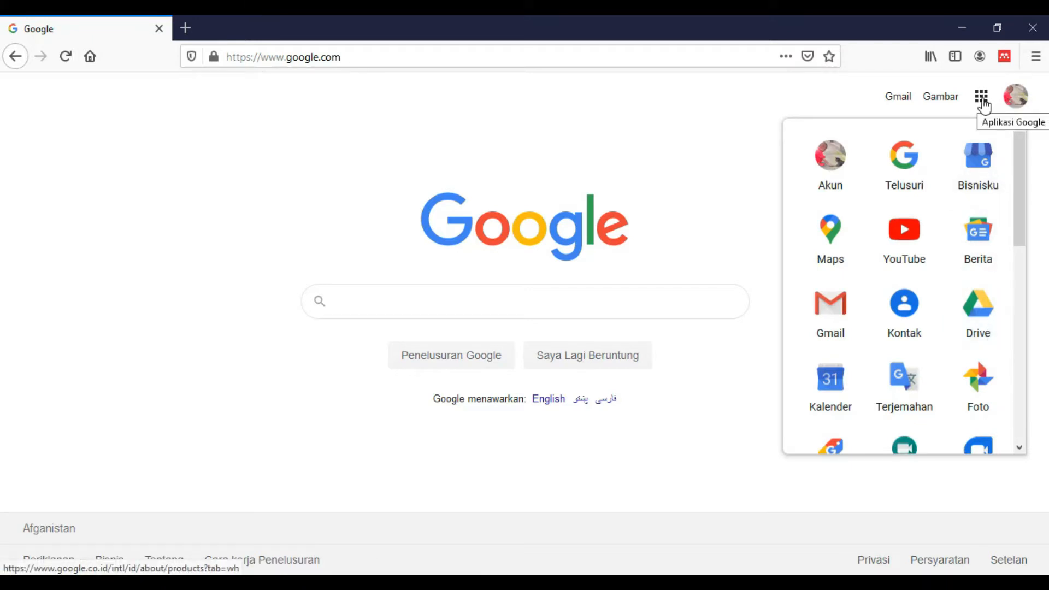
pyautogui.click(984, 337)
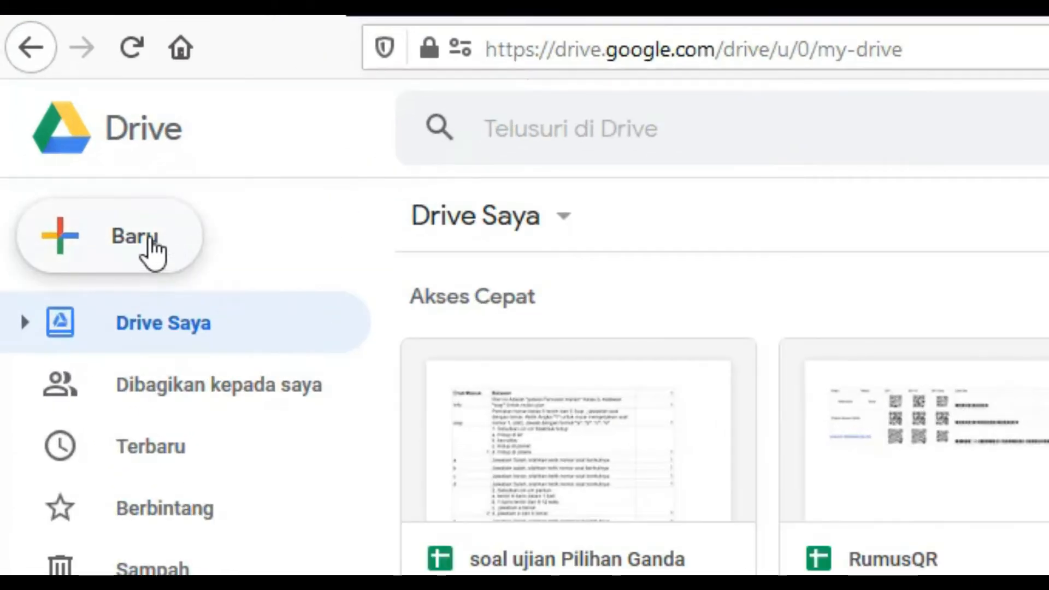
# Create a new folder named eSertifikat in My Drive (Drive Saya)
pyautogui.click(150, 243)
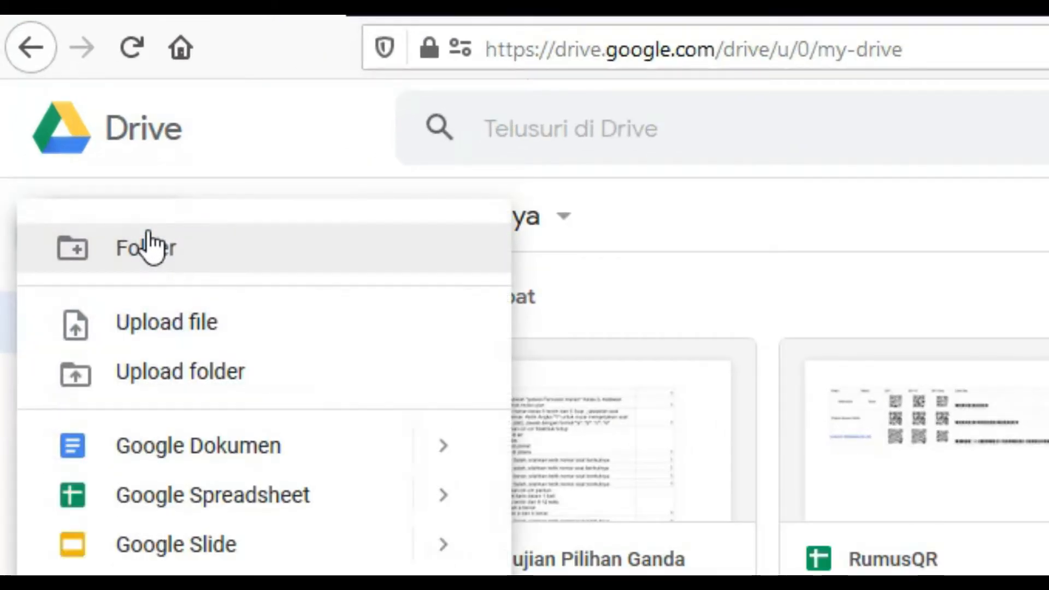
pyautogui.click(188, 268)
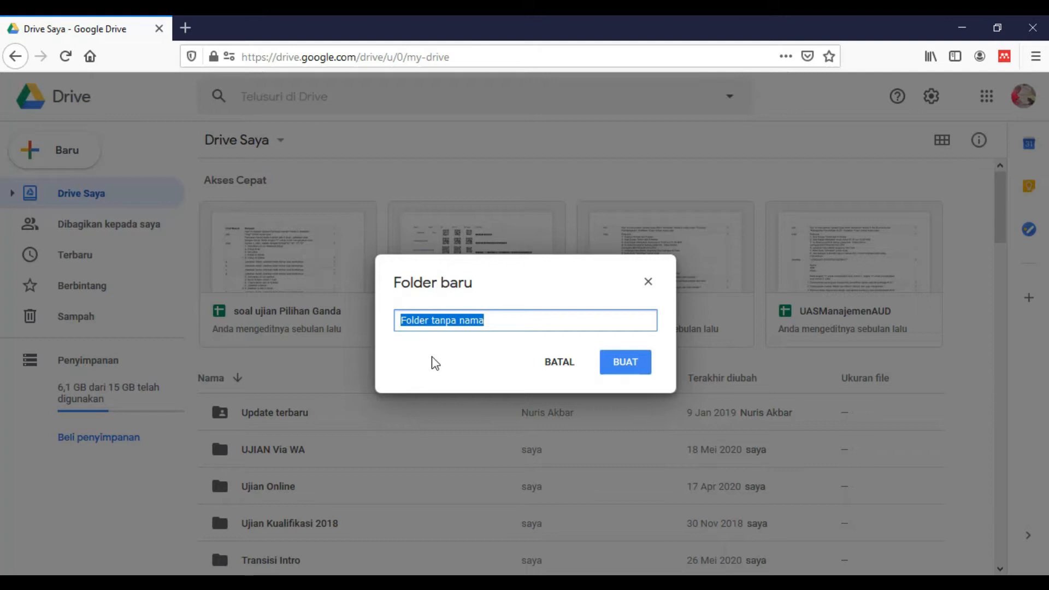
pyautogui.write('e')
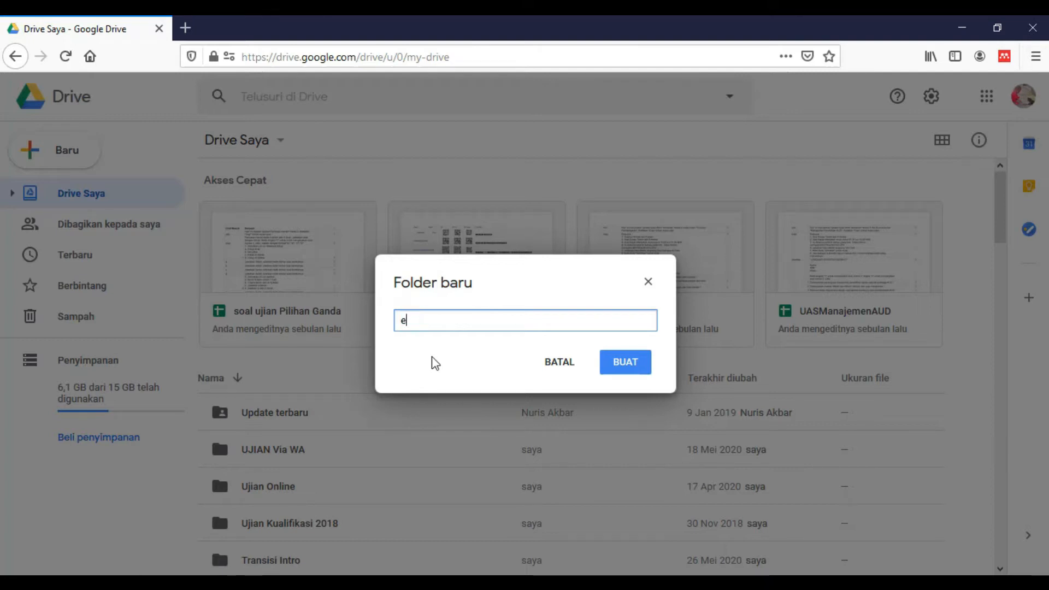
pyautogui.write('Sertifikat')
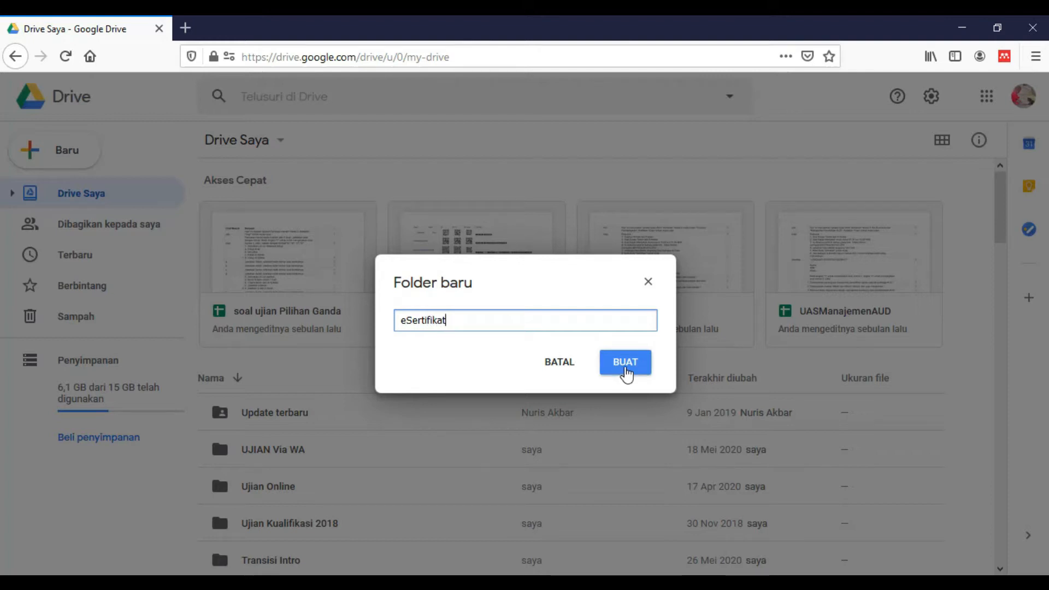
pyautogui.click(626, 370)
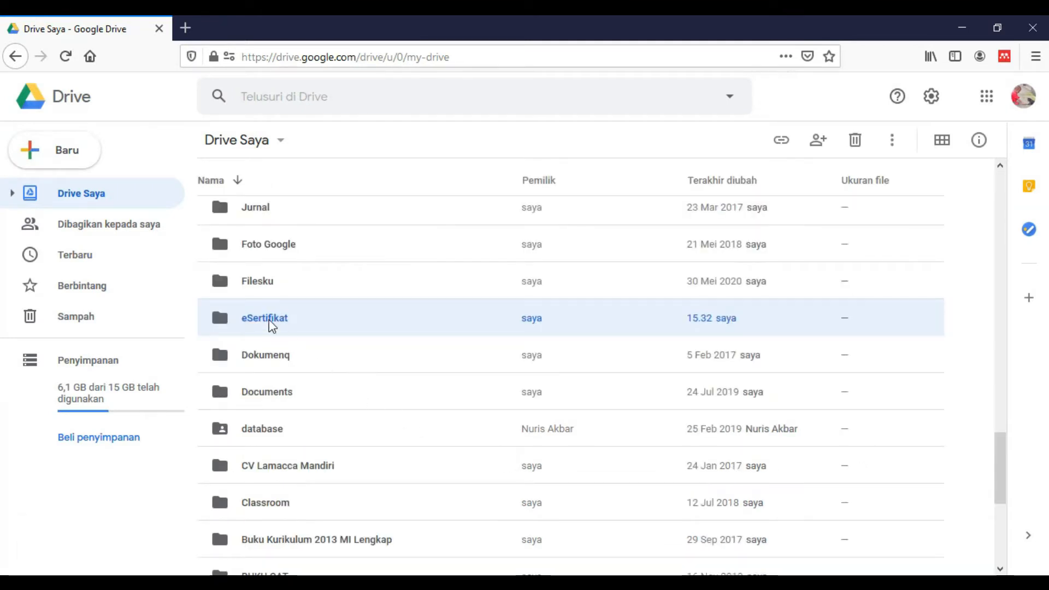
# Inside the eSertifikat folder, create a blank Google Form via New > More > Google Forms
pyautogui.doubleClick(241, 326)
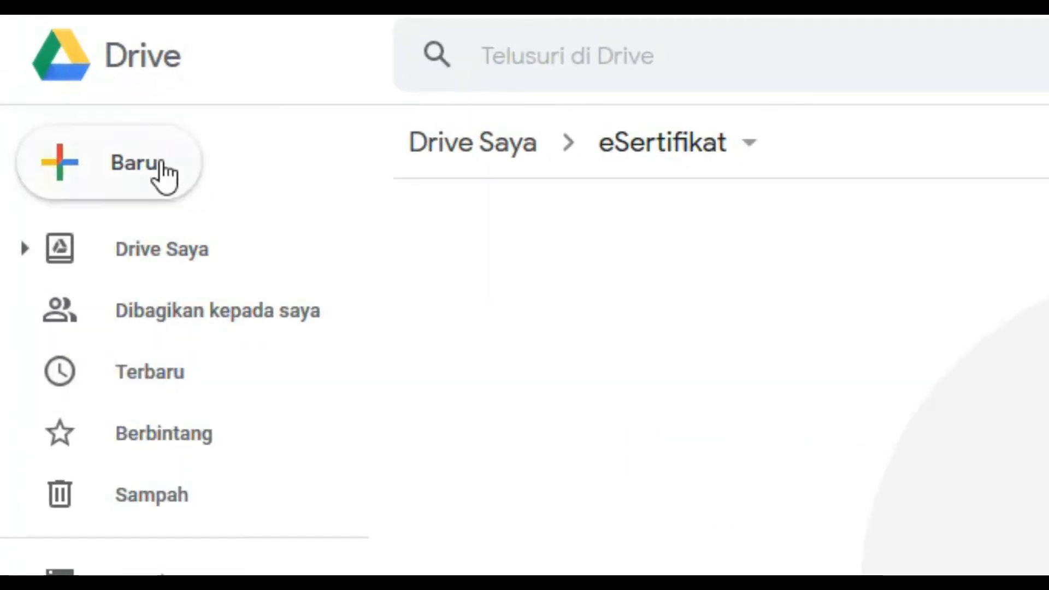
pyautogui.click(163, 176)
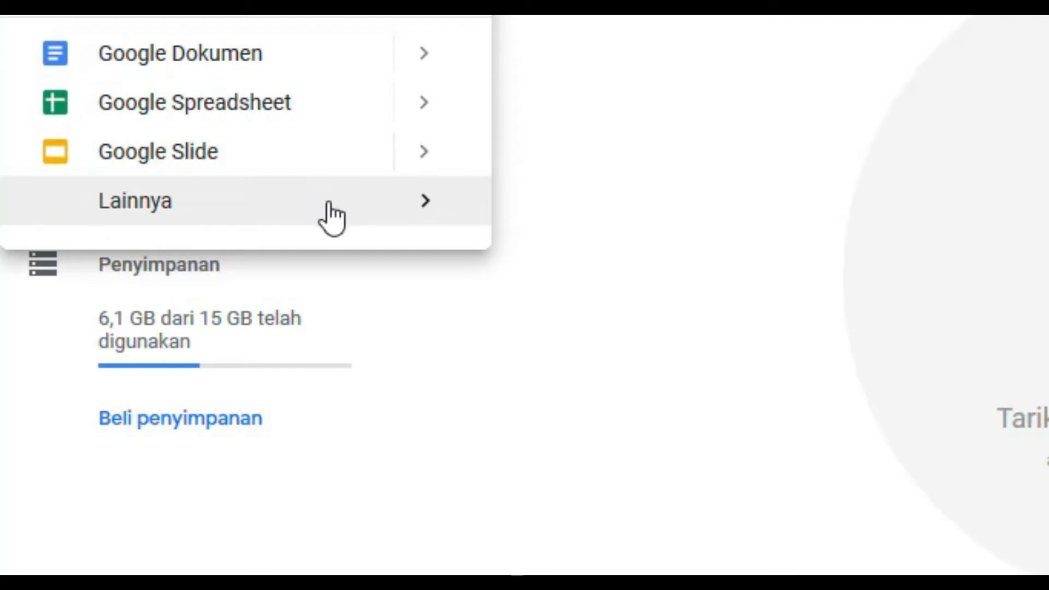
pyautogui.moveTo(331, 217)
pyautogui.moveTo(432, 215)
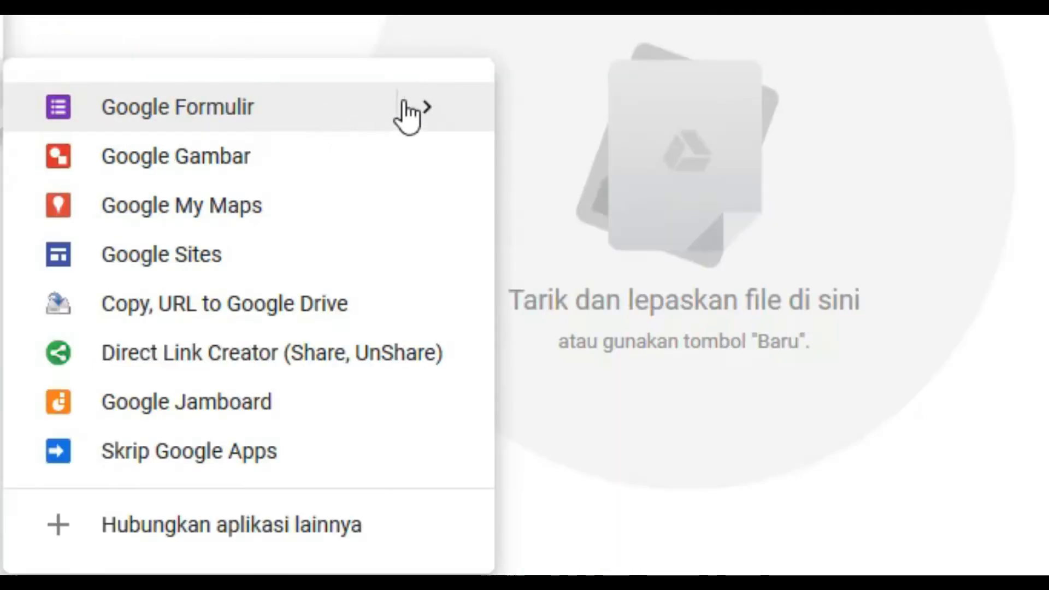
pyautogui.moveTo(919, 234)
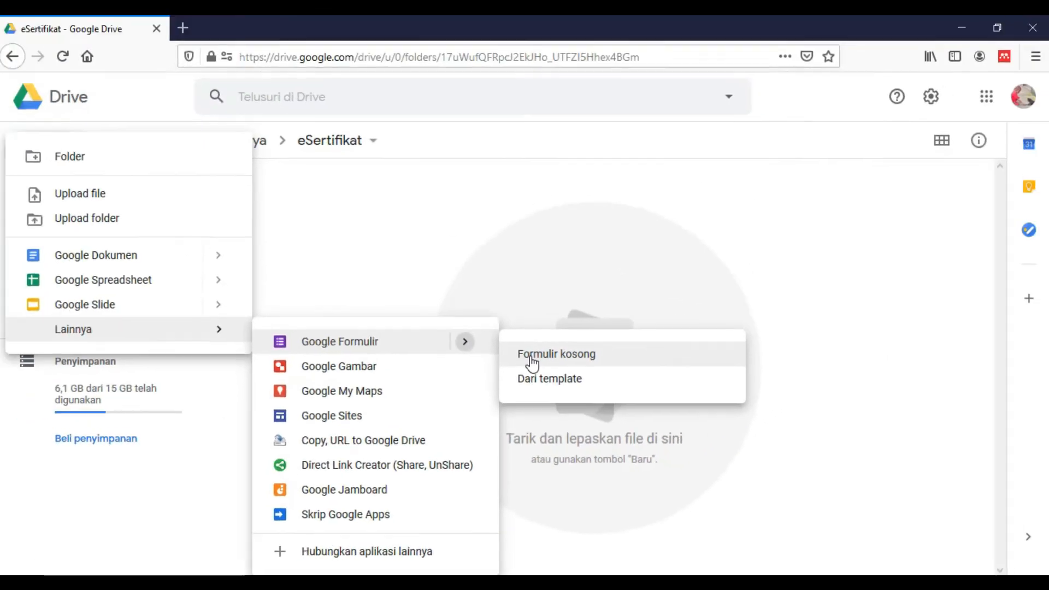
pyautogui.click(534, 363)
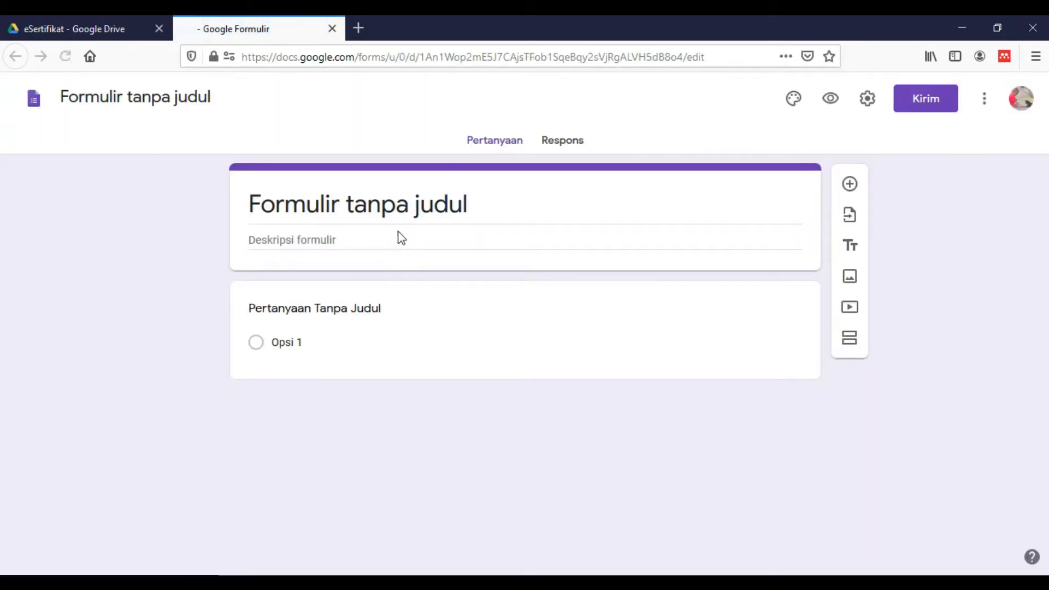
# Title the form 'Form Pembuatan Sertifikat', rename its file to match, and open the first question
pyautogui.click(390, 207)
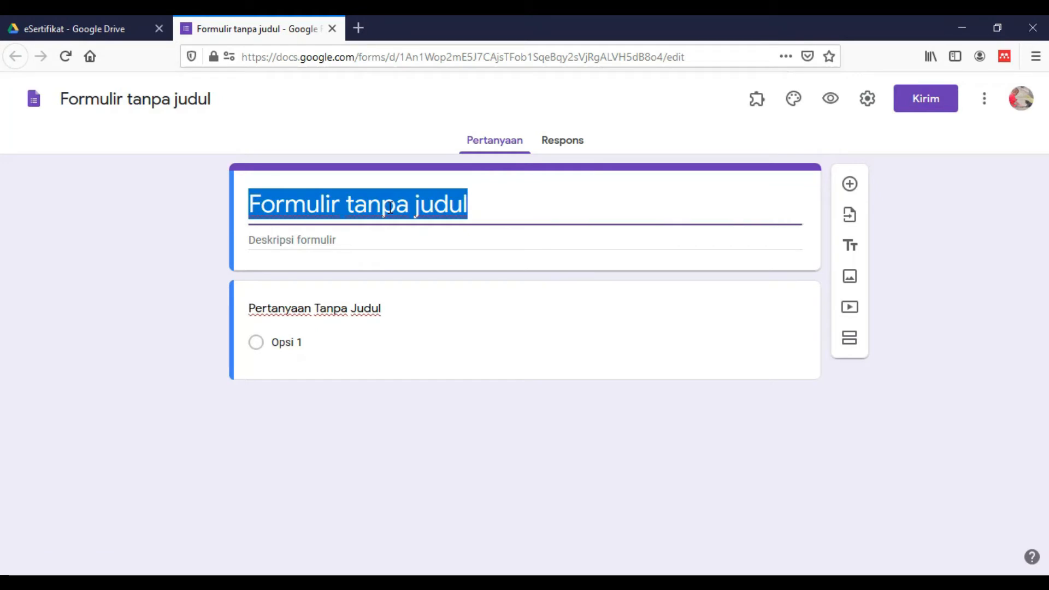
pyautogui.write('F')
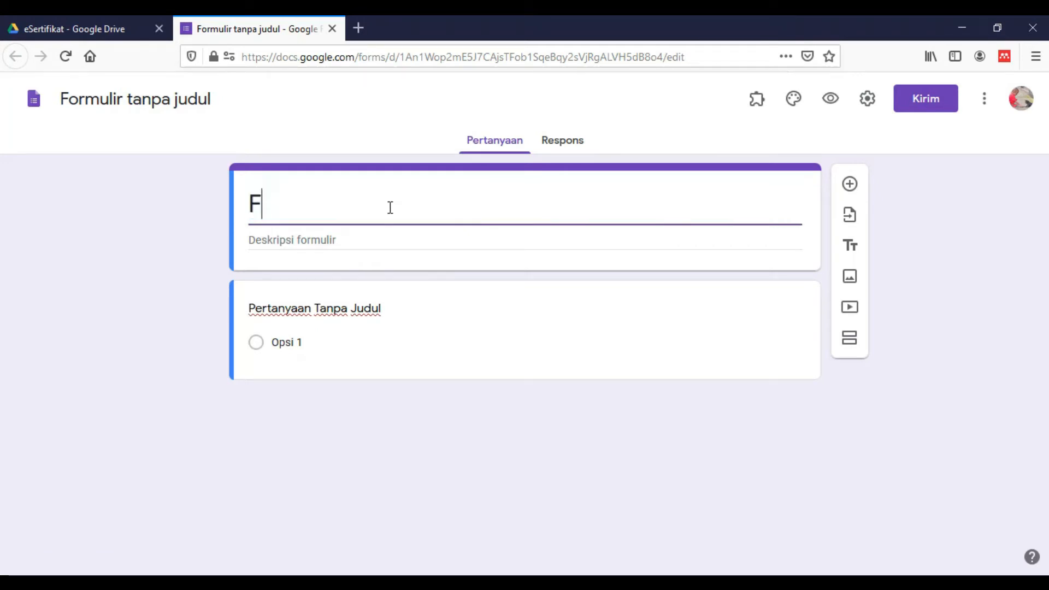
pyautogui.write('orm Pembuatan ')
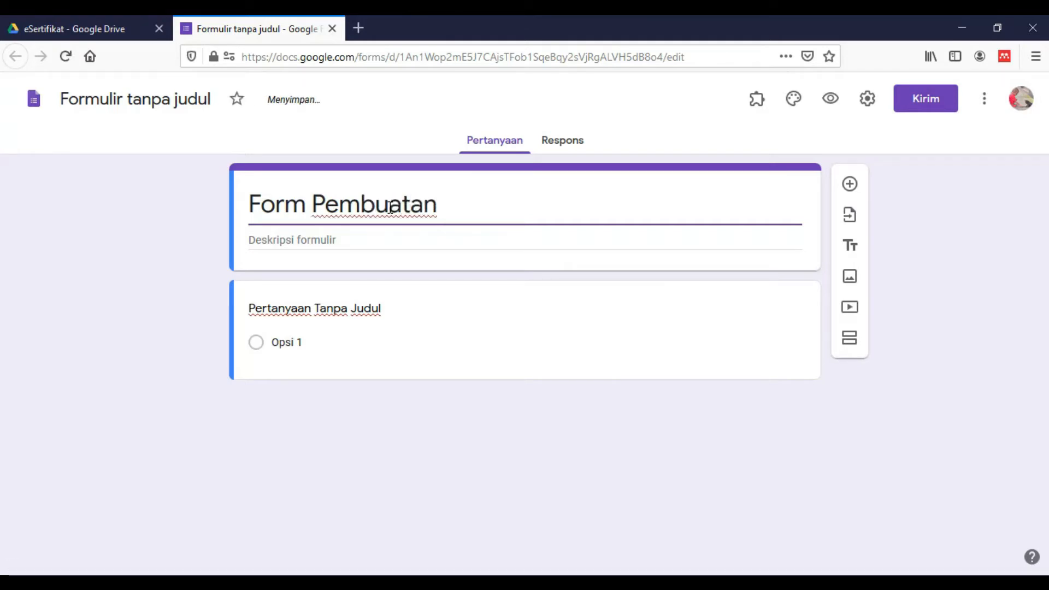
pyautogui.write('Sertif')
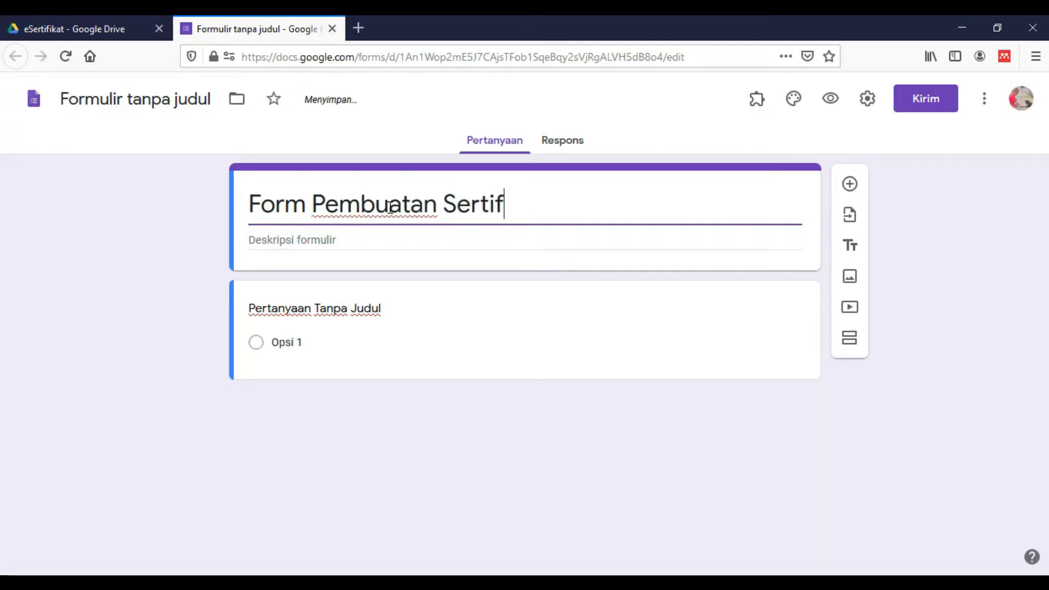
pyautogui.write('ikat')
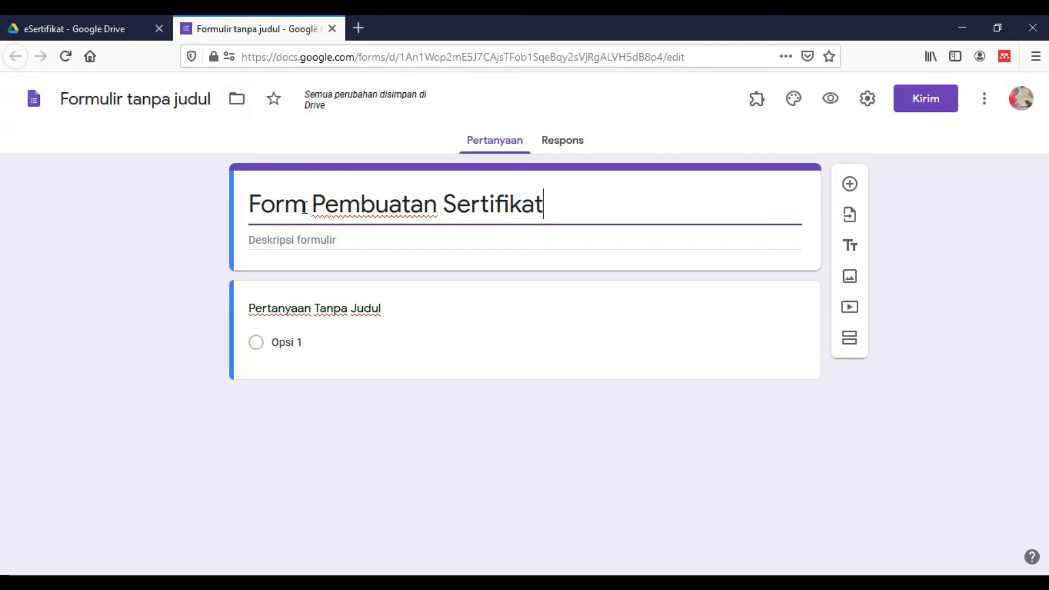
pyautogui.click(186, 99)
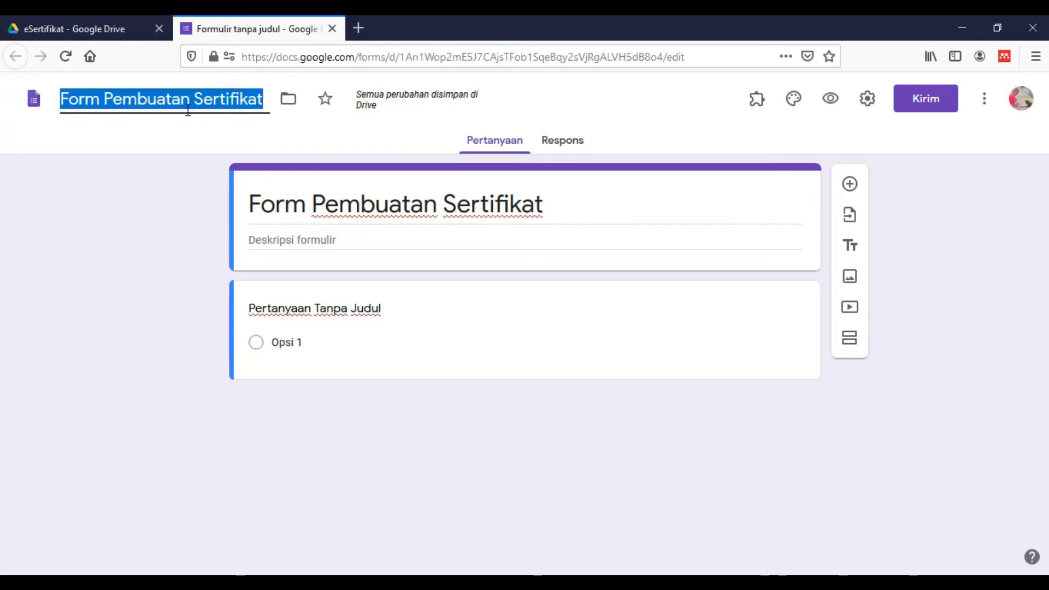
pyautogui.click(307, 213)
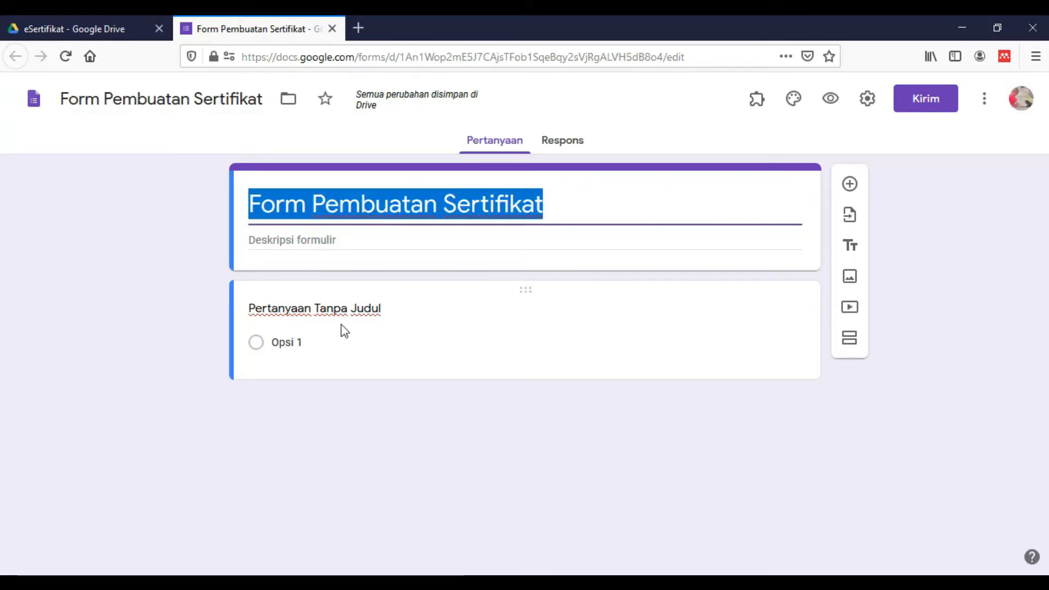
pyautogui.click(343, 311)
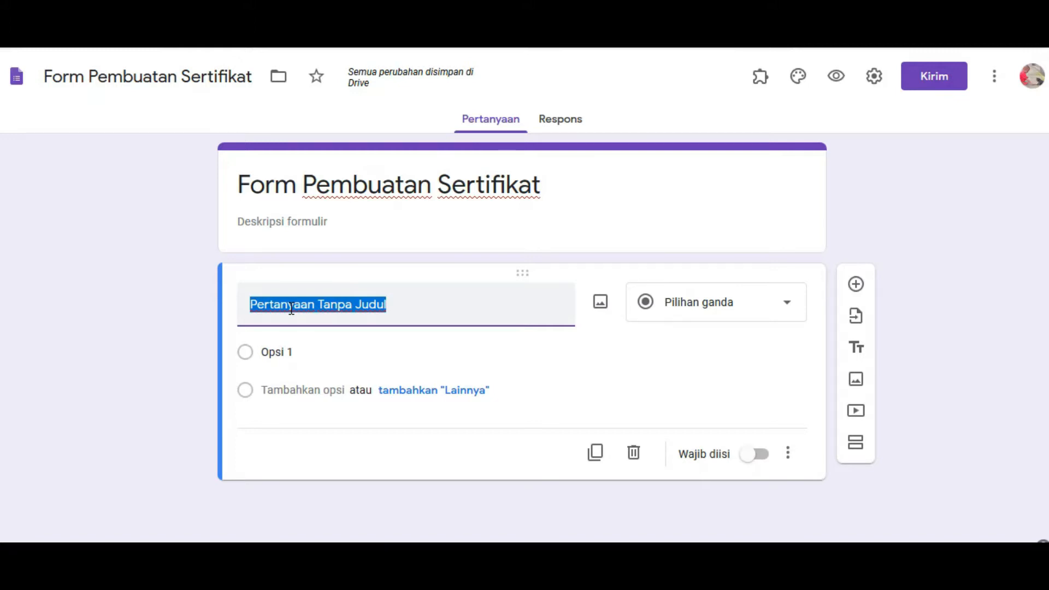
# Title the first question 'email aktif', make it required, and add a question below
pyautogui.write('em')
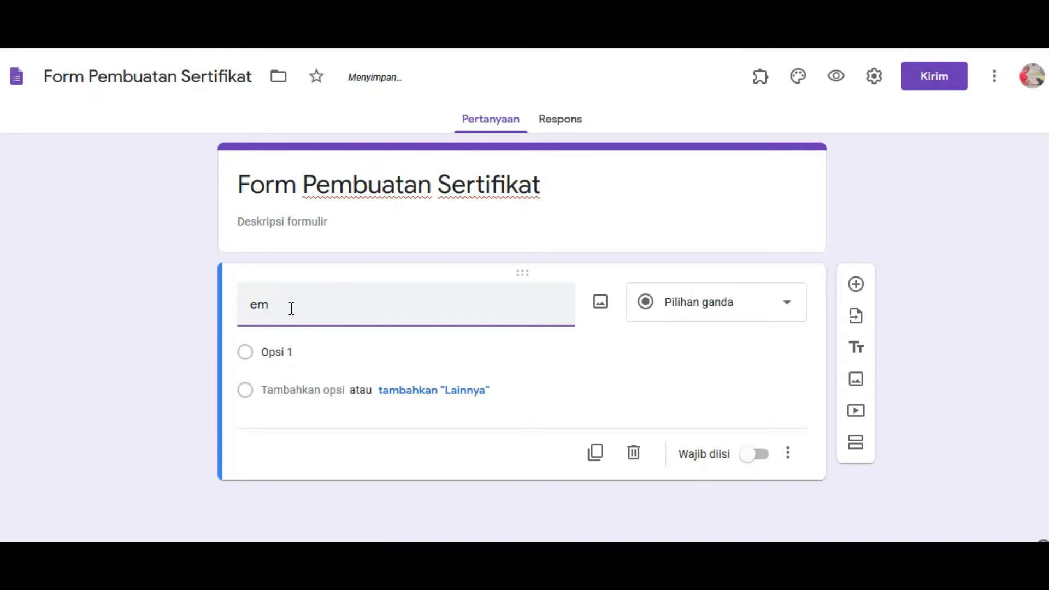
pyautogui.write('ail aktif')
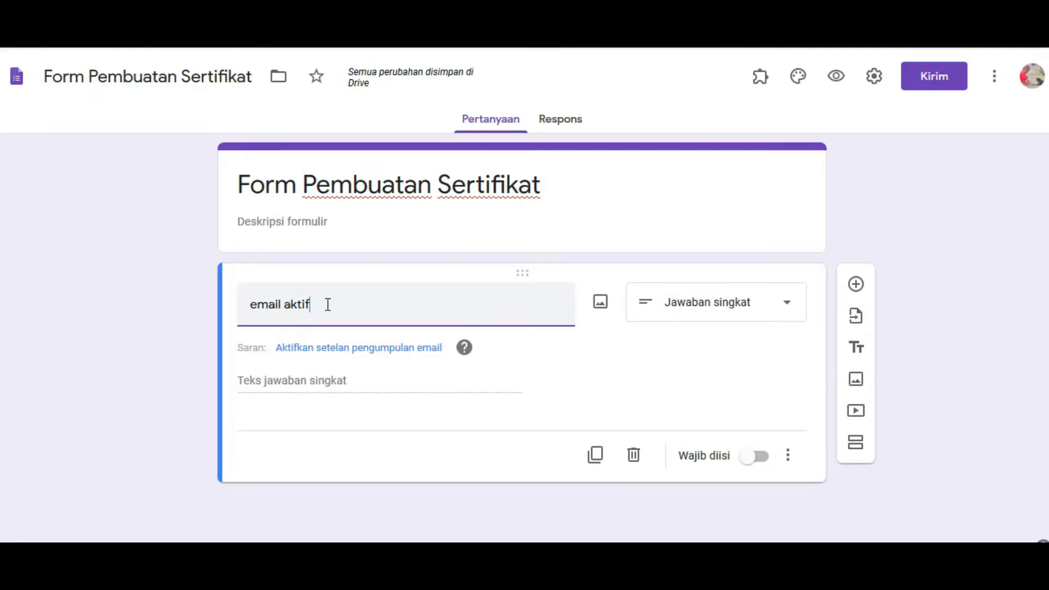
pyautogui.moveTo(321, 304); pyautogui.dragTo(254, 312)
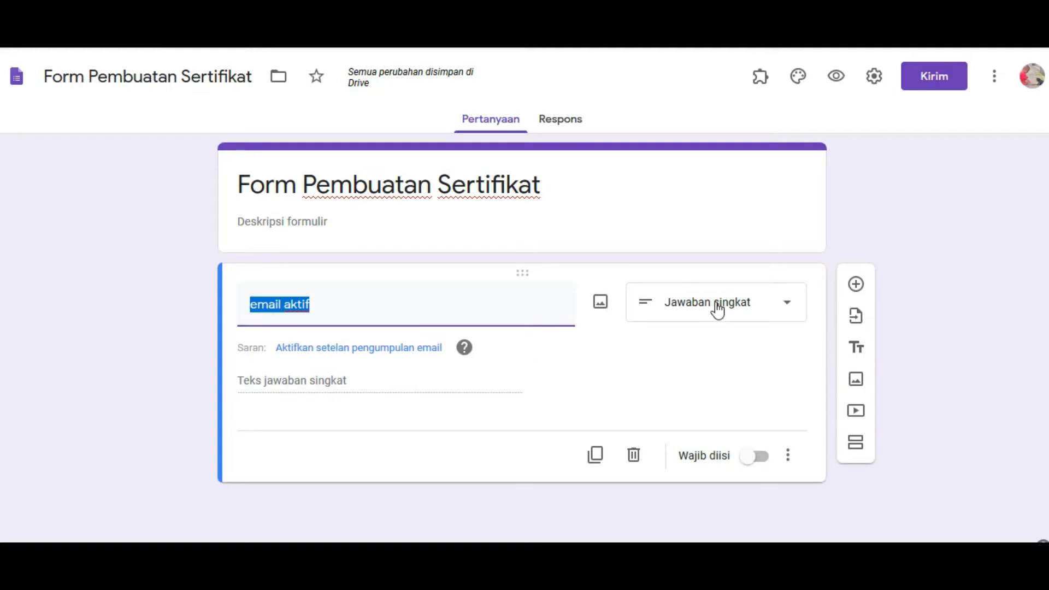
pyautogui.click(763, 467)
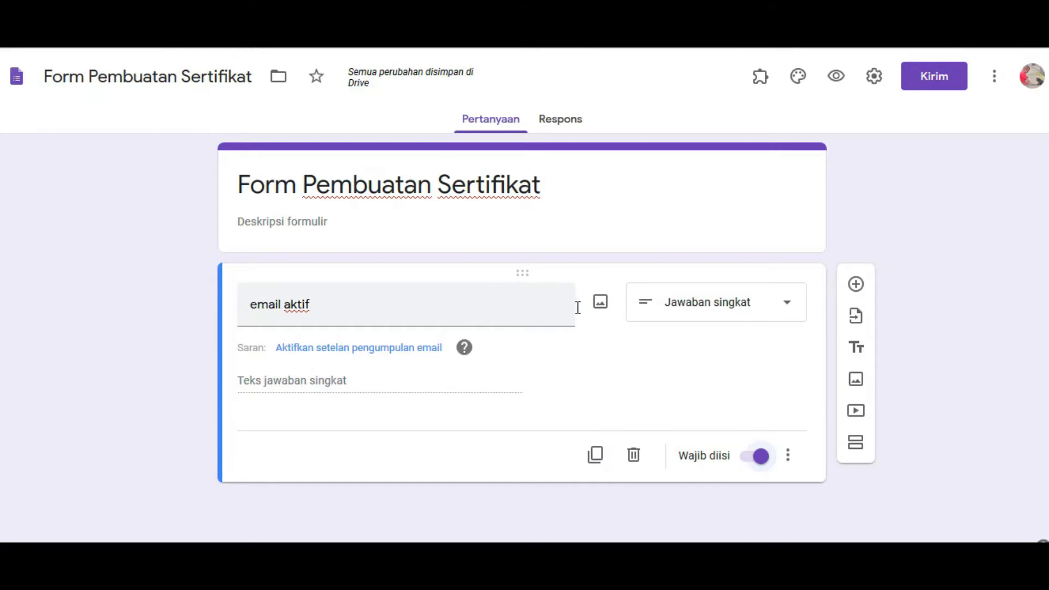
pyautogui.click(856, 284)
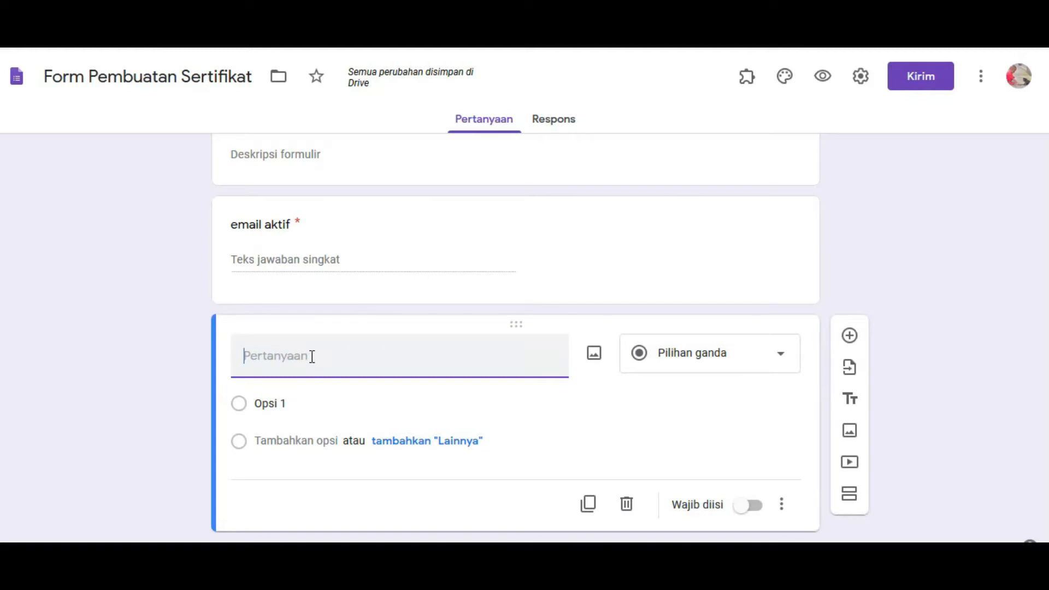
# Title the second question 'Nama Lengkap', make it required, and add another question
pyautogui.write('Nama Lengkap')
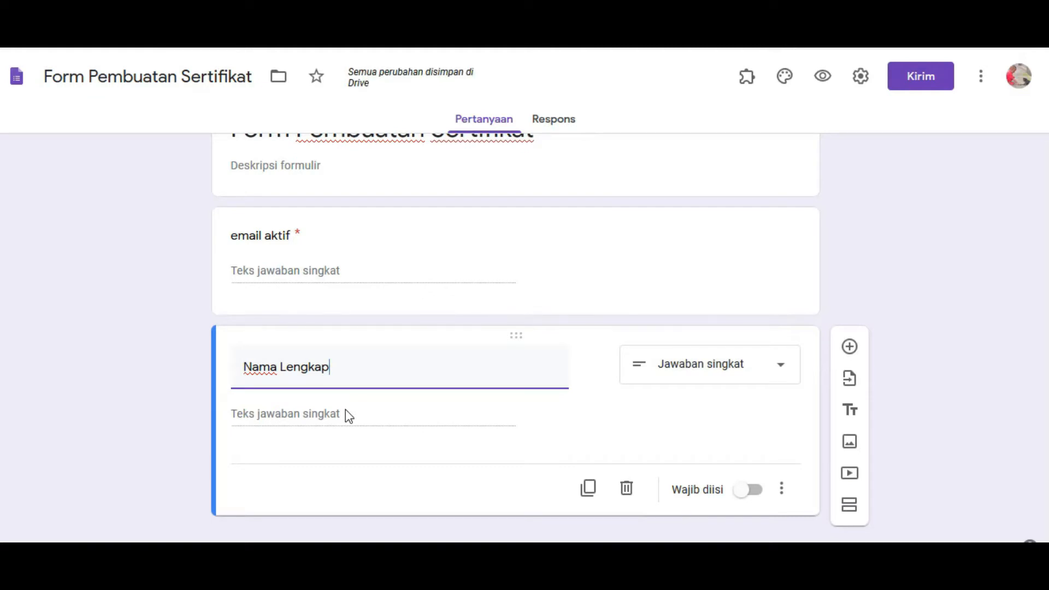
pyautogui.click(753, 498)
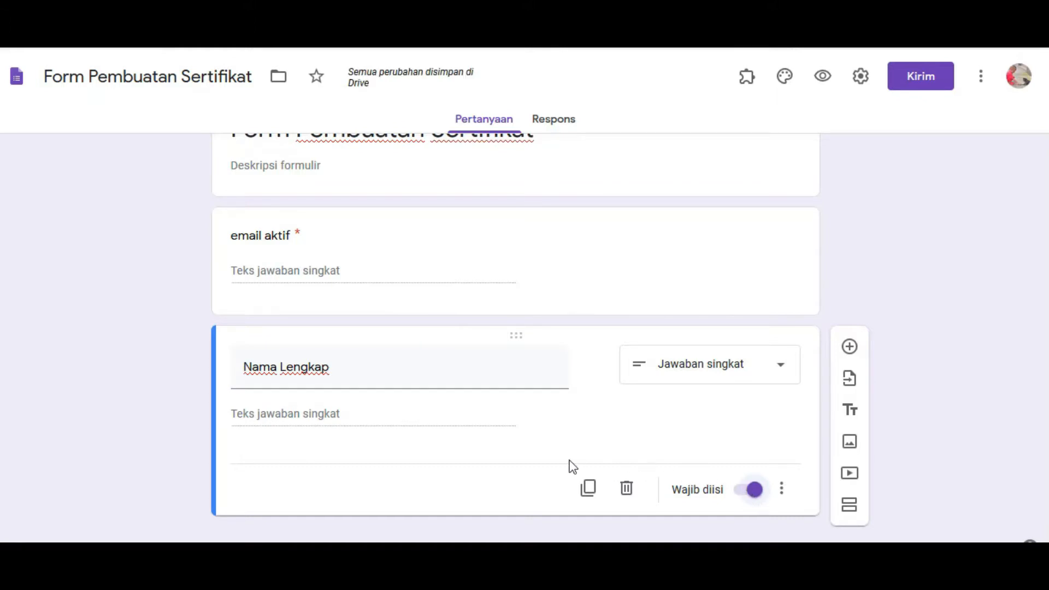
pyautogui.click(850, 350)
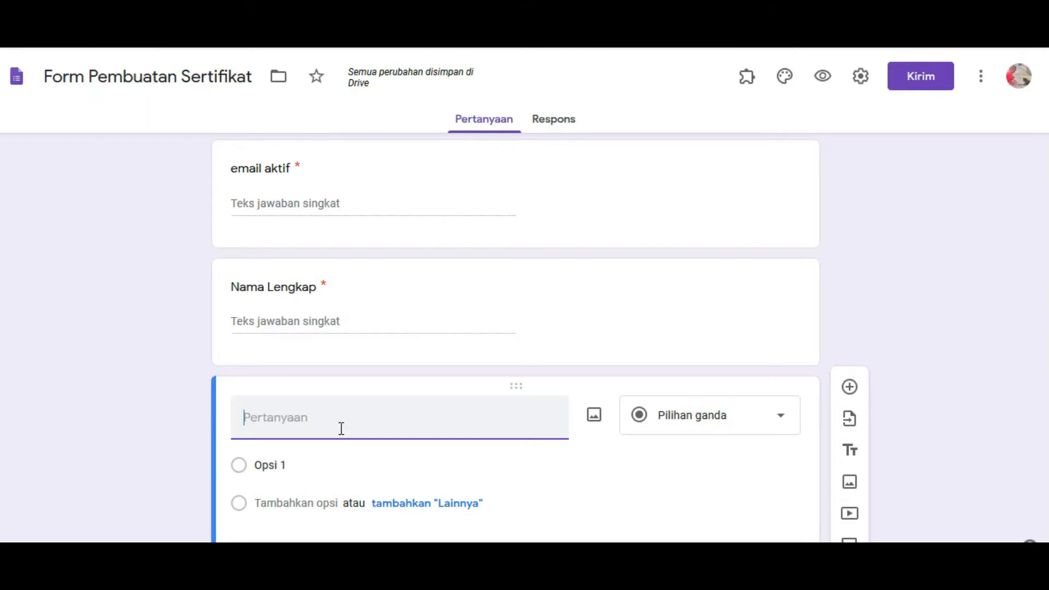
# Title the third question 'Tanggal Pembuatan' as a required date question, then review the form
pyautogui.write('Tanggal P')
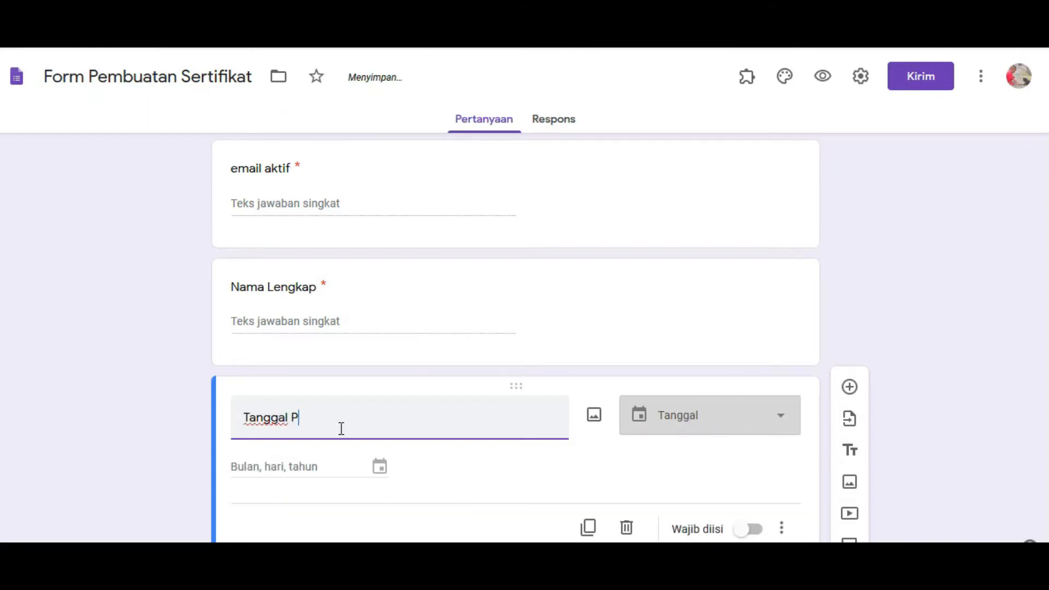
pyautogui.write('embuatan')
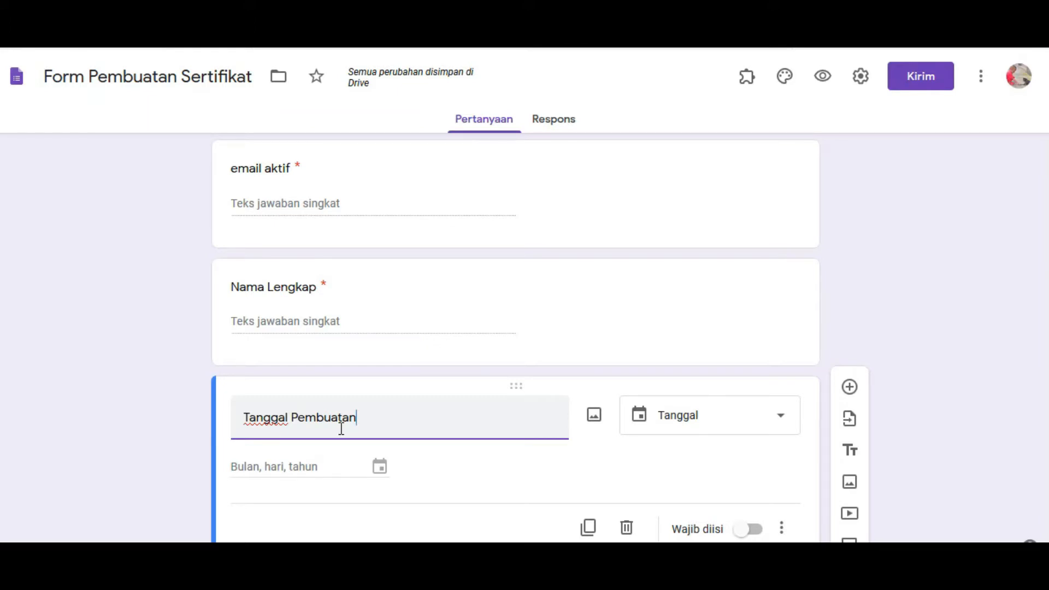
pyautogui.click(752, 538)
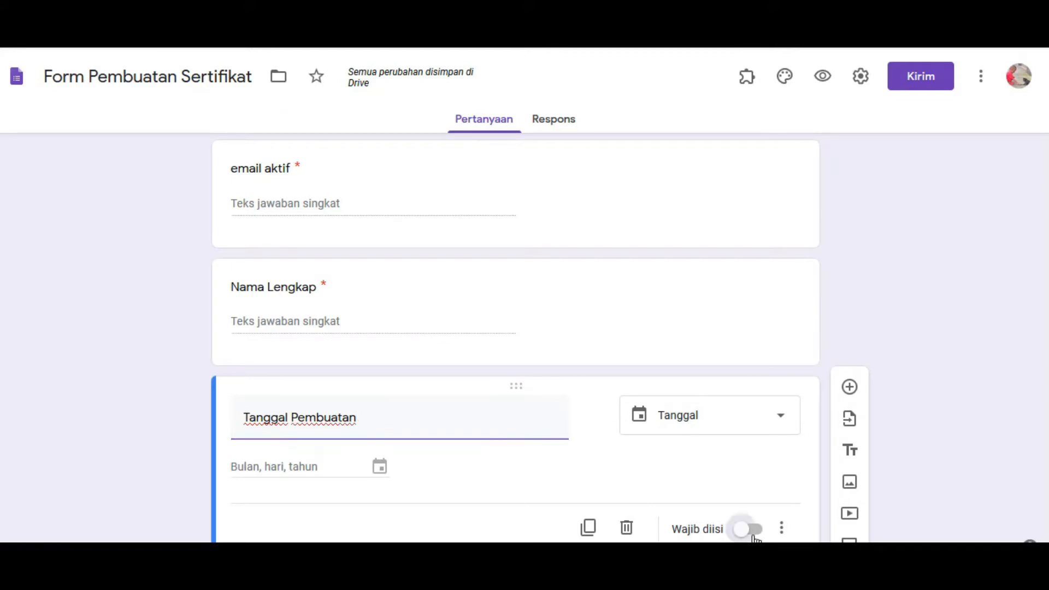
pyautogui.scroll(1, 420, 443)
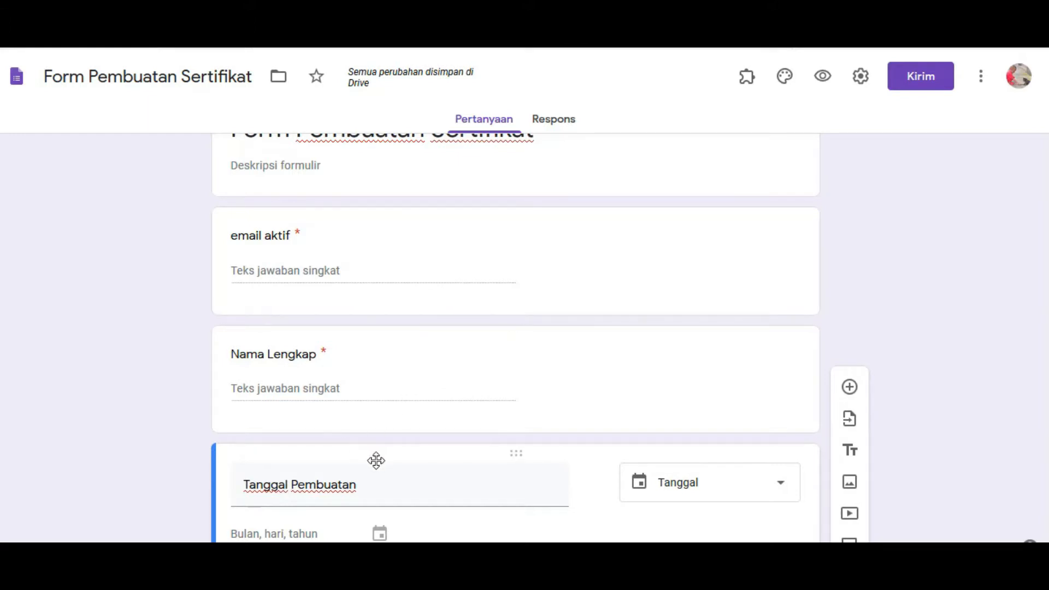
pyautogui.scroll(-1, 386, 477)
pyautogui.scroll(1, 339, 470)
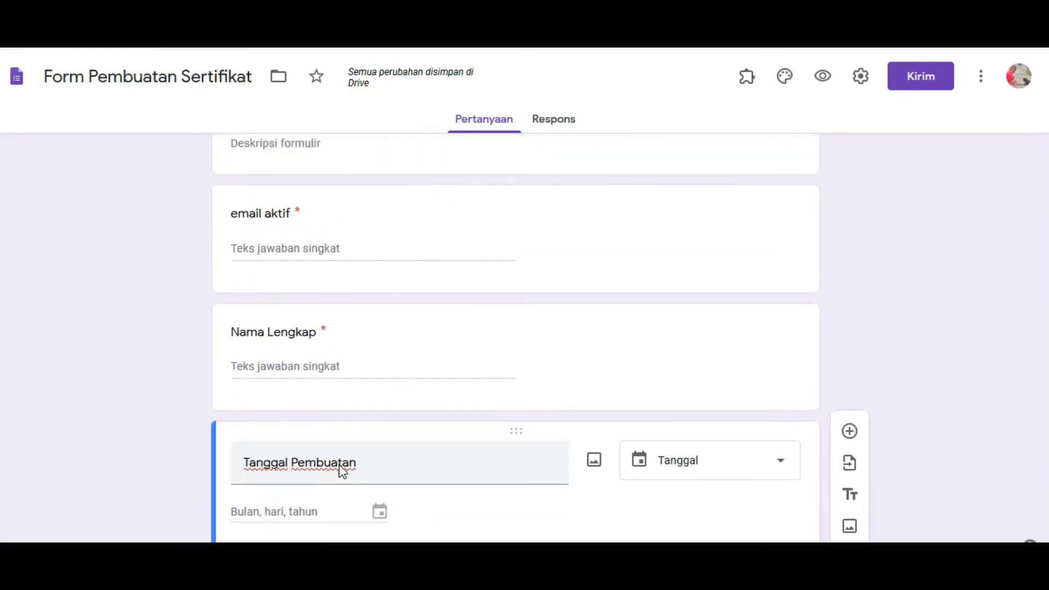
pyautogui.scroll(1, 341, 360)
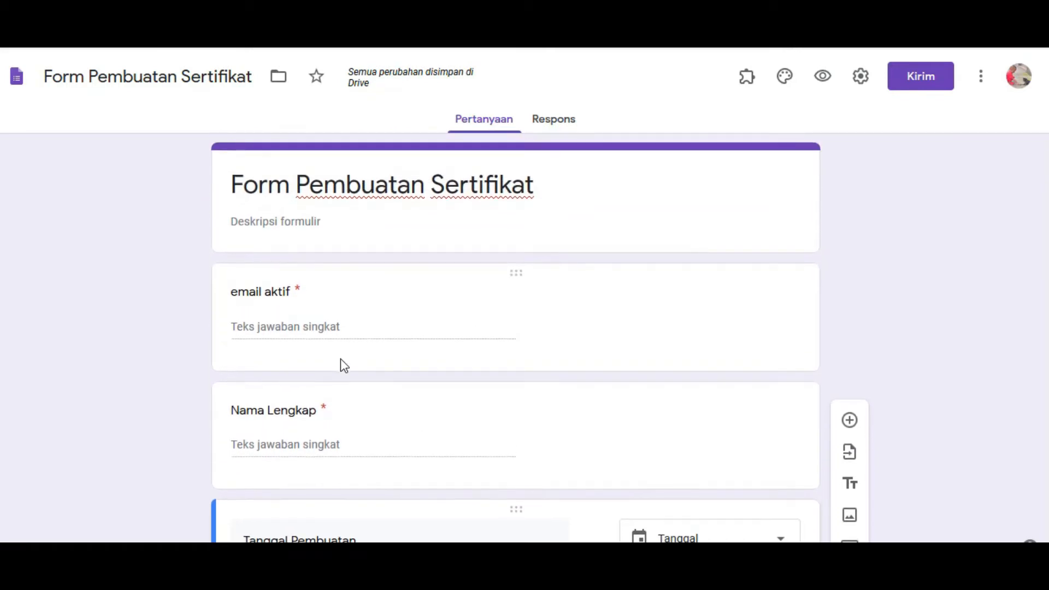
pyautogui.scroll(-1, 368, 415)
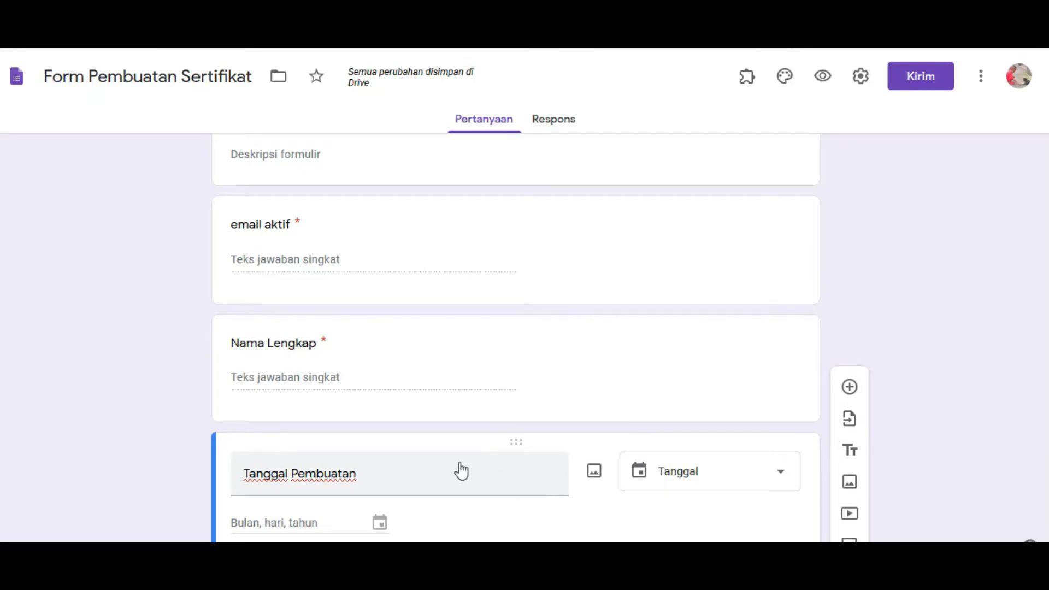
pyautogui.scroll(1, 497, 440)
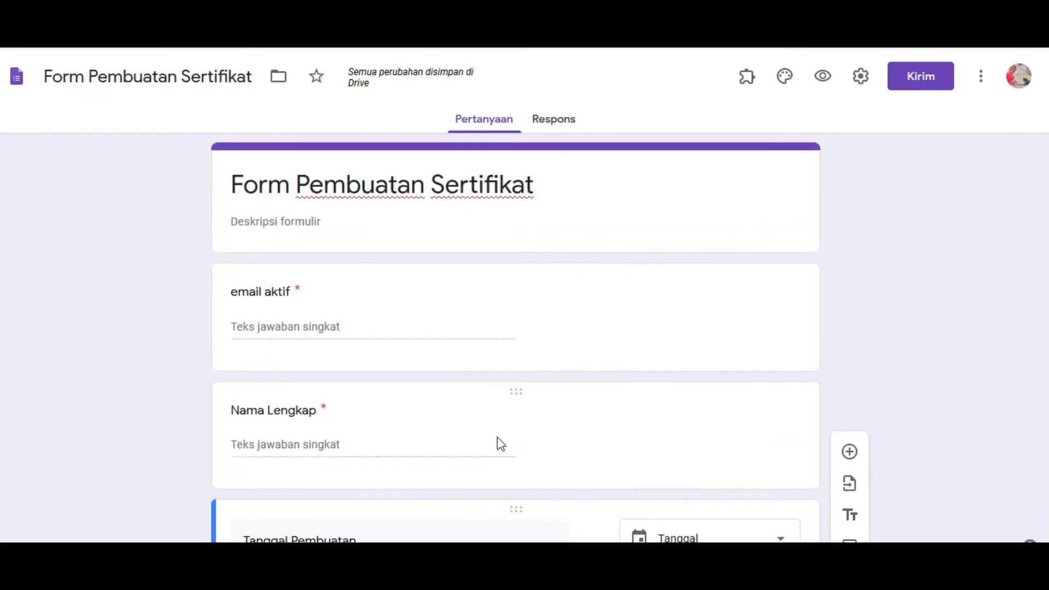
pyautogui.scroll(-2, 434, 435)
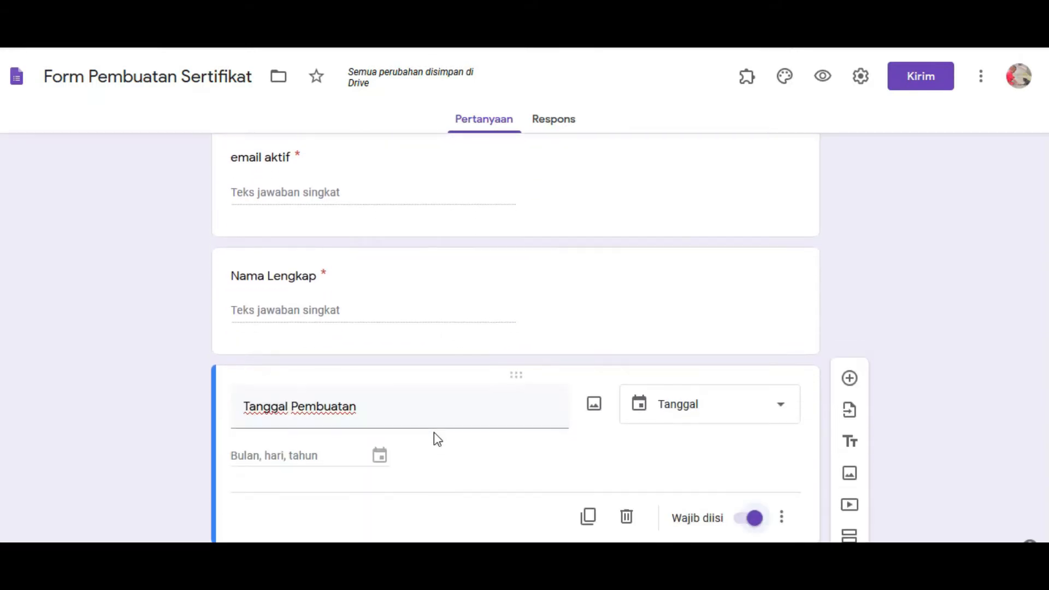
pyautogui.click(409, 411)
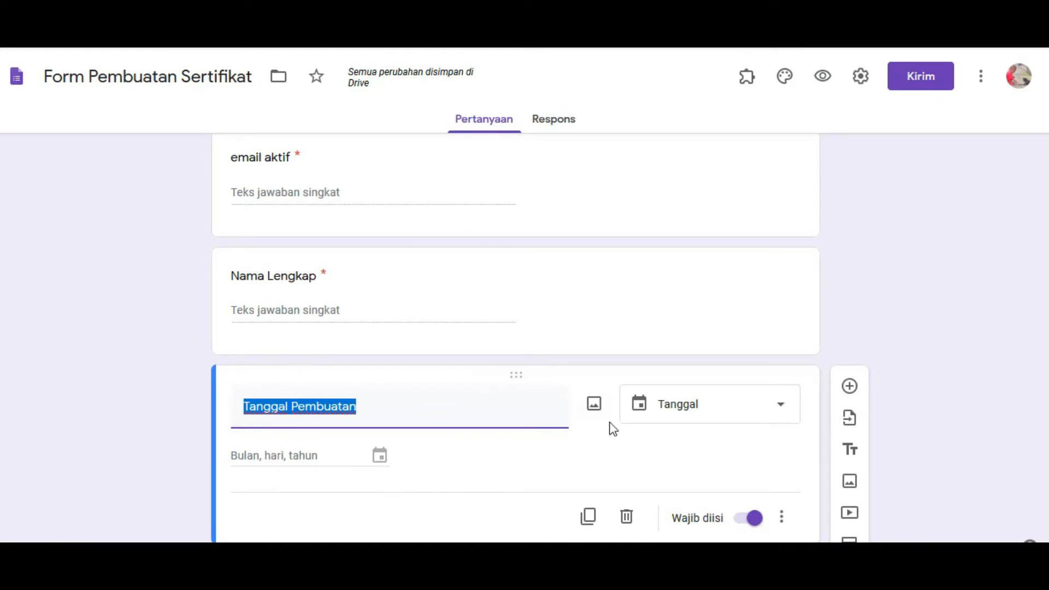
pyautogui.scroll(1, 569, 257)
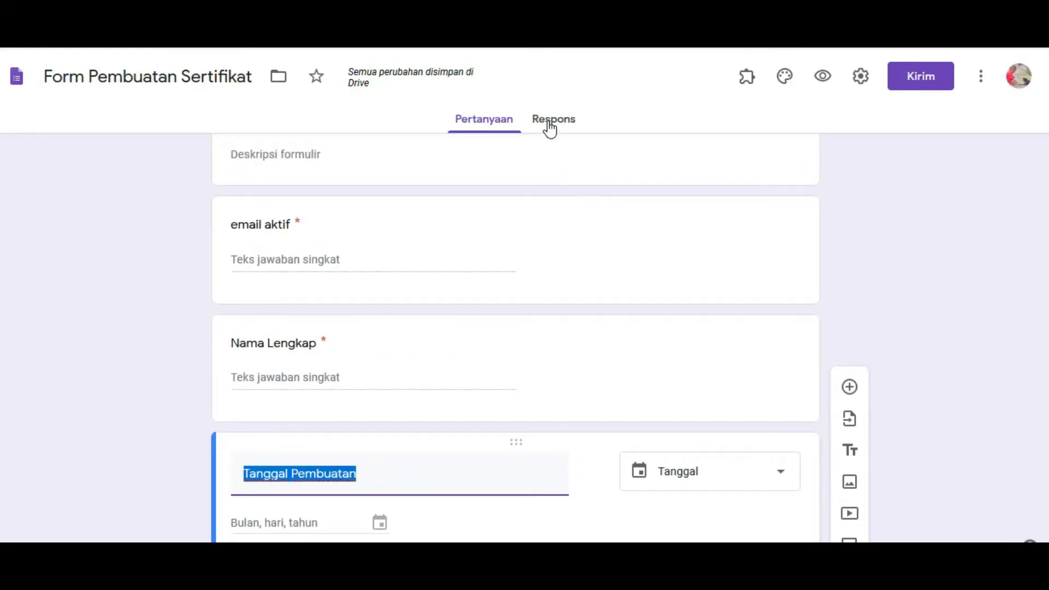
# From Responses, link a new spreadsheet named 'Form Pembuatan Sertifikat (Respons)' to collect answers
pyautogui.click(550, 125)
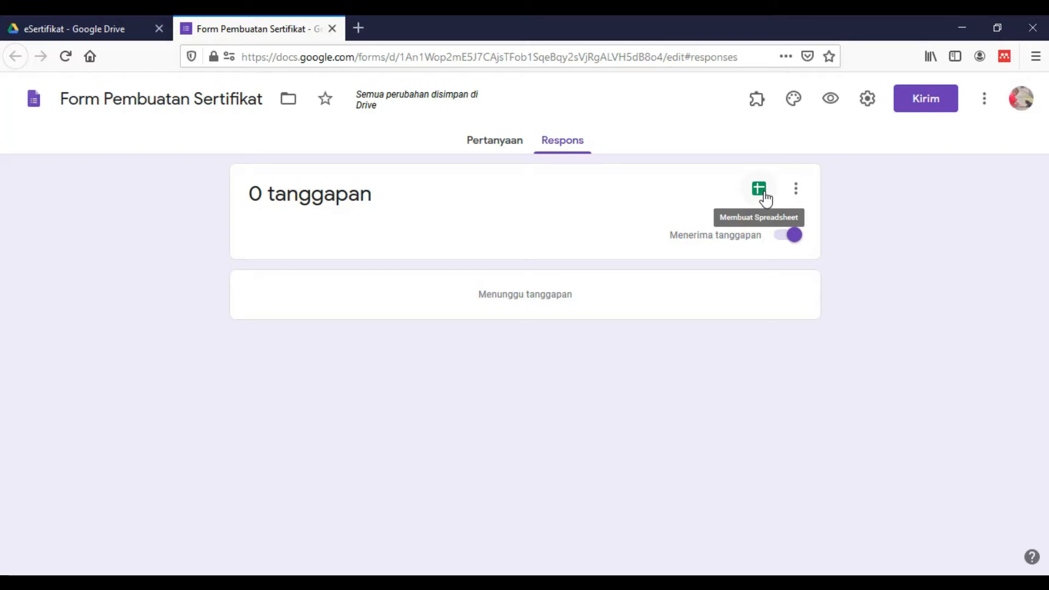
pyautogui.click(797, 200)
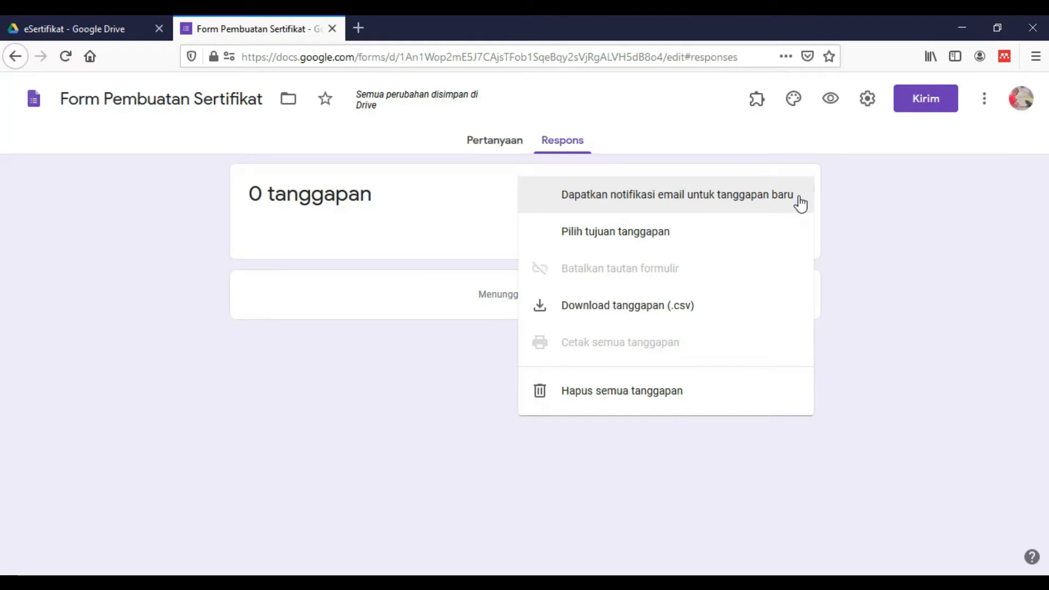
pyautogui.click(768, 157)
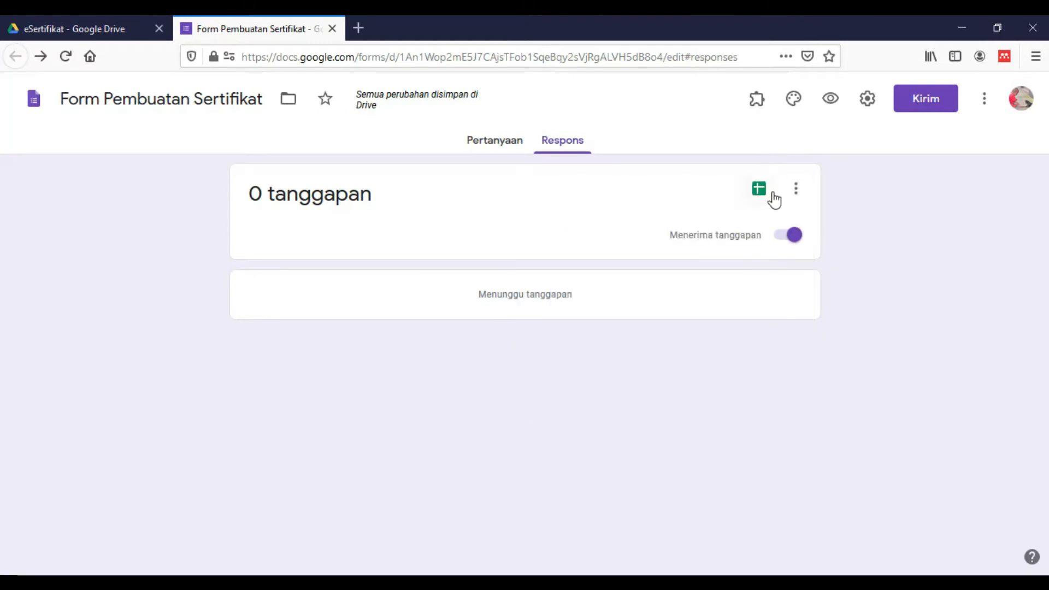
pyautogui.click(771, 197)
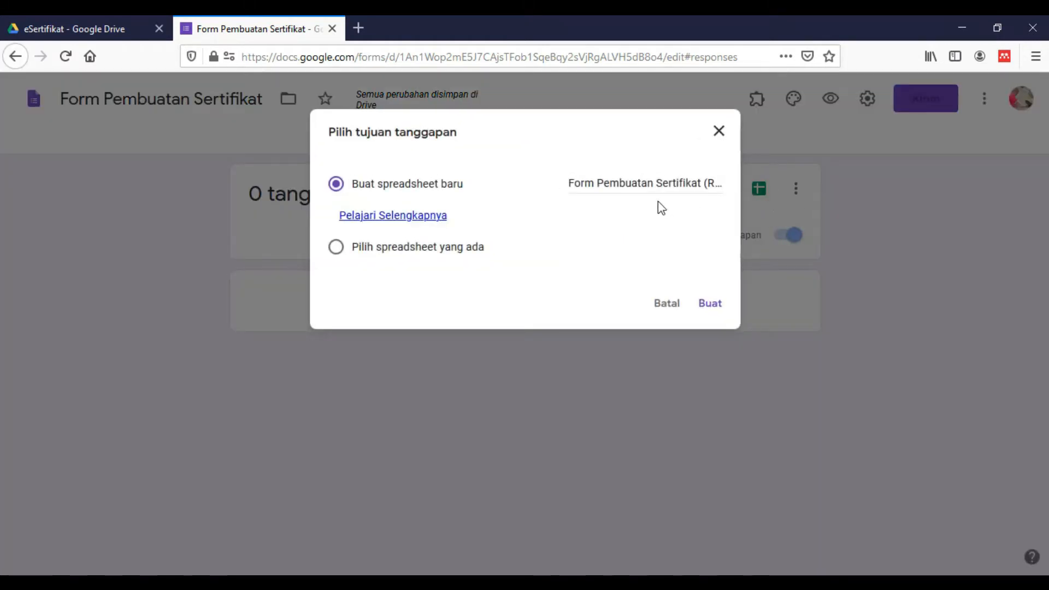
pyautogui.click(613, 190)
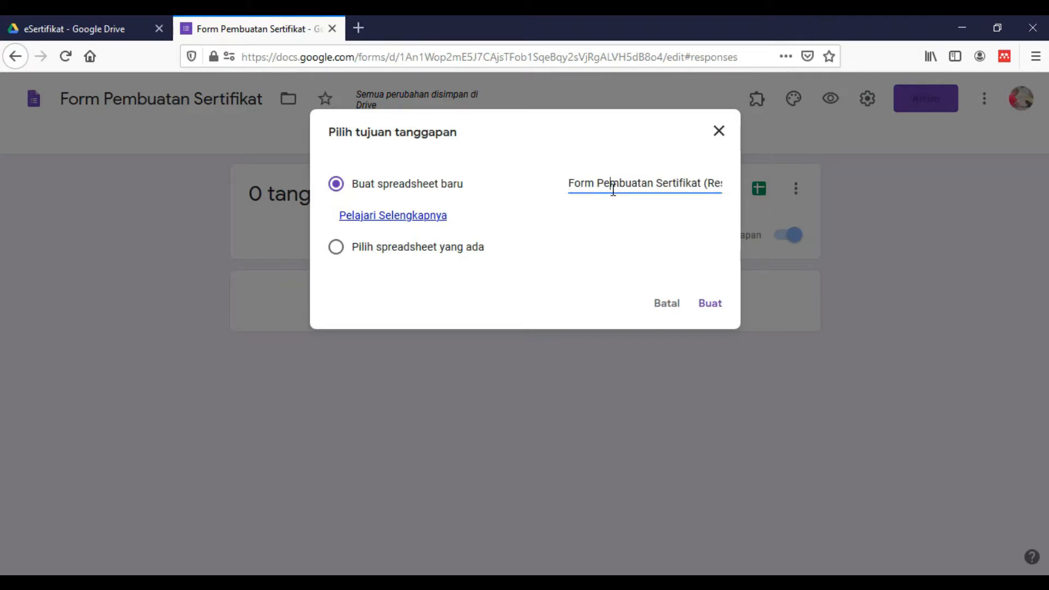
pyautogui.moveTo(573, 183); pyautogui.dragTo(610, 182)
pyautogui.click(628, 182)
# Create the linked responses spreadsheet, check its headers through Tanggal Pembuatan in D1, and open Add-ons
pyautogui.click(709, 306)
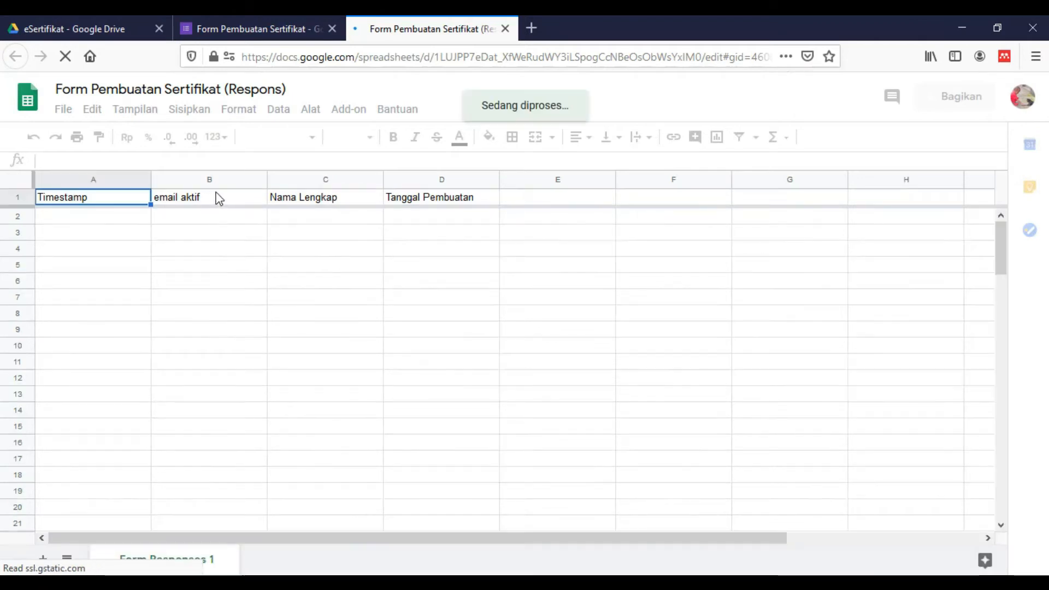
pyautogui.press('Right')
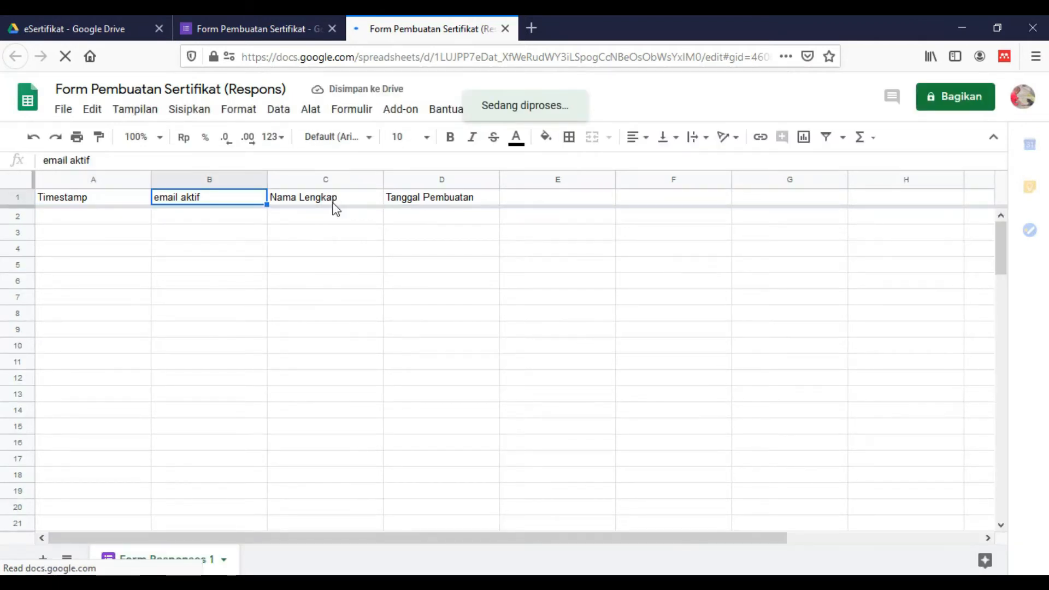
pyautogui.press('Right')
pyautogui.click(419, 186)
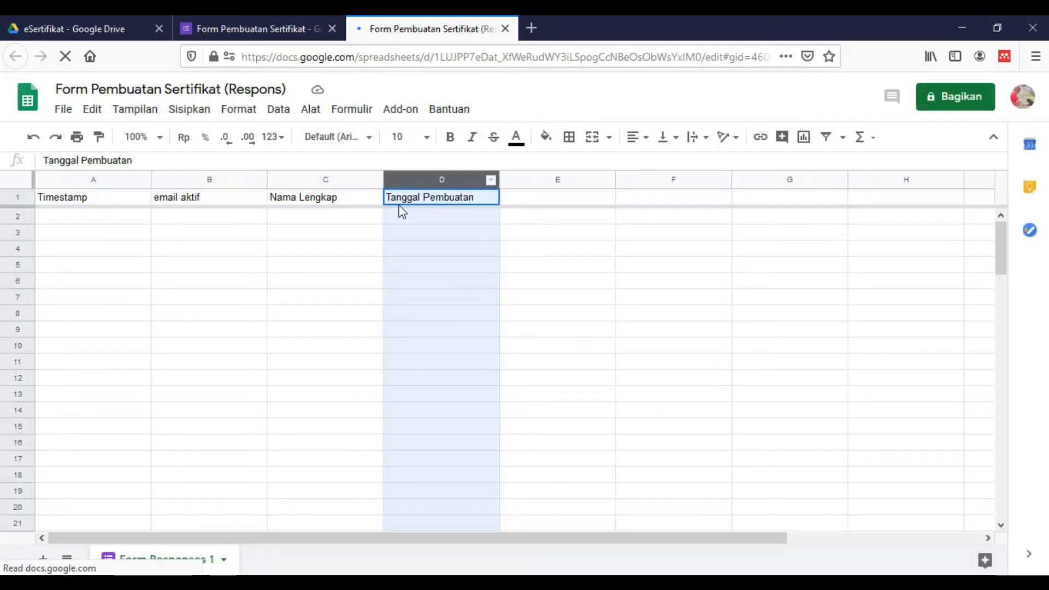
pyautogui.click(400, 203)
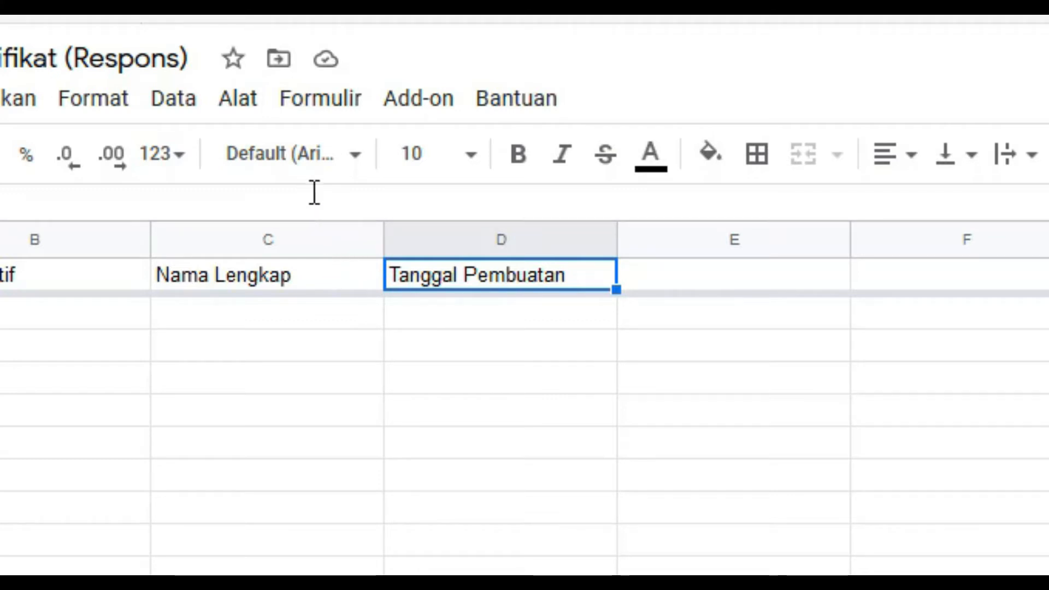
pyautogui.click(411, 115)
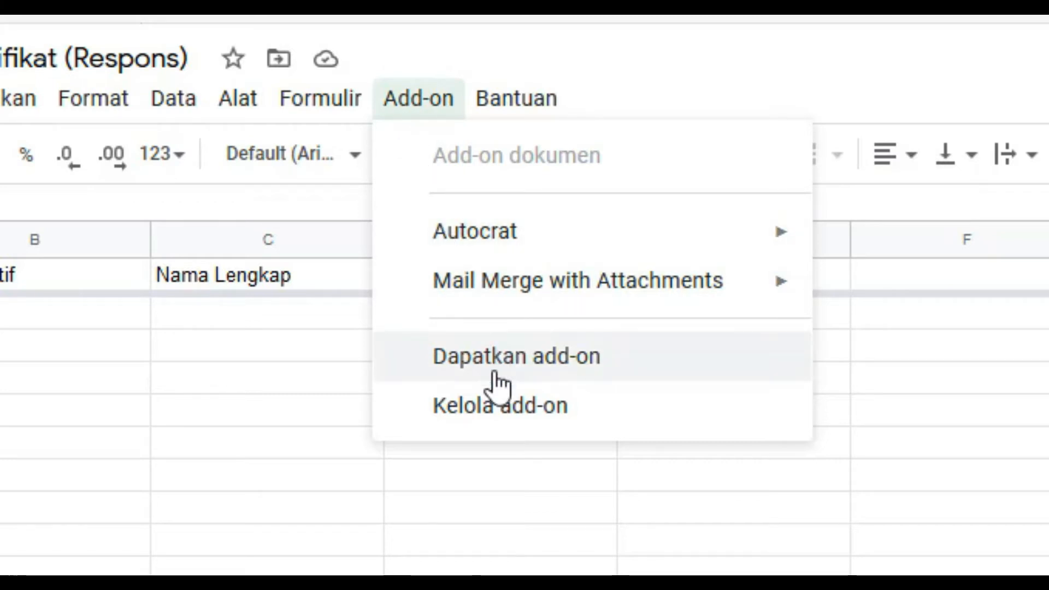
# Search the add-on marketplace for Autocrat, confirm on its details page it's installed, then close the marketplace
pyautogui.click(495, 374)
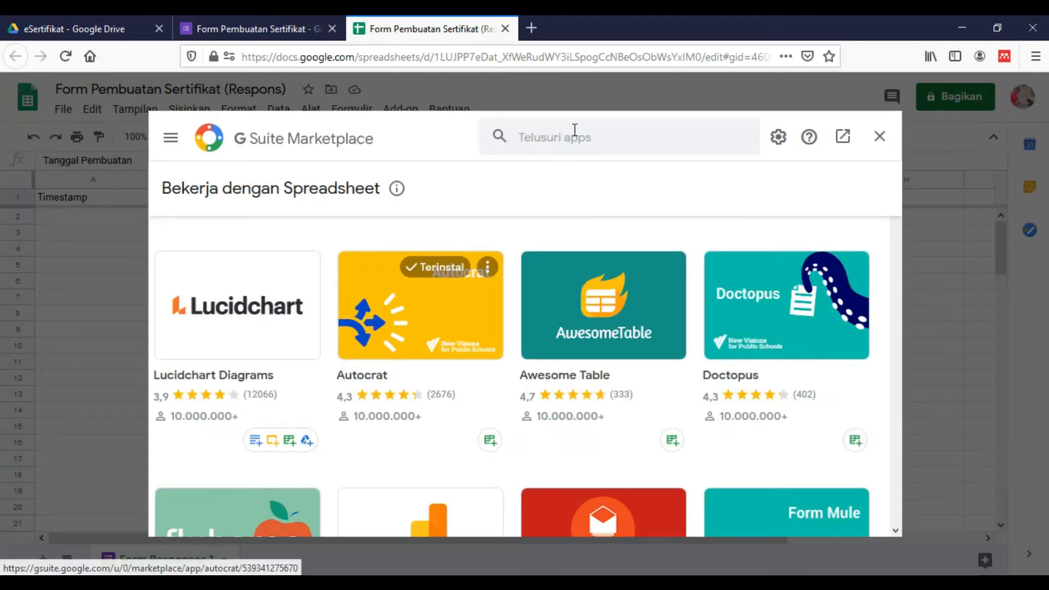
pyautogui.click(571, 136)
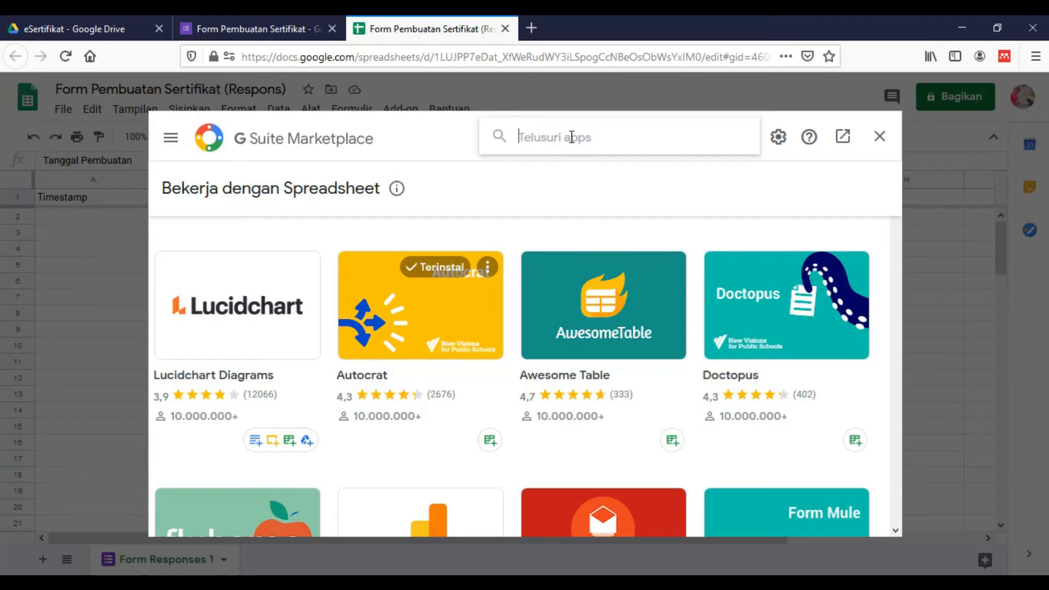
pyautogui.write('aut')
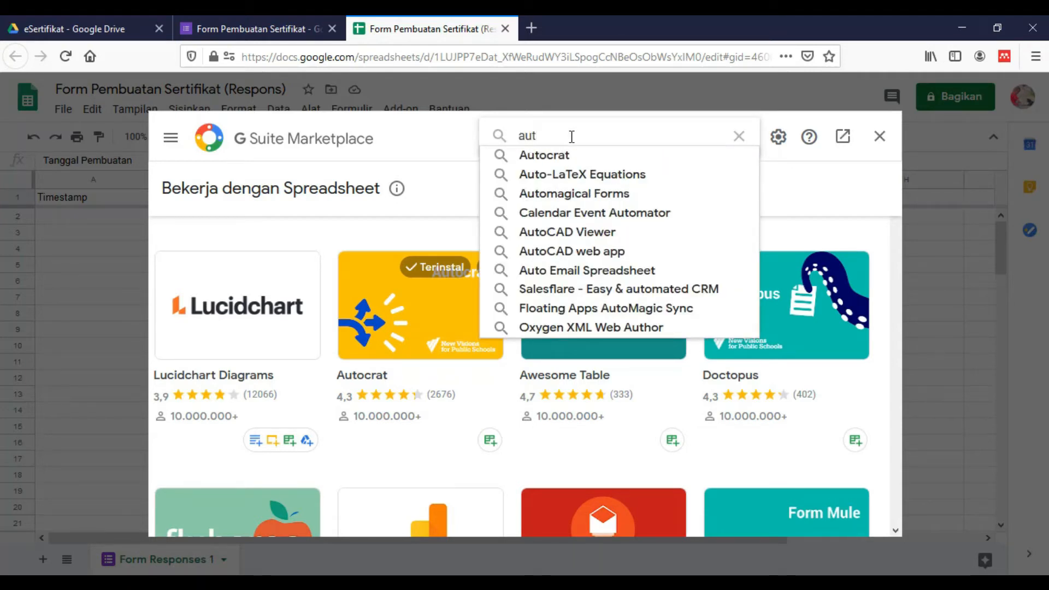
pyautogui.write('ocra')
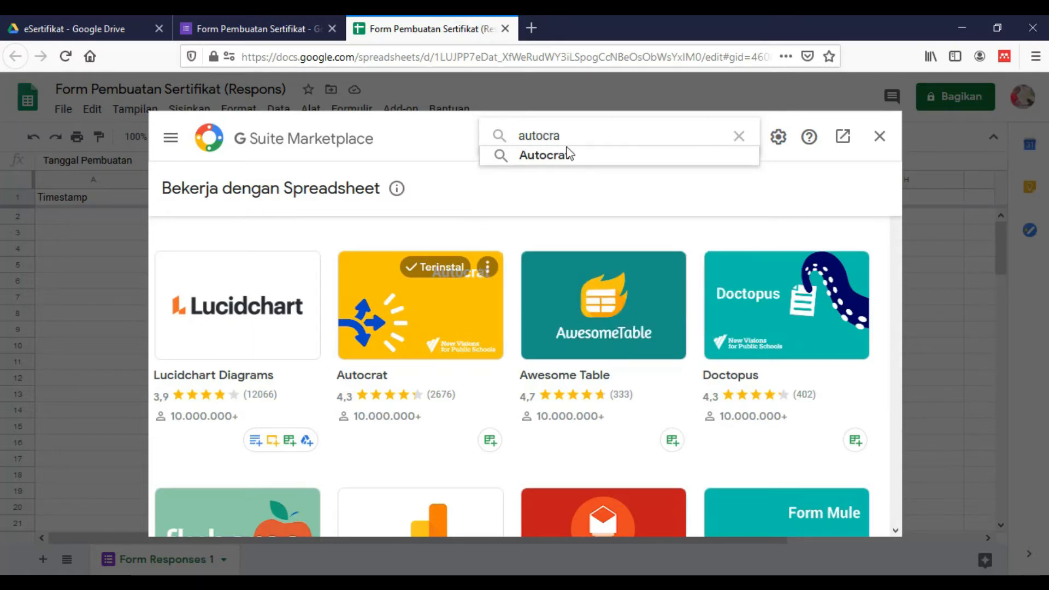
pyautogui.click(566, 159)
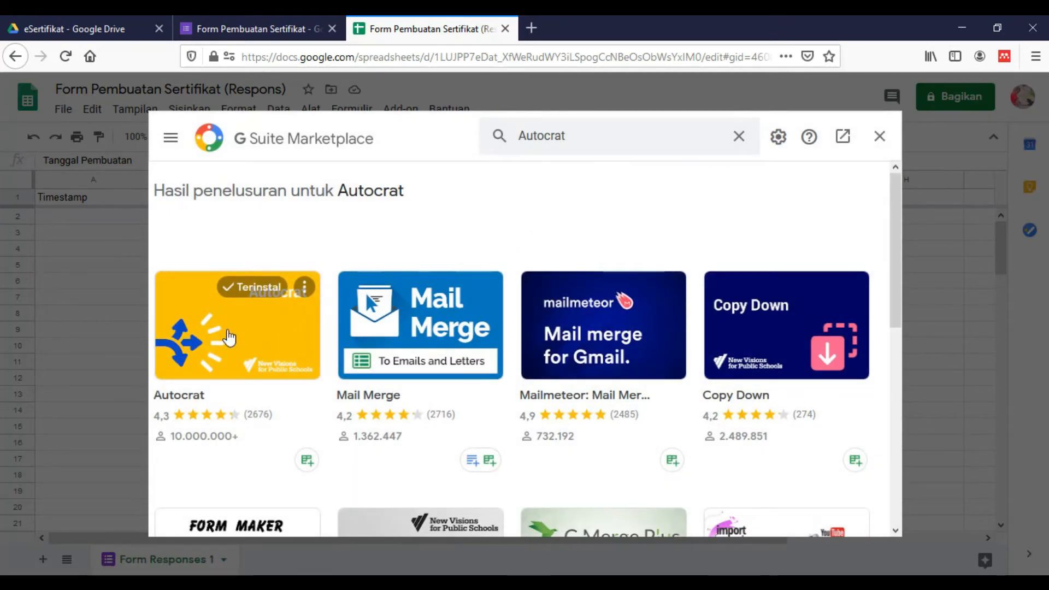
pyautogui.scroll(-2, 211, 394)
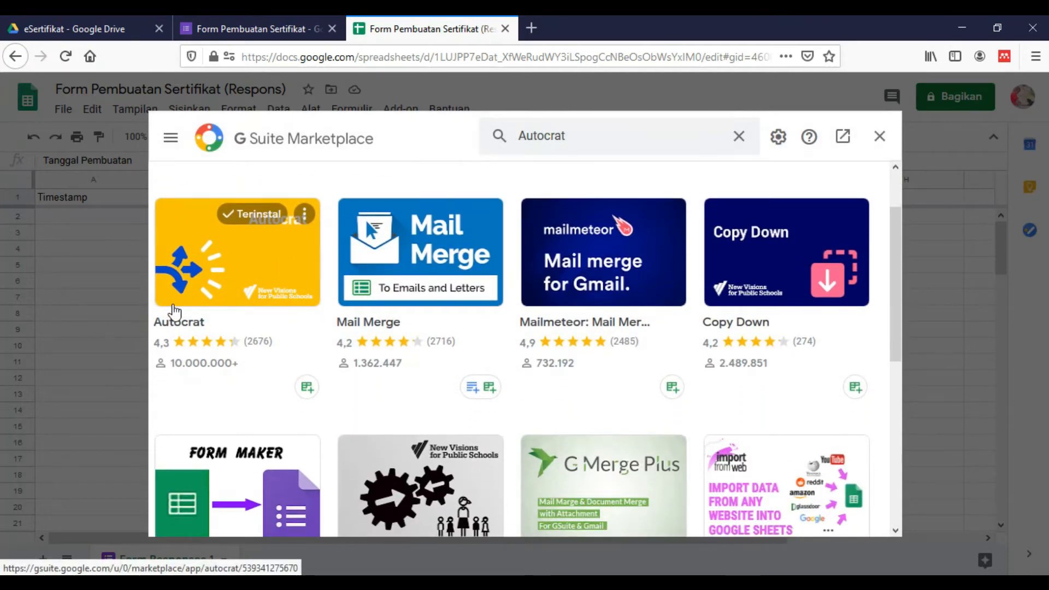
pyautogui.click(221, 280)
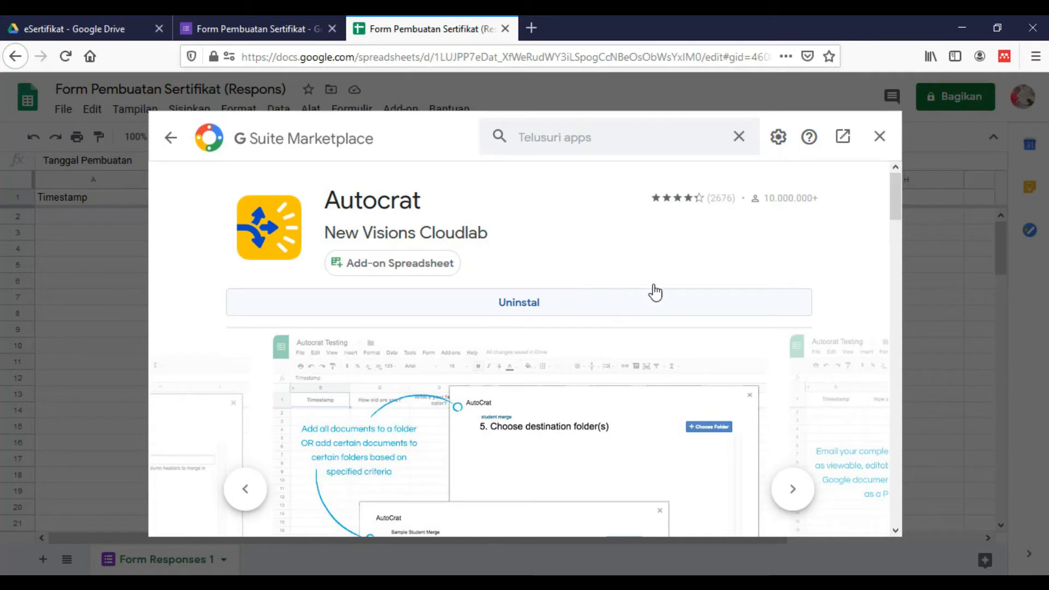
pyautogui.click(880, 137)
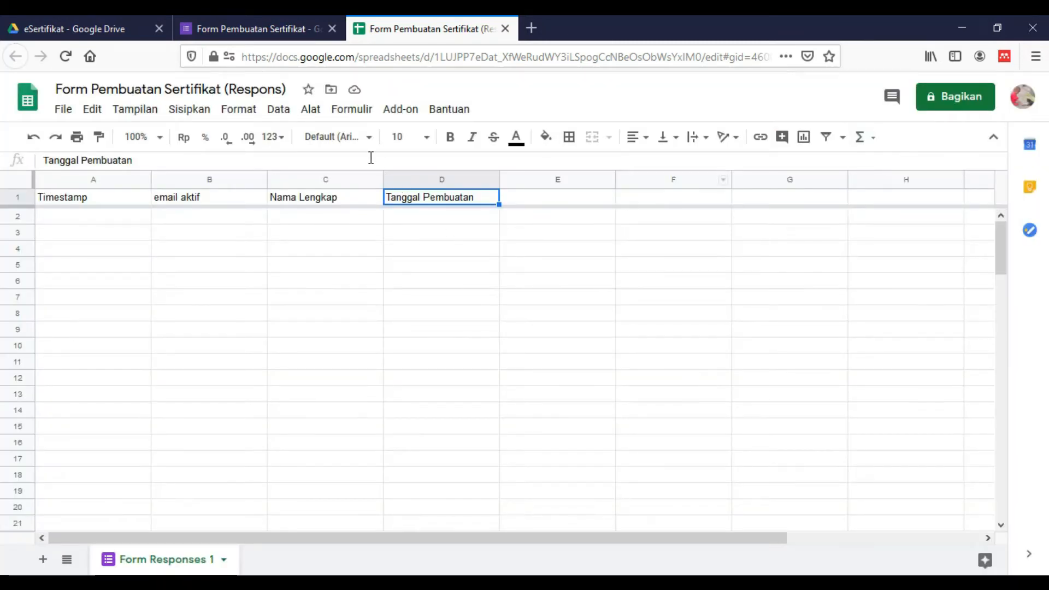
pyautogui.click(331, 220)
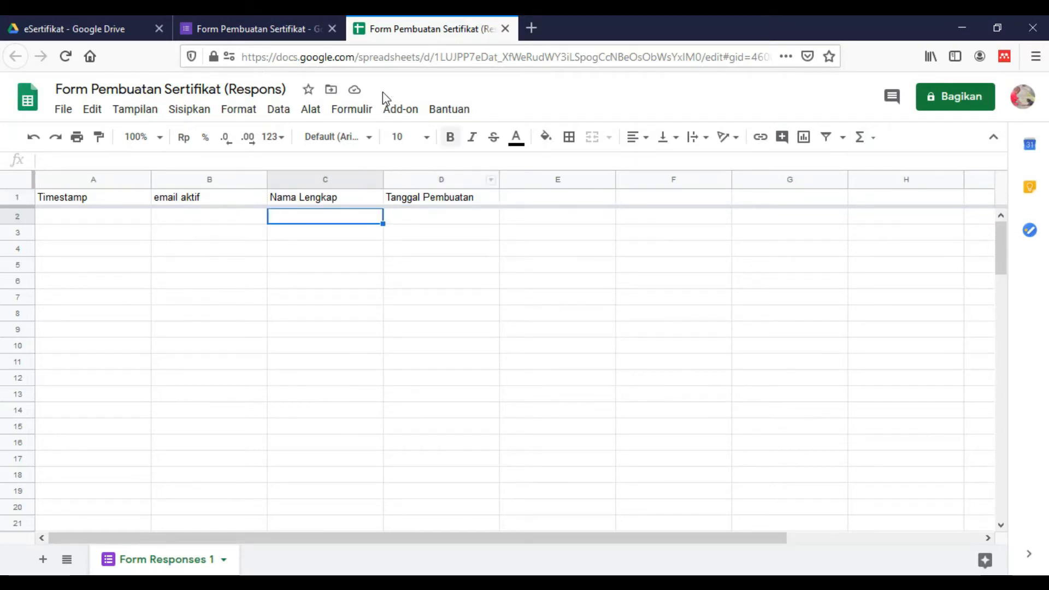
pyautogui.click(408, 111)
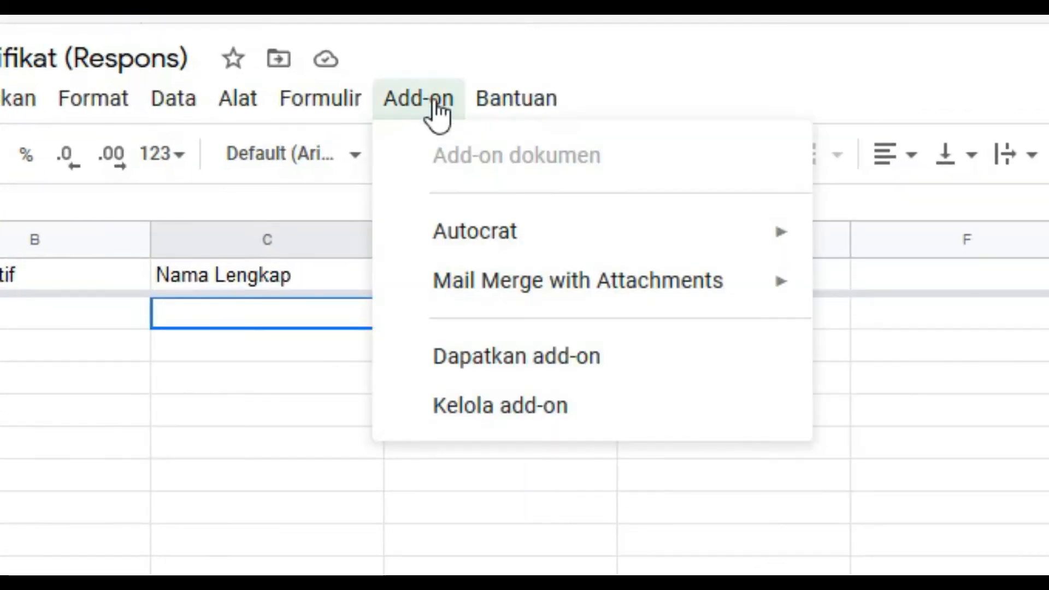
pyautogui.moveTo(541, 240)
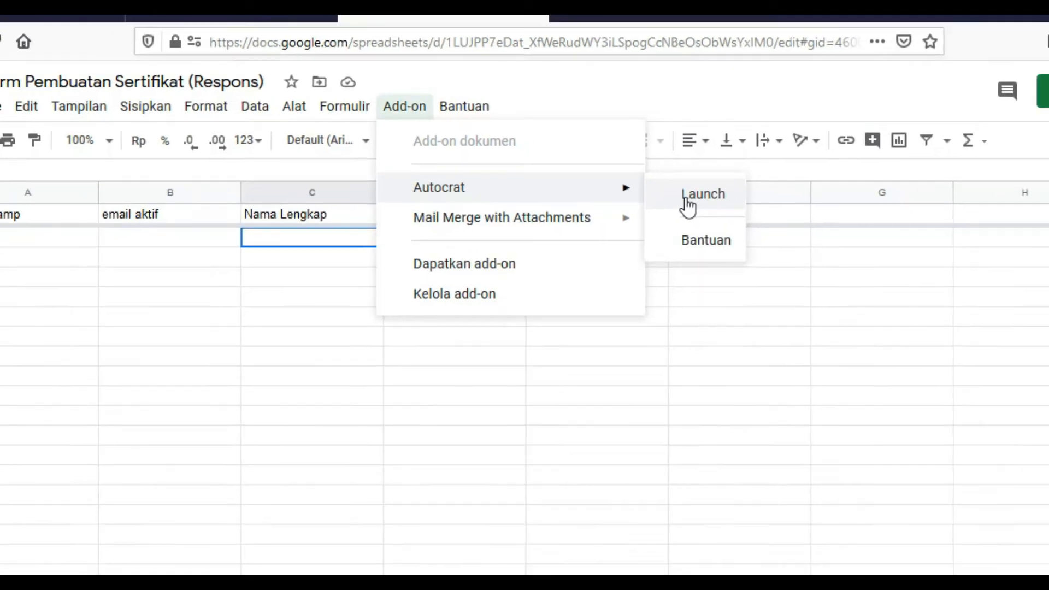
pyautogui.click(687, 203)
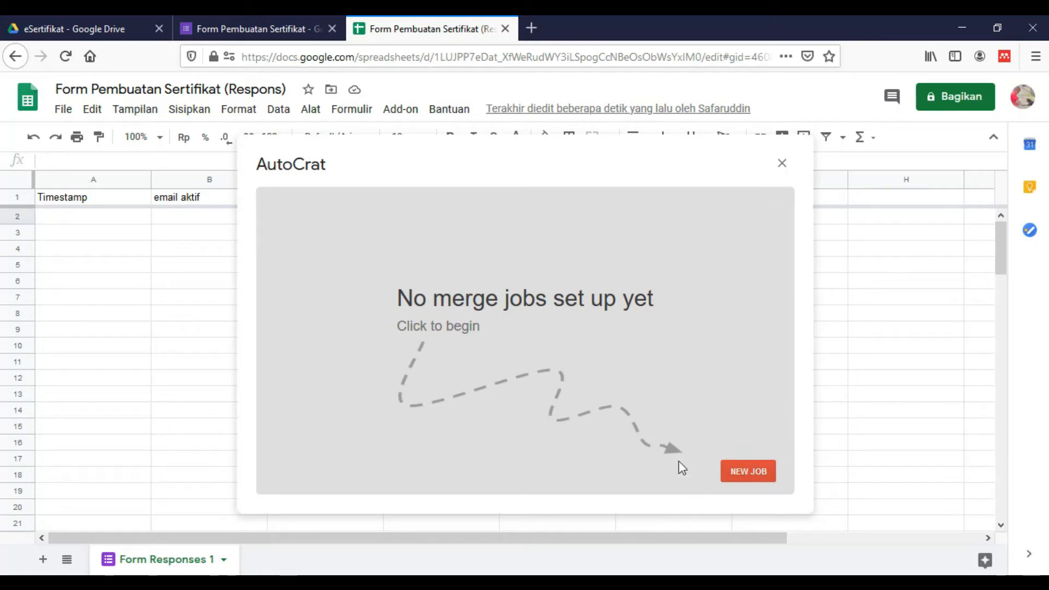
pyautogui.click(782, 163)
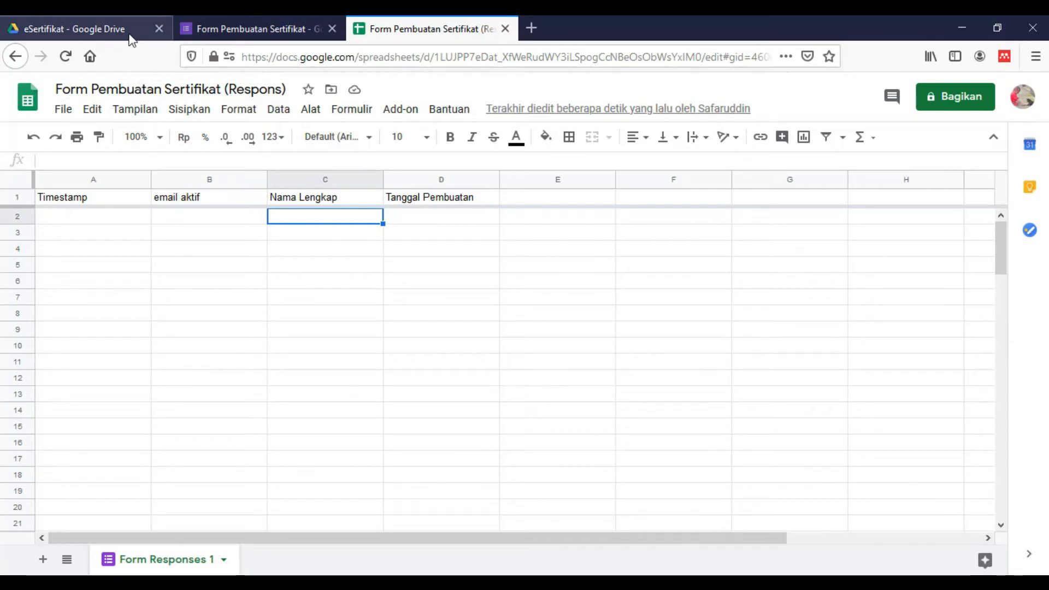
# Show the eSertifikat Drive folder, then bring up File Explorer
pyautogui.click(127, 22)
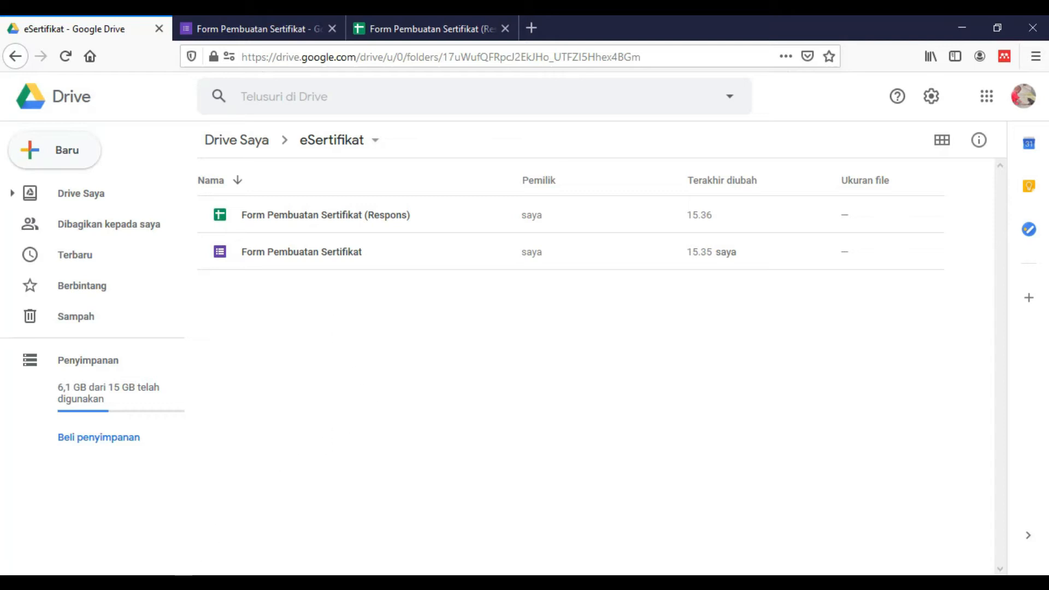
pyautogui.click(183, 583)
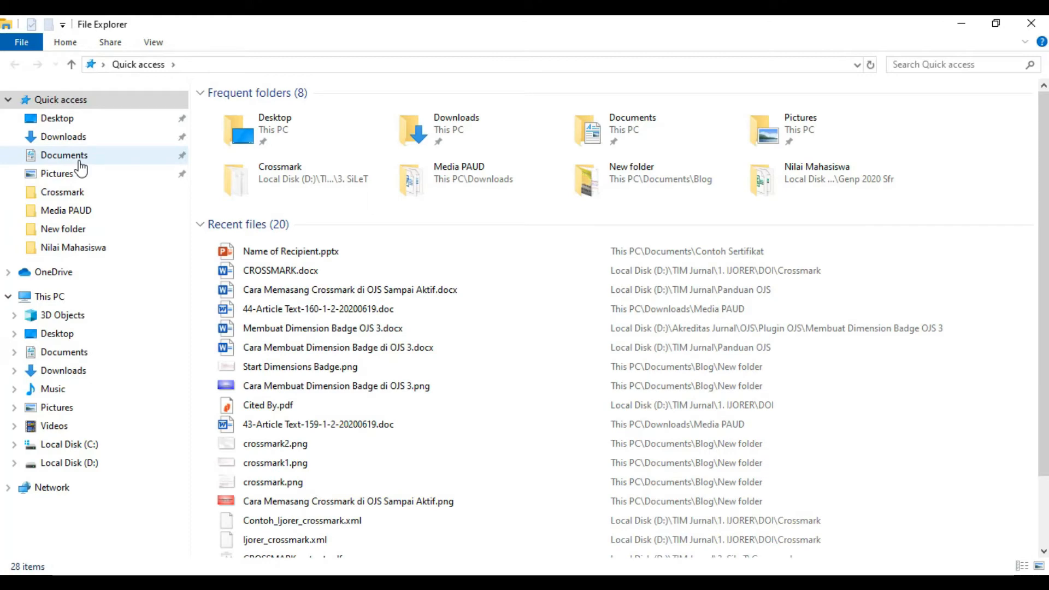
# Go to Documents › Contoh Sertifikat and drag Name of Recipient.pptx toward the browser
pyautogui.click(80, 162)
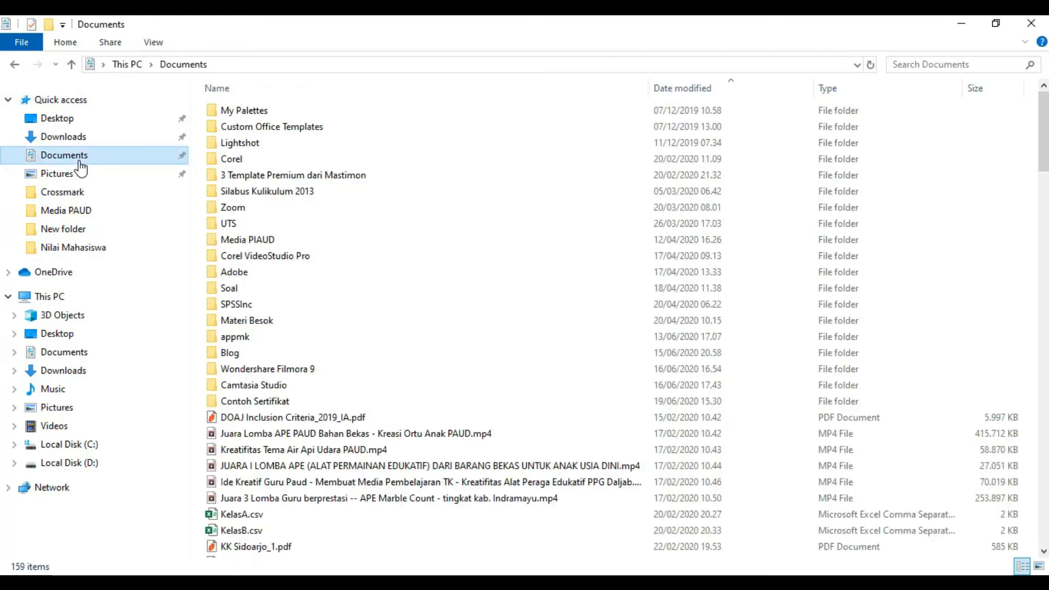
pyautogui.doubleClick(260, 404)
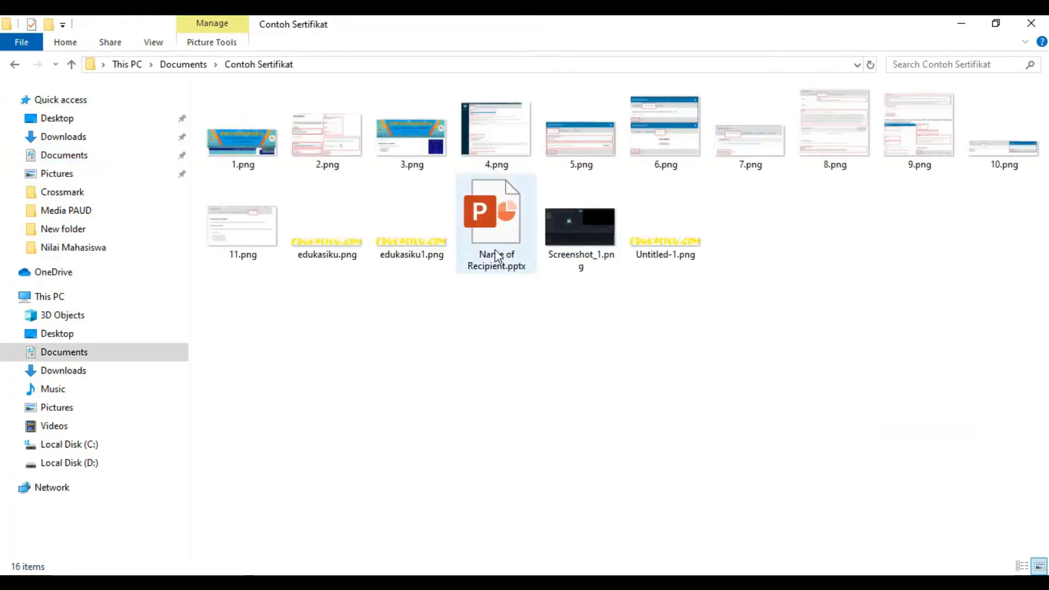
pyautogui.moveTo(499, 205); pyautogui.dragTo(152, 588)
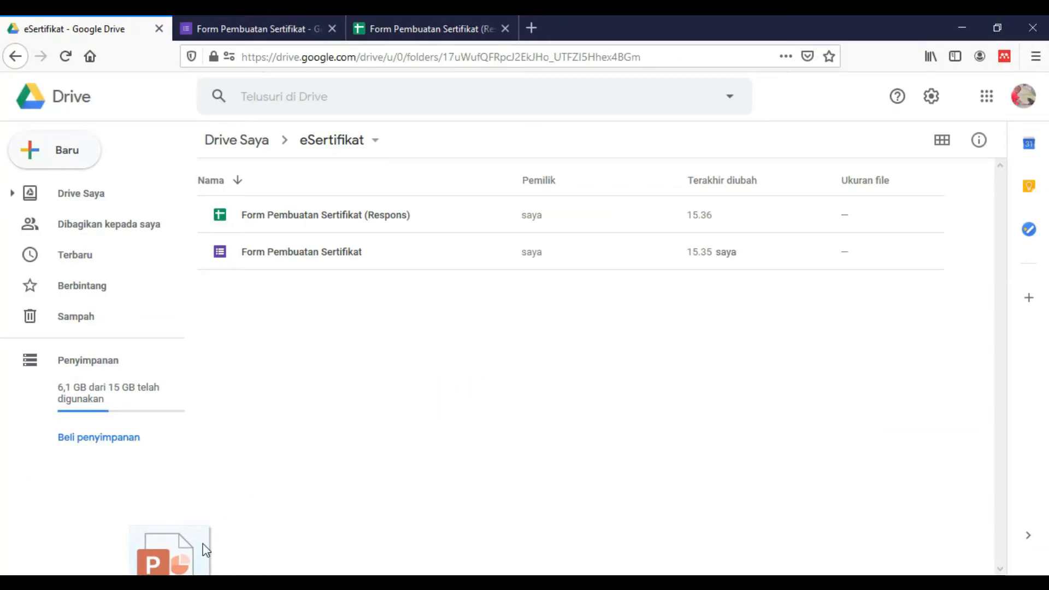
# Drop Name of Recipient.pptx into the eSertifikat Drive folder and let the upload finish
pyautogui.moveTo(205, 550); pyautogui.dragTo(332, 389)
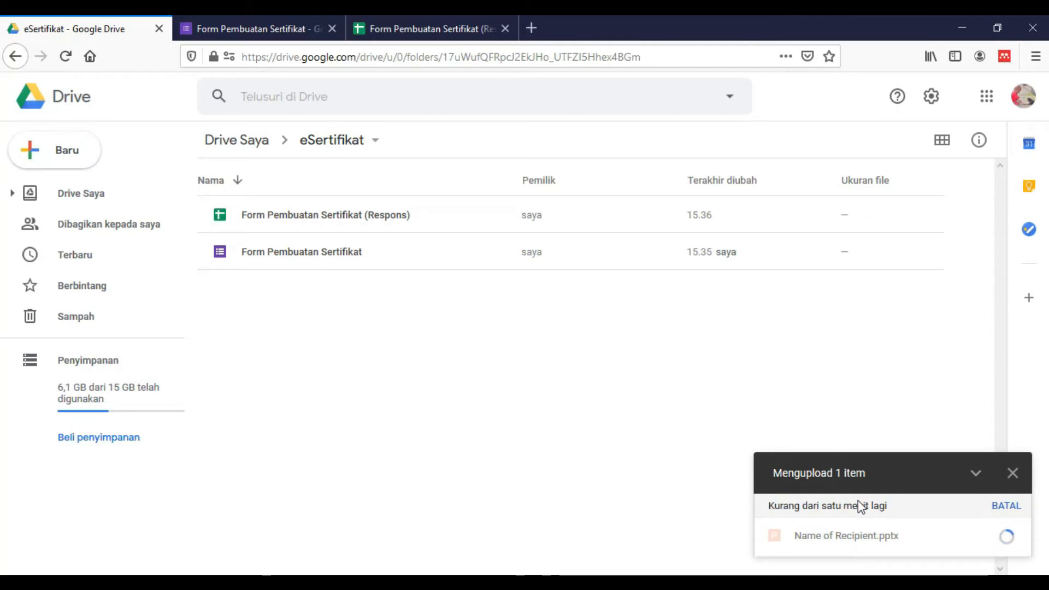
pyautogui.moveTo(893, 548)
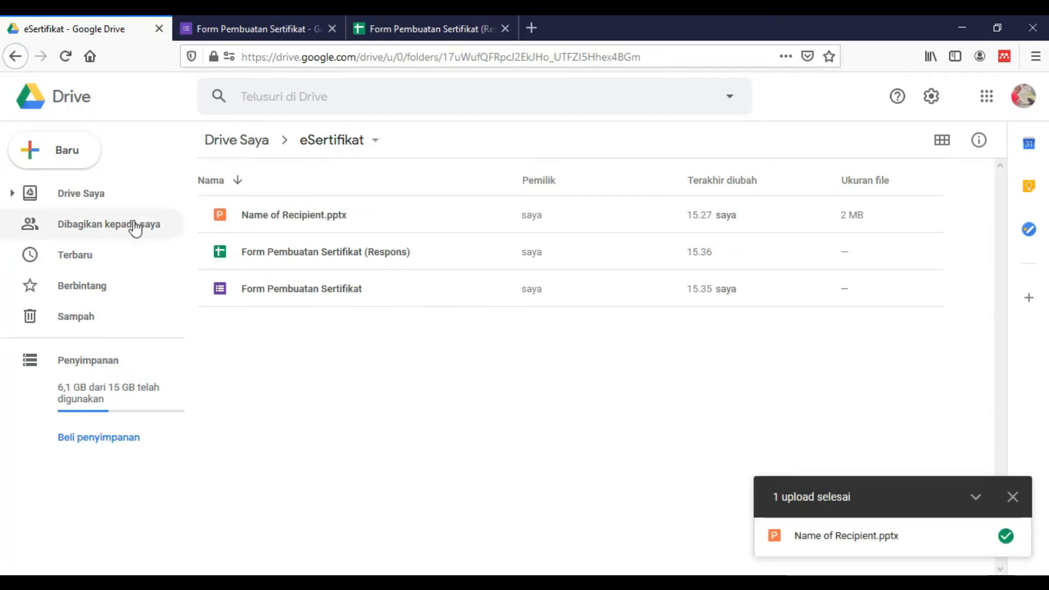
pyautogui.click(78, 155)
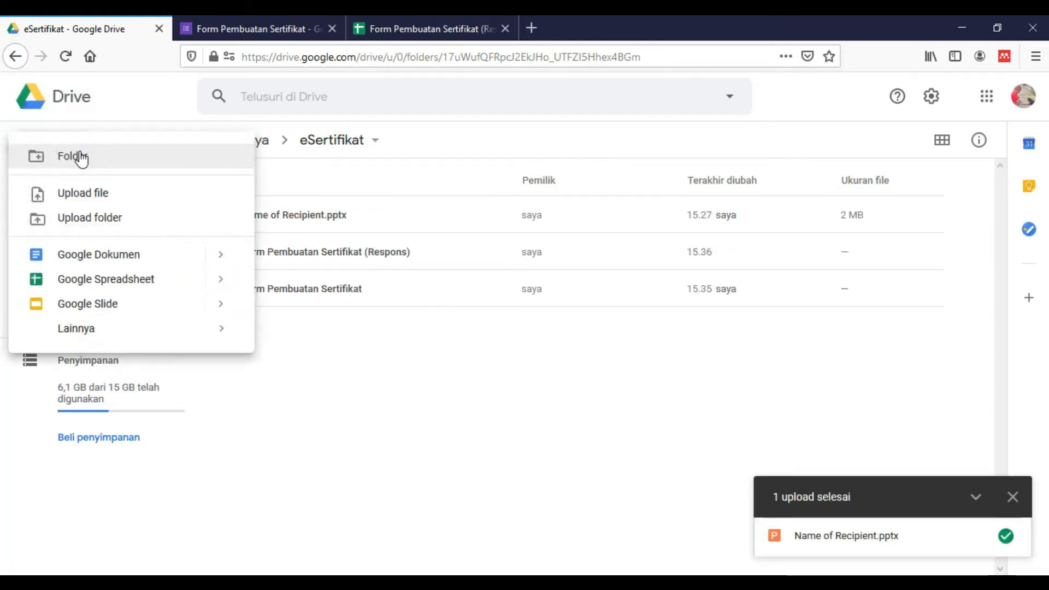
pyautogui.click(81, 197)
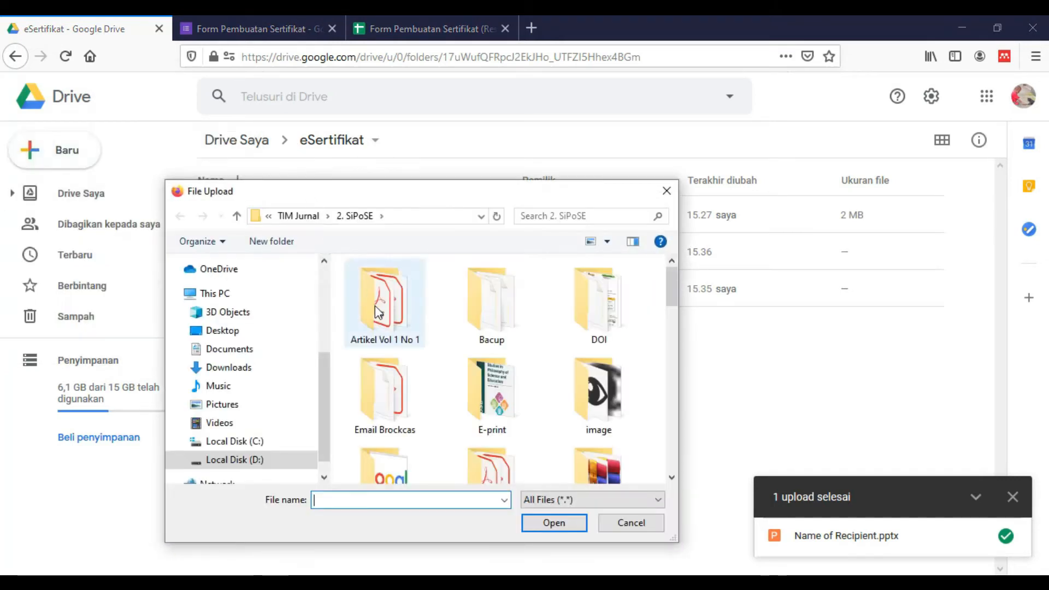
pyautogui.click(249, 354)
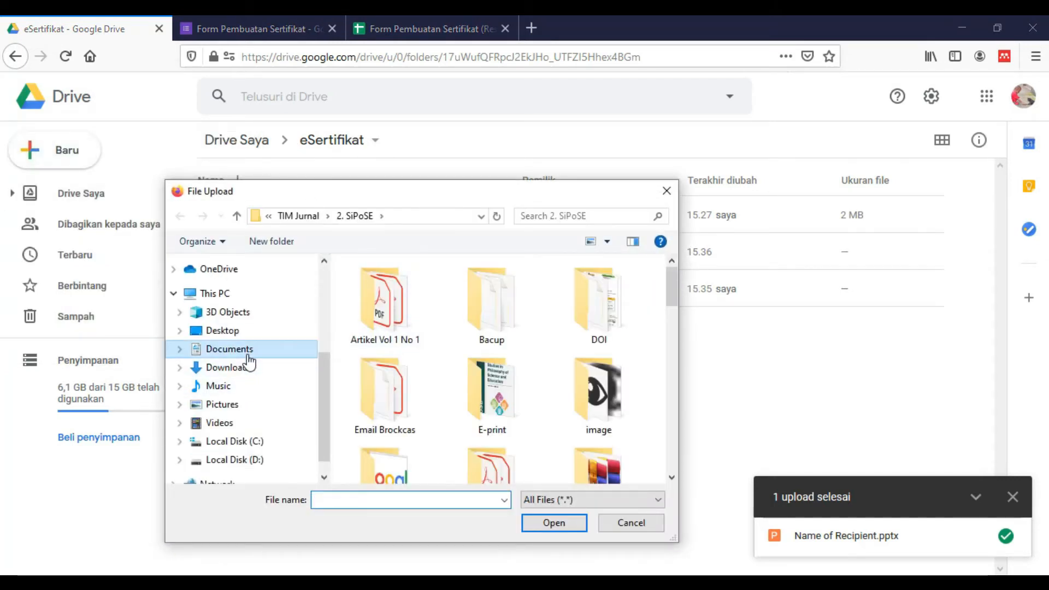
pyautogui.scroll(-3, 403, 378)
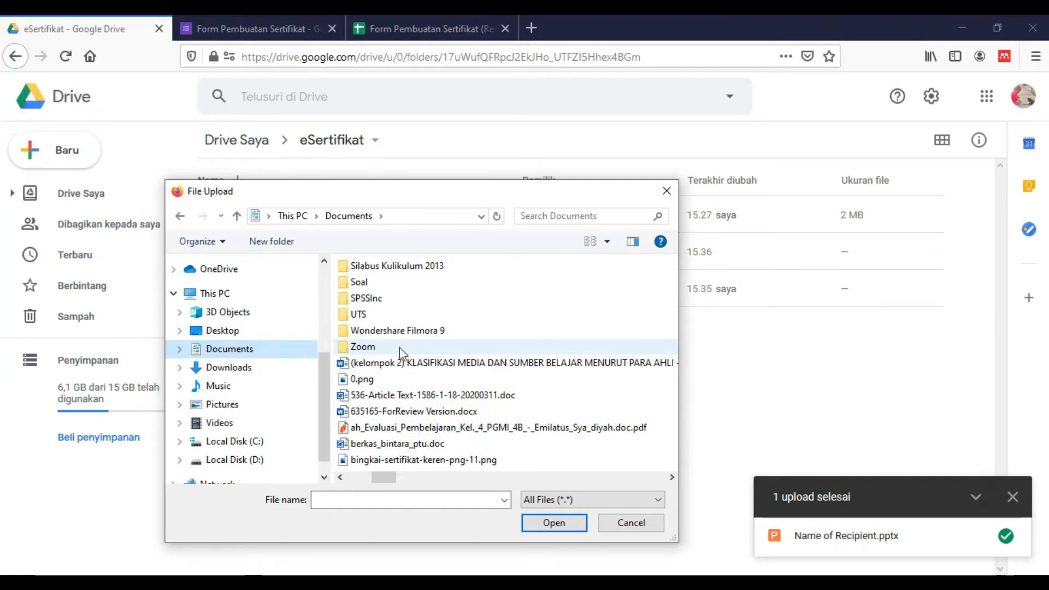
pyautogui.scroll(3, 399, 346)
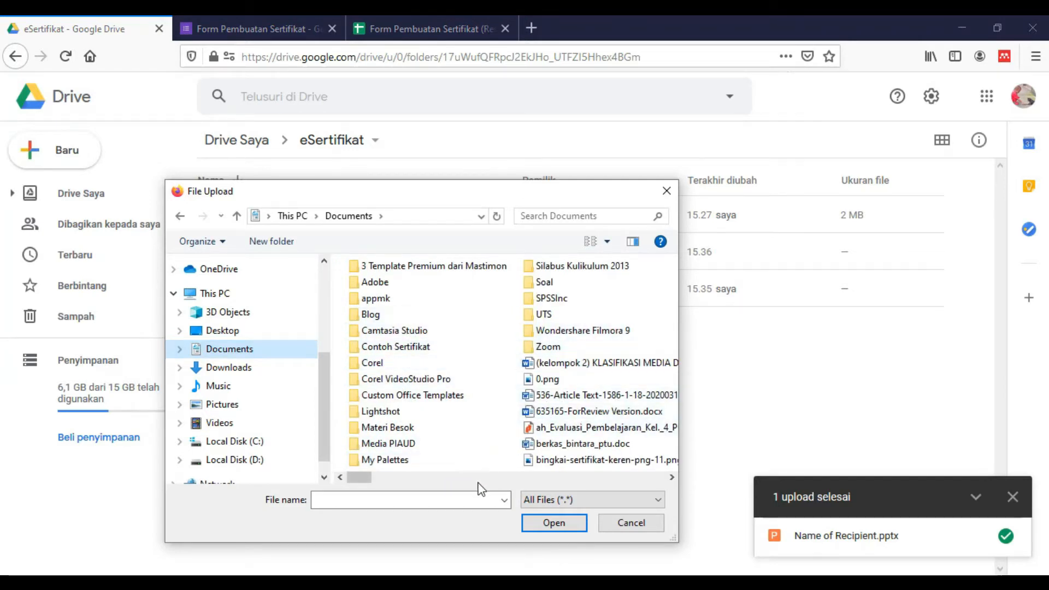
pyautogui.doubleClick(418, 347)
pyautogui.scroll(-5, 525, 444)
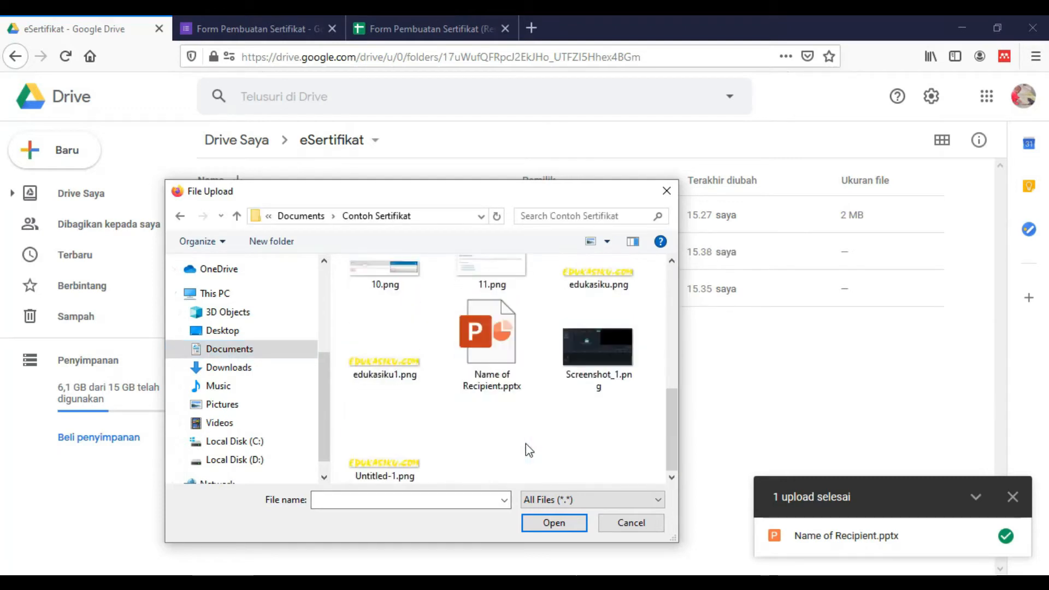
pyautogui.click(491, 369)
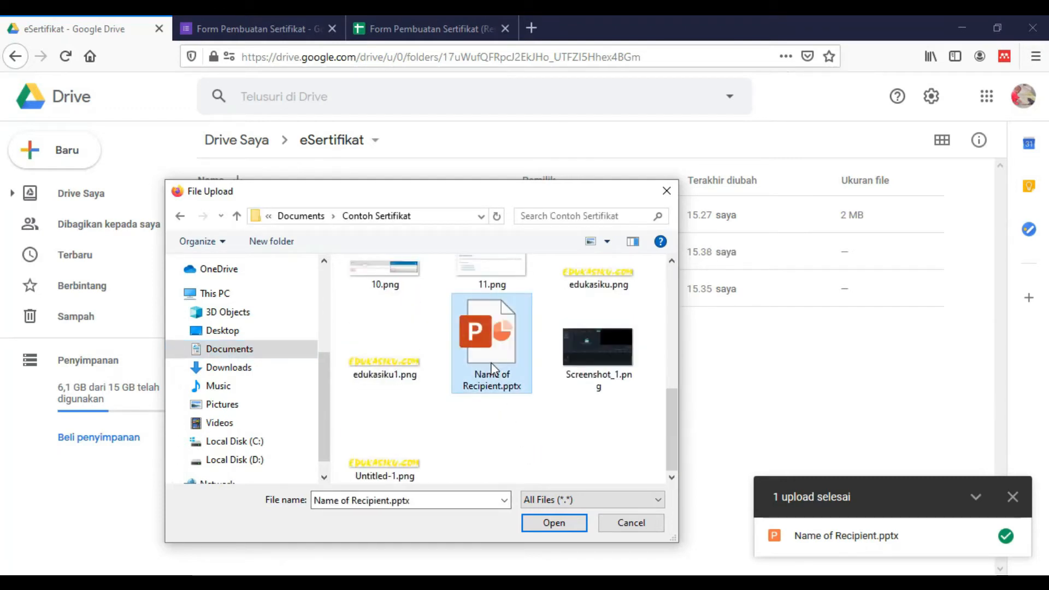
pyautogui.click(635, 529)
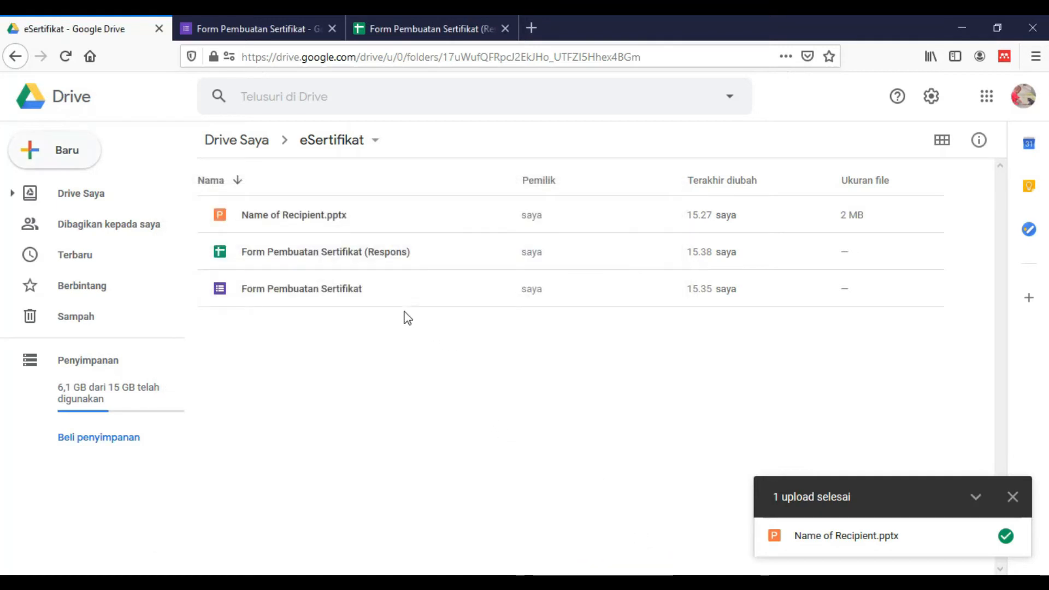
pyautogui.click(245, 224)
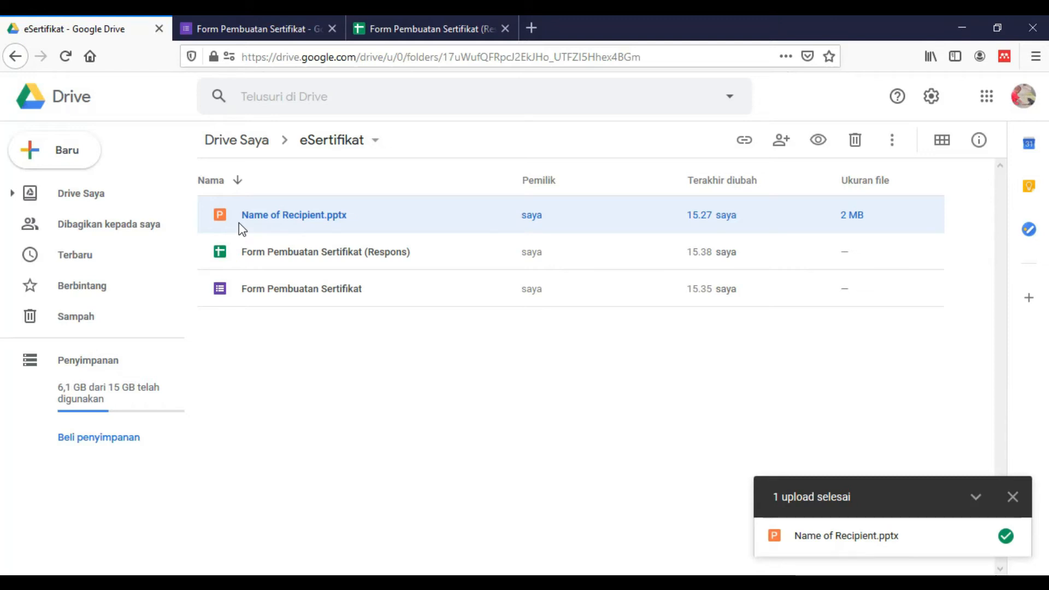
# Open Name of Recipient.pptx with Google Slides from its right-click menu
pyautogui.rightClick(294, 228)
pyautogui.moveTo(441, 220)
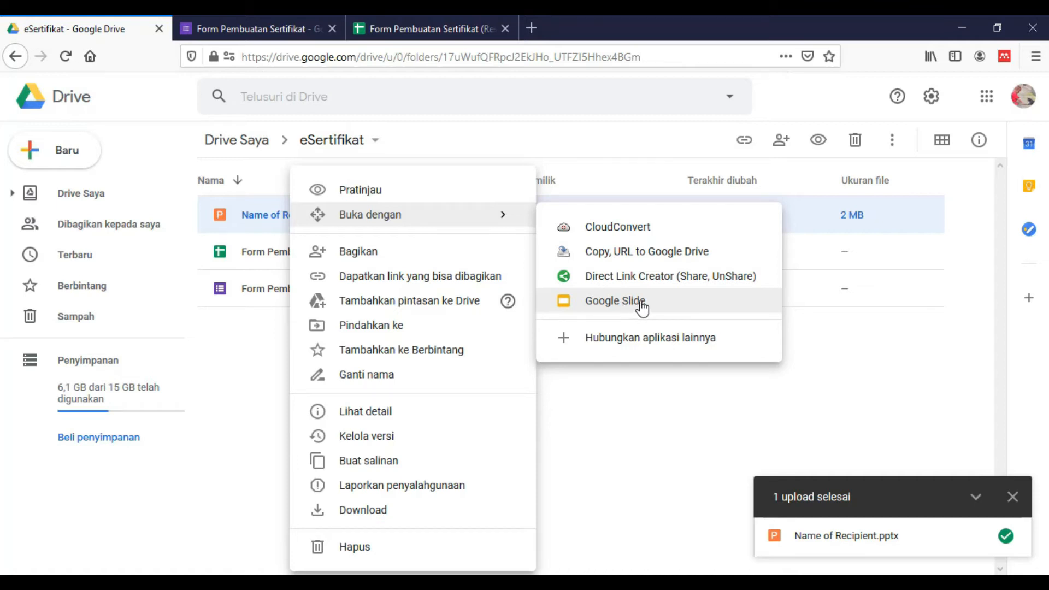
pyautogui.click(247, 218)
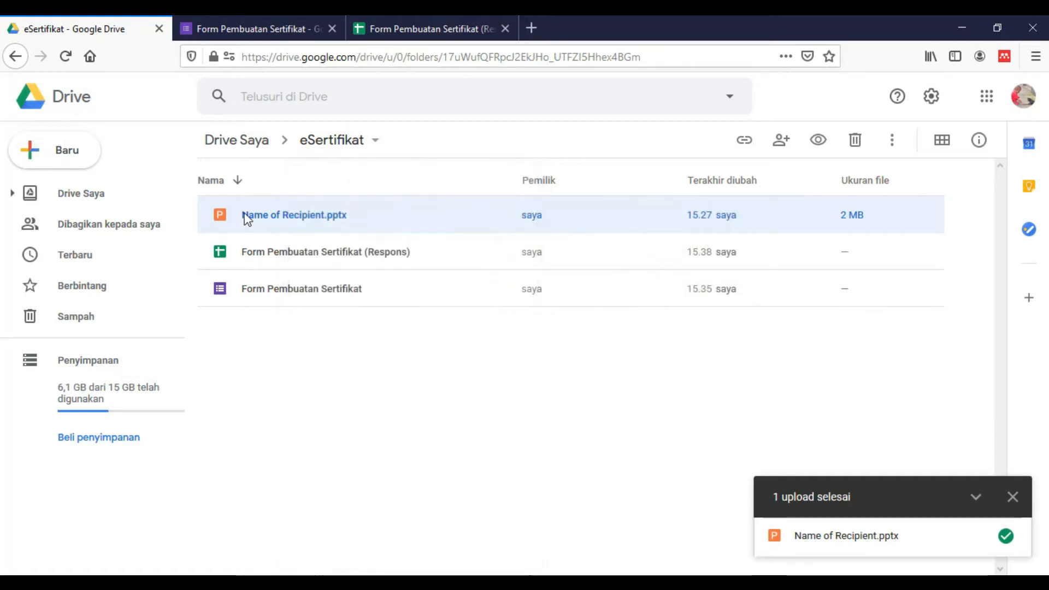
pyautogui.rightClick(250, 217)
pyautogui.moveTo(426, 219)
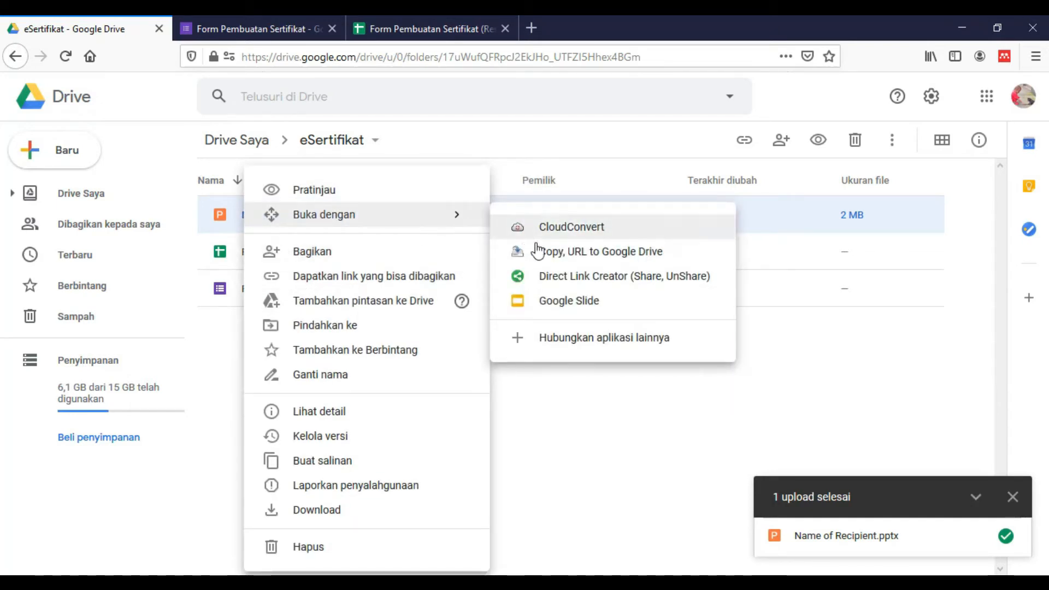
pyautogui.click(556, 314)
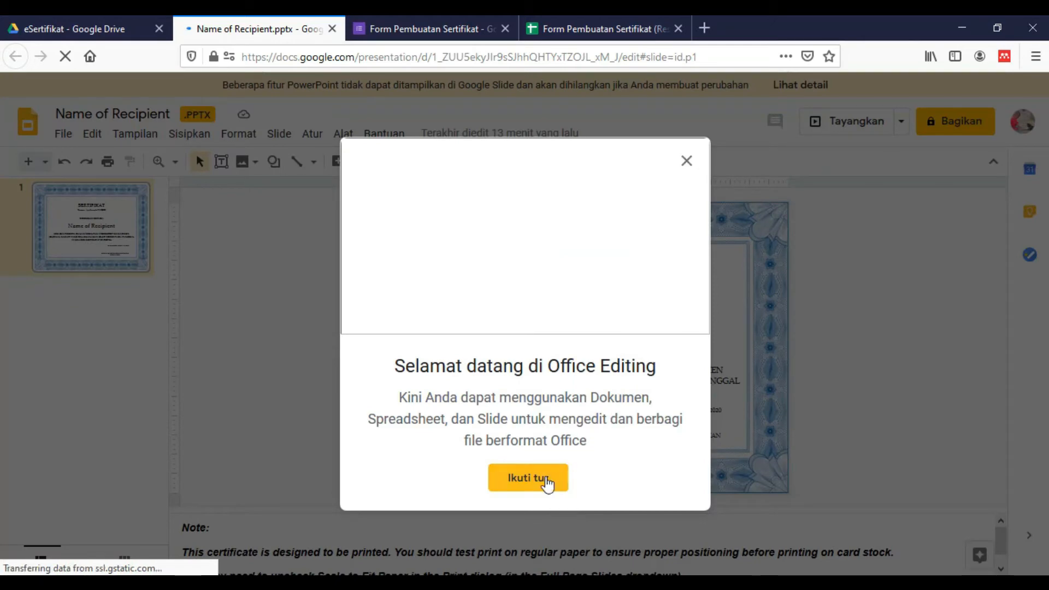
# Dismiss the Office Editing welcome dialog and the file extension tip
pyautogui.click(546, 483)
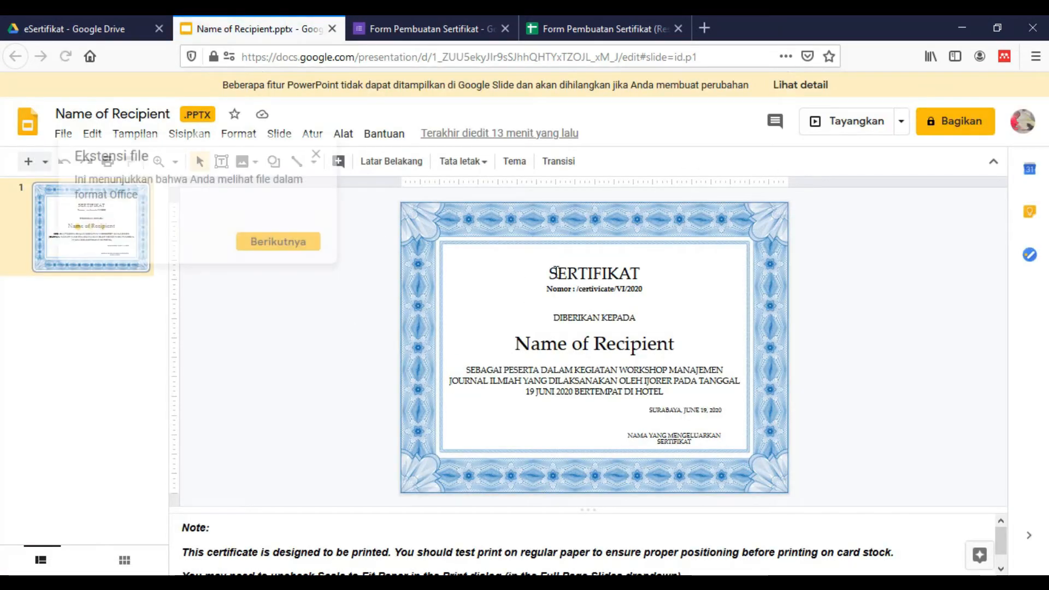
pyautogui.click(317, 155)
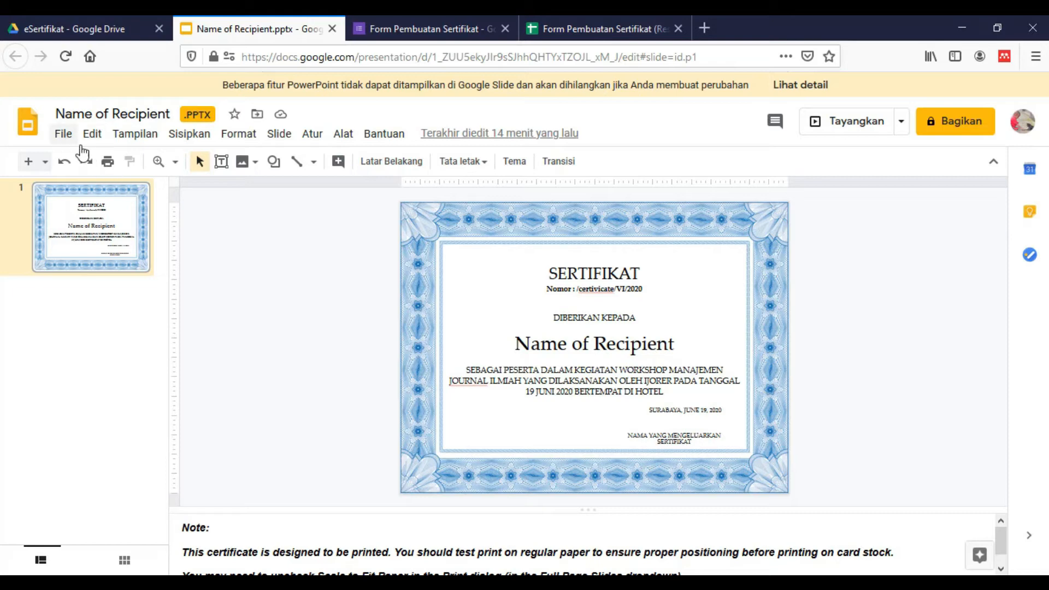
# Save the uploaded PowerPoint as a native Google Slides copy
pyautogui.click(65, 136)
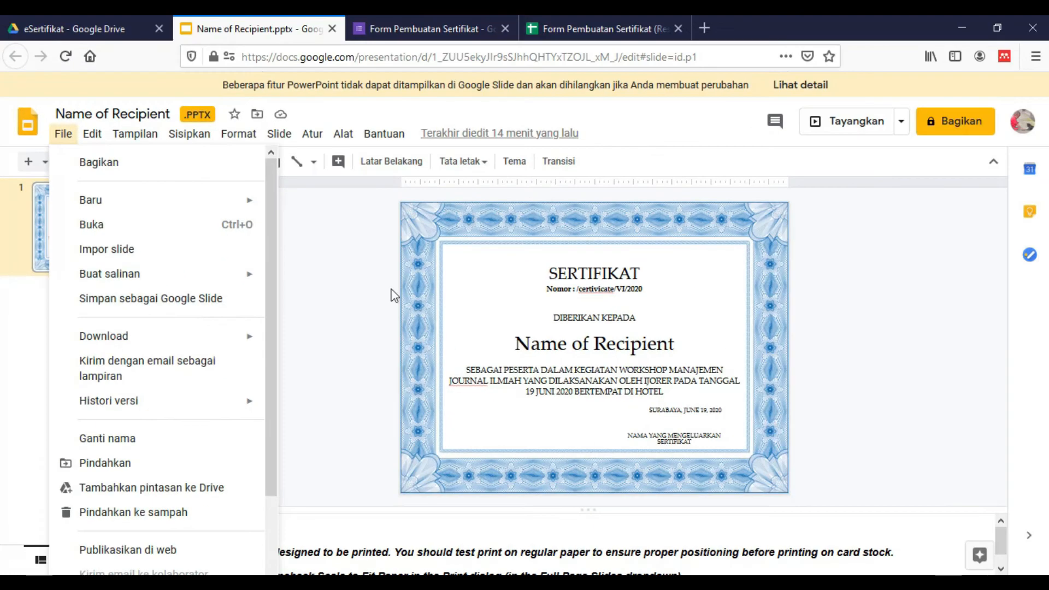
pyautogui.click(780, 350)
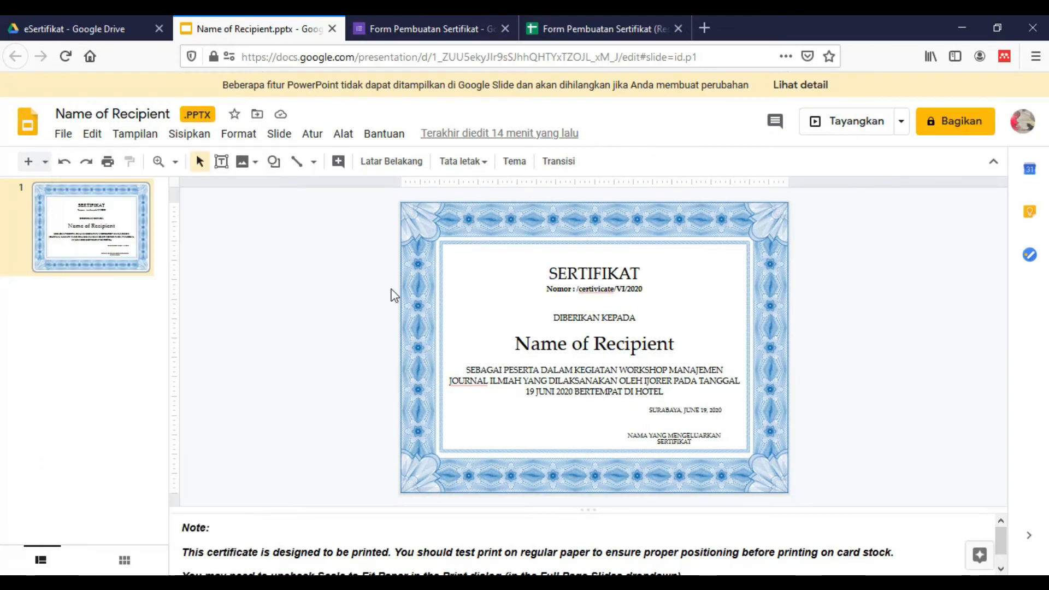
pyautogui.click(62, 134)
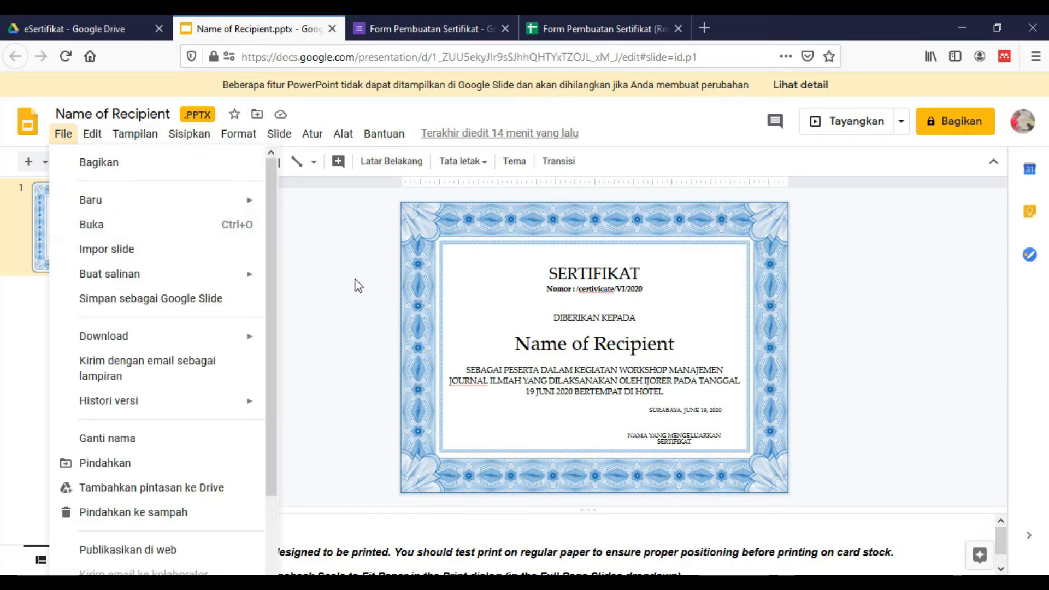
pyautogui.click(143, 308)
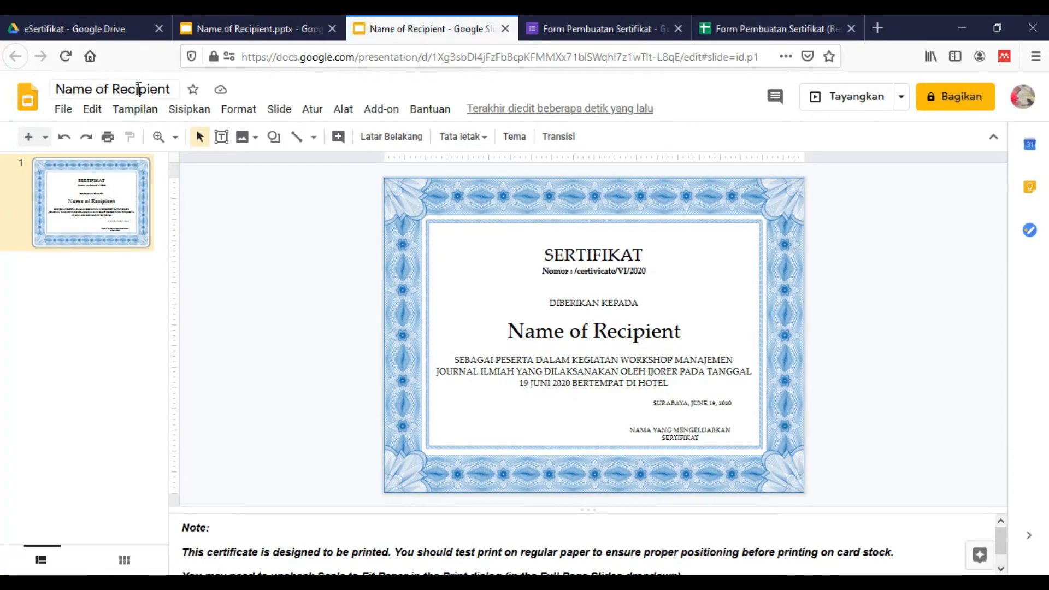
# Rename the converted presentation to 'certifikat' and return to the responses spreadsheet
pyautogui.click(97, 88)
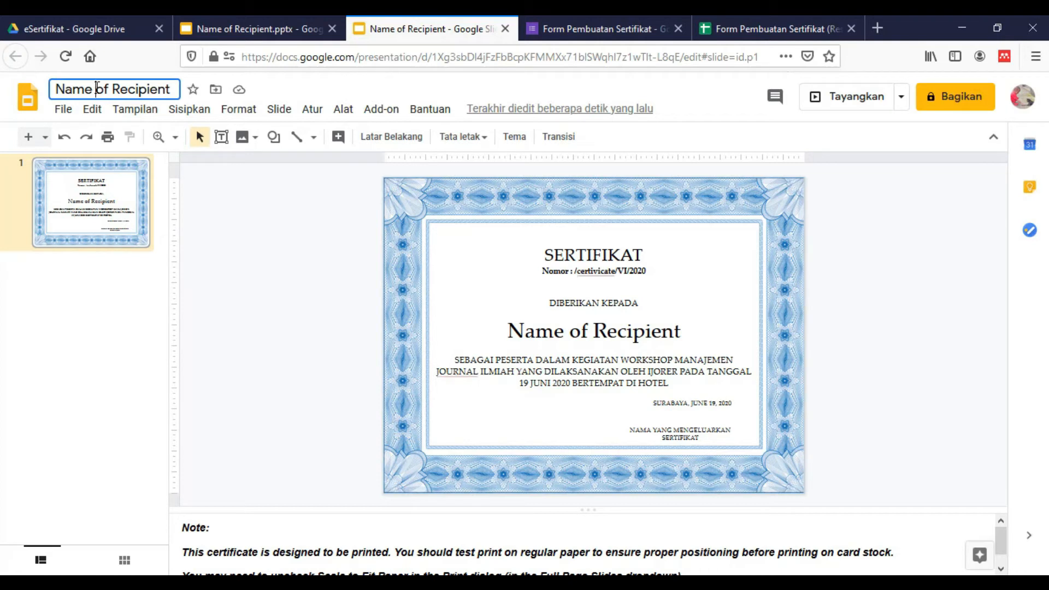
pyautogui.hotkey('ctrl', 'a')
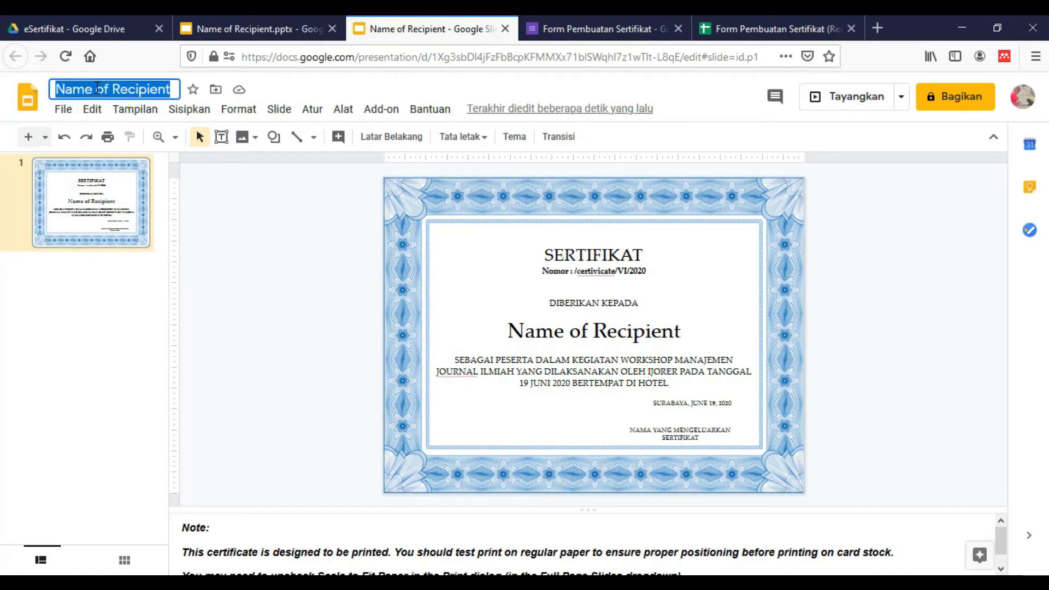
pyautogui.write('certifikat')
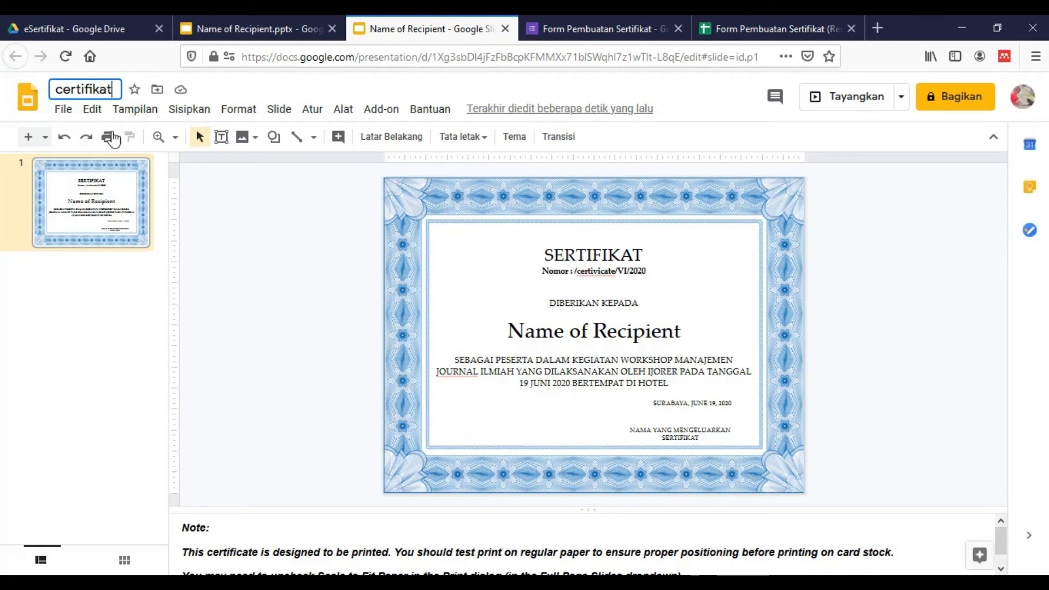
pyautogui.click(339, 254)
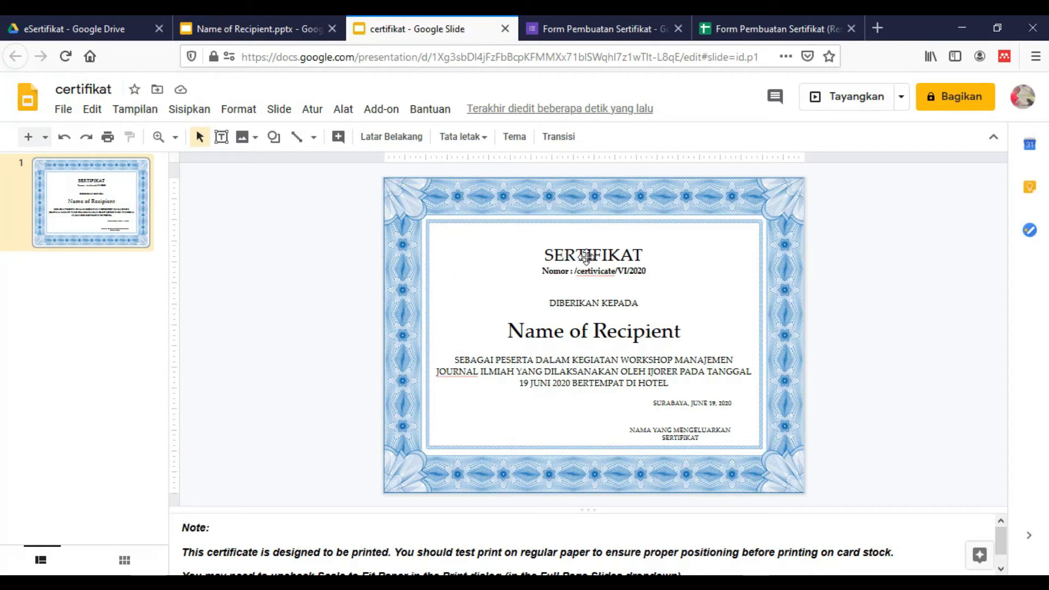
pyautogui.click(754, 27)
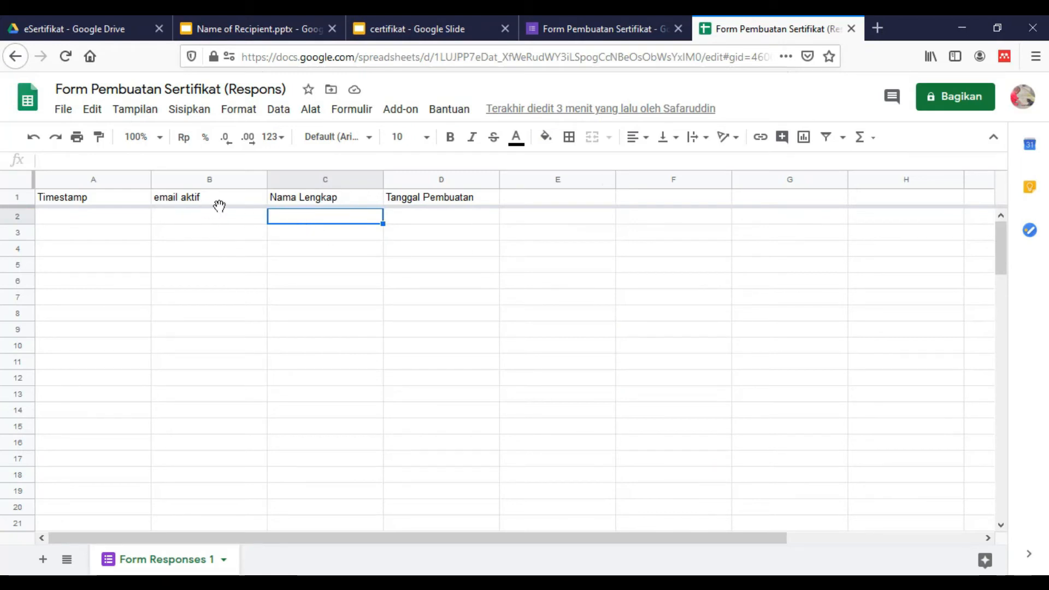
# Review the email aktif, Nama Lengkap and Tanggal Pembuatan headers, then return to the certifikat deck
pyautogui.click(190, 201)
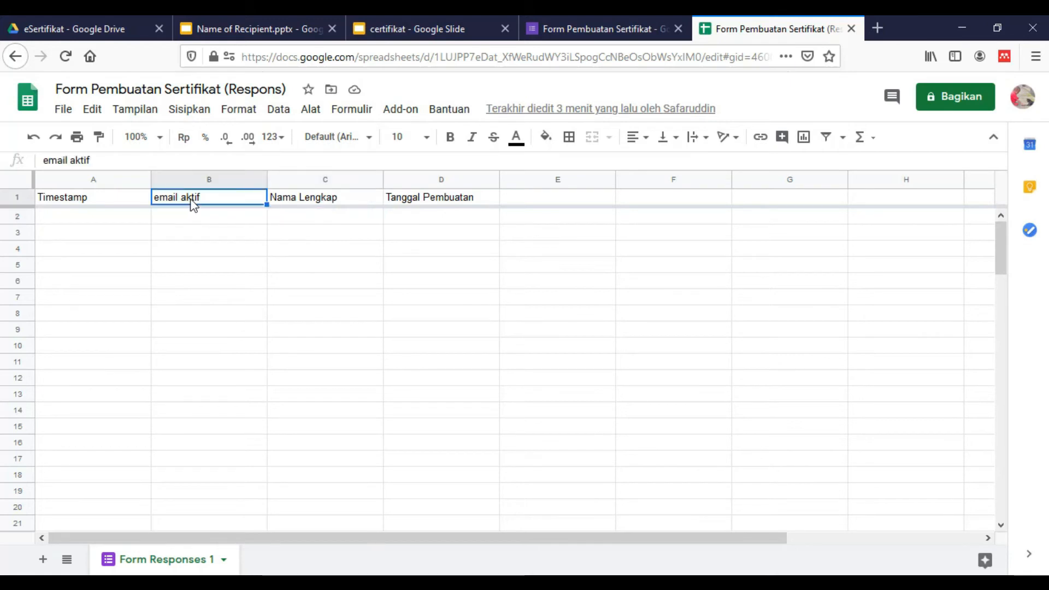
pyautogui.click(287, 203)
pyautogui.click(400, 202)
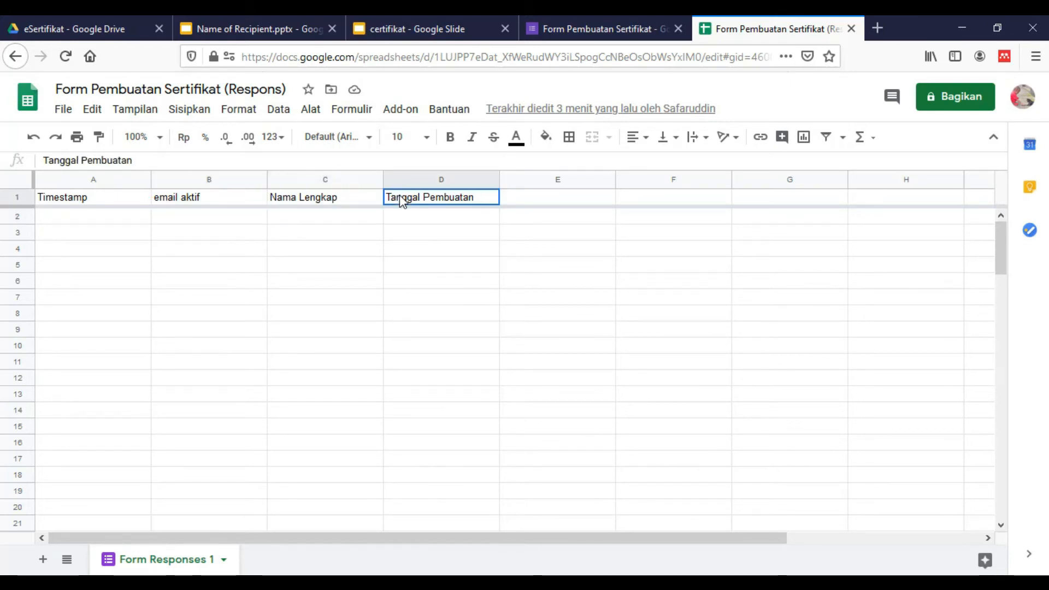
pyautogui.click(347, 202)
pyautogui.click(210, 203)
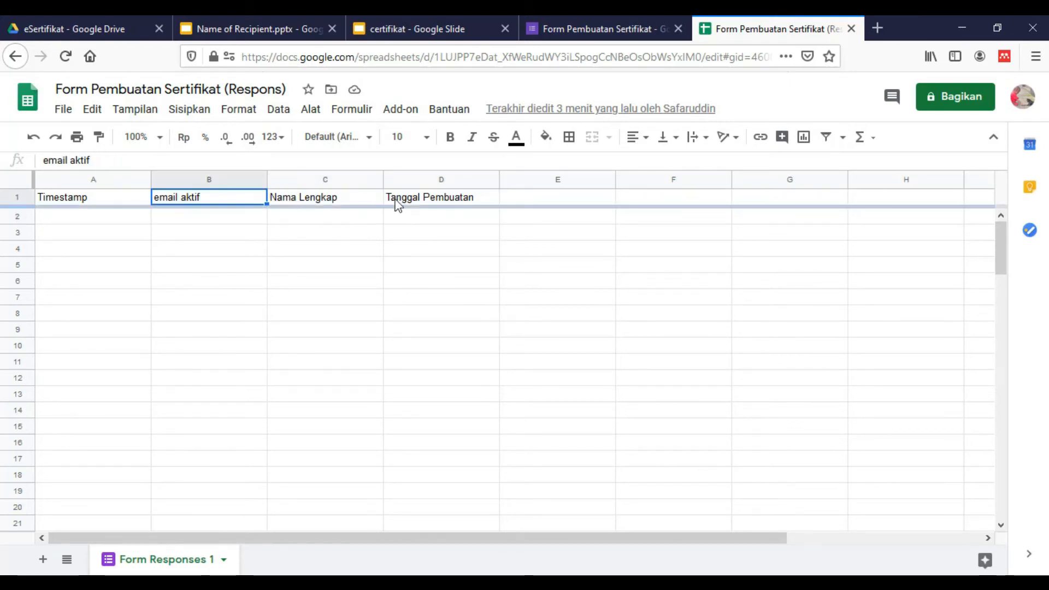
pyautogui.click(426, 204)
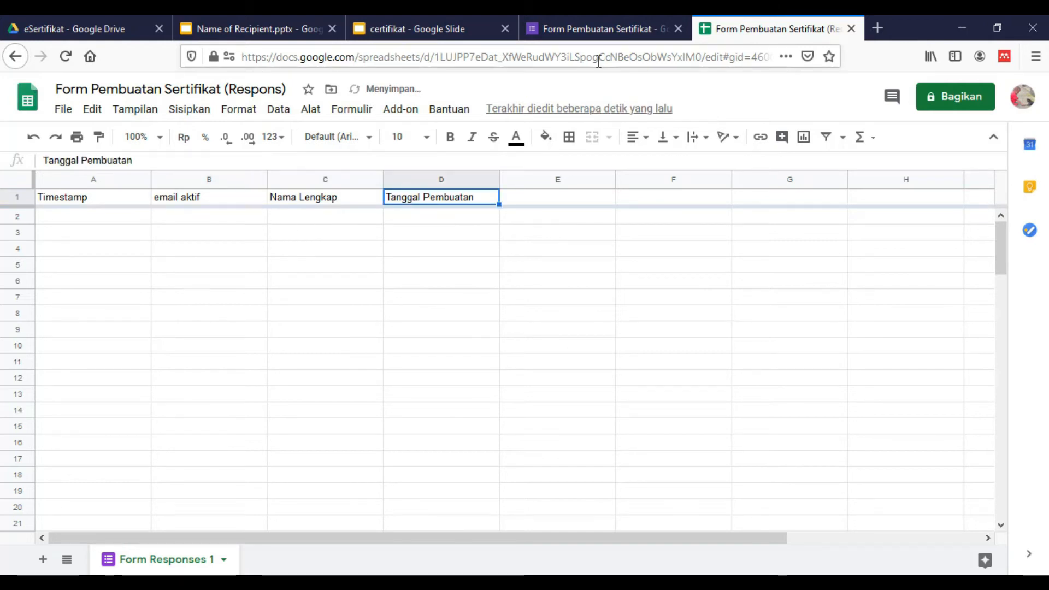
pyautogui.click(579, 25)
pyautogui.click(423, 26)
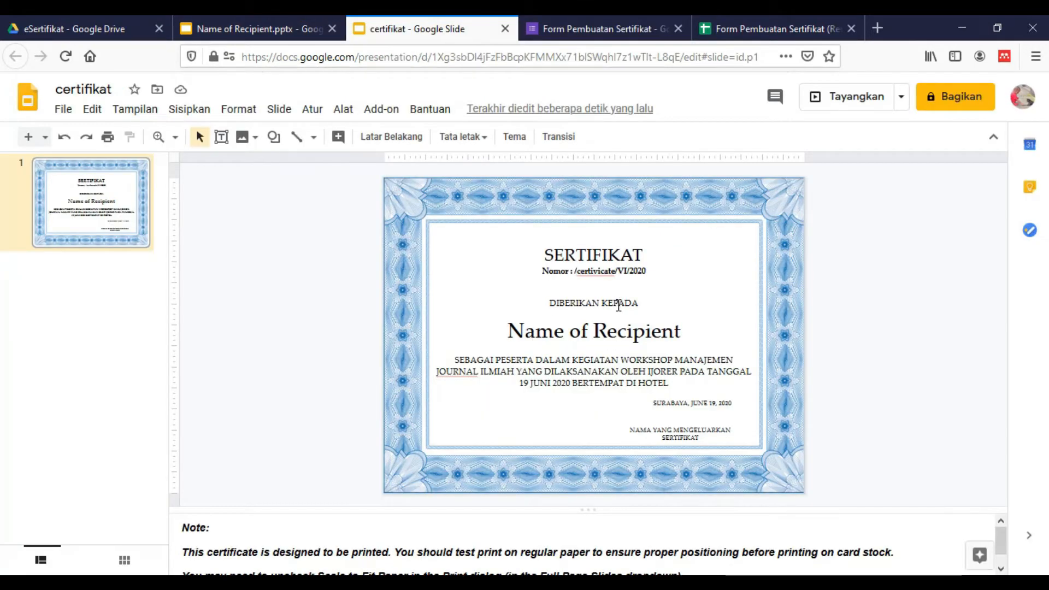
# Add the number 23 after 'Nomor :' on the certificate slide
pyautogui.click(575, 277)
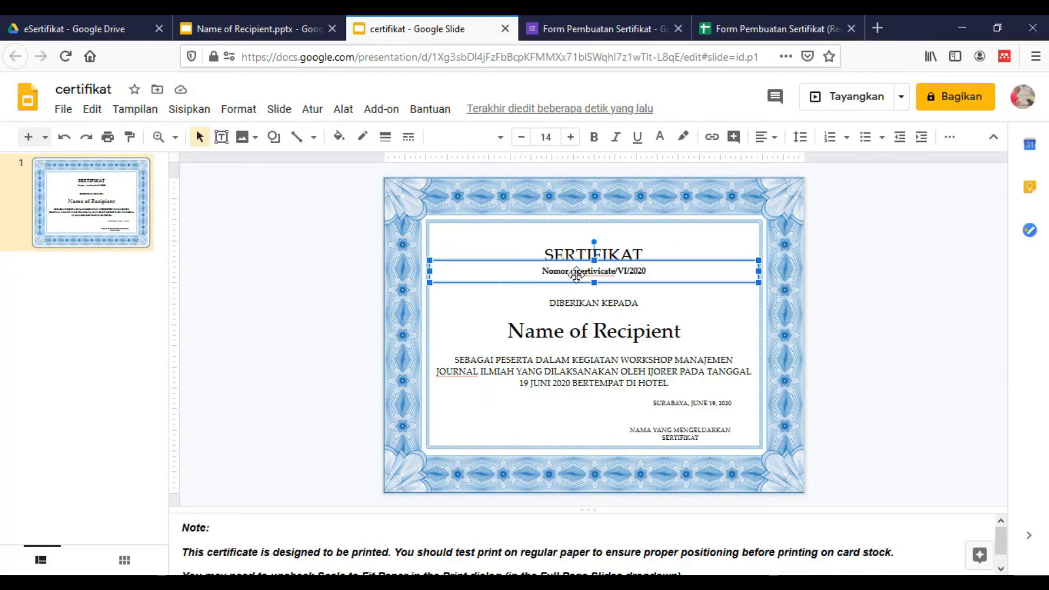
pyautogui.click(574, 272)
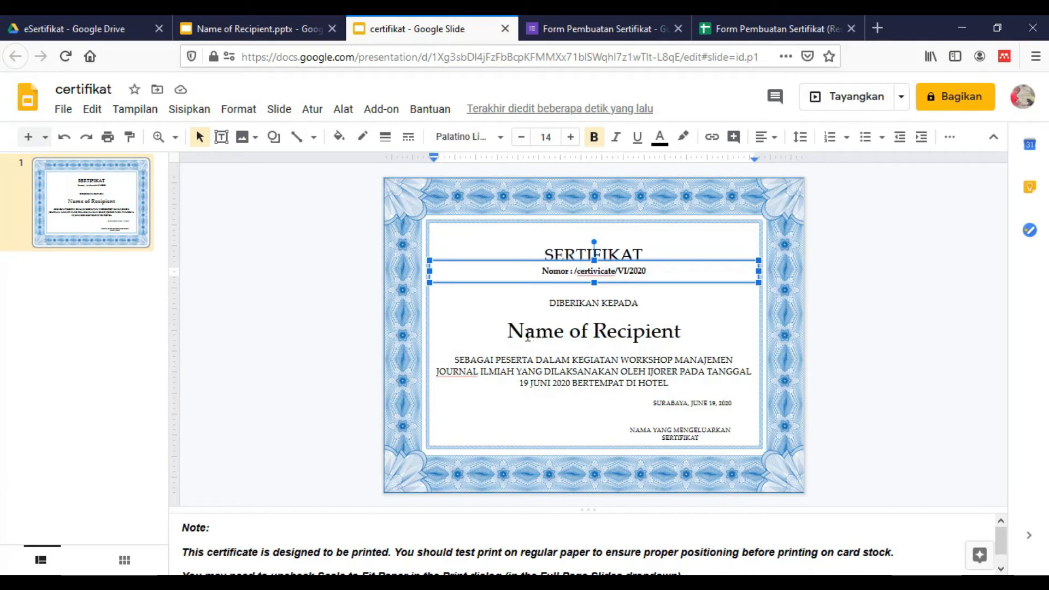
pyautogui.write('23')
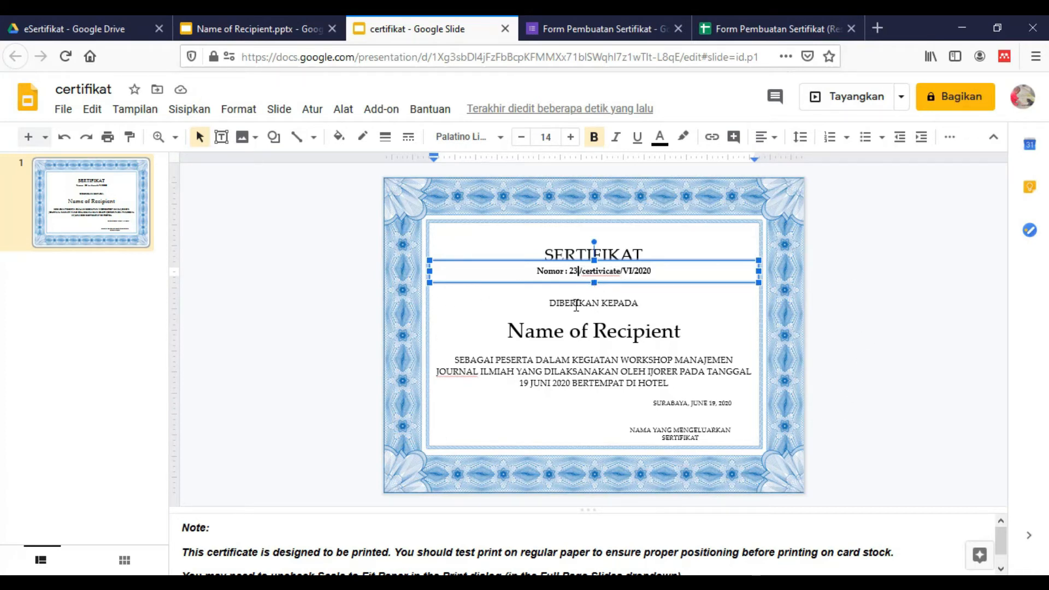
# Replace the Name of Recipient text with '<<Nama Lengkap>>', matching the sheet's header
pyautogui.click(567, 333)
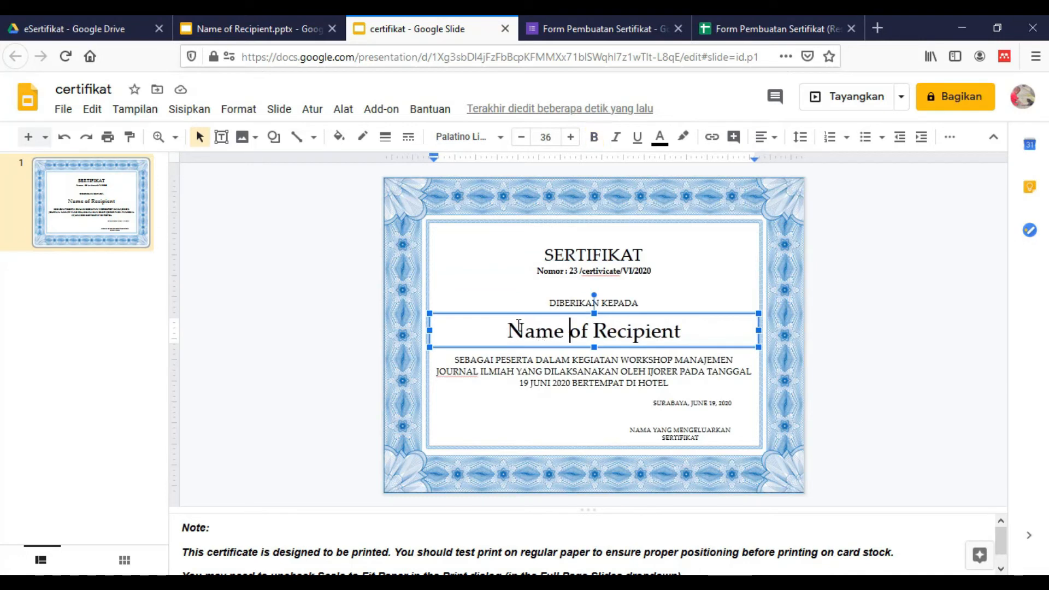
pyautogui.moveTo(509, 327); pyautogui.dragTo(684, 338)
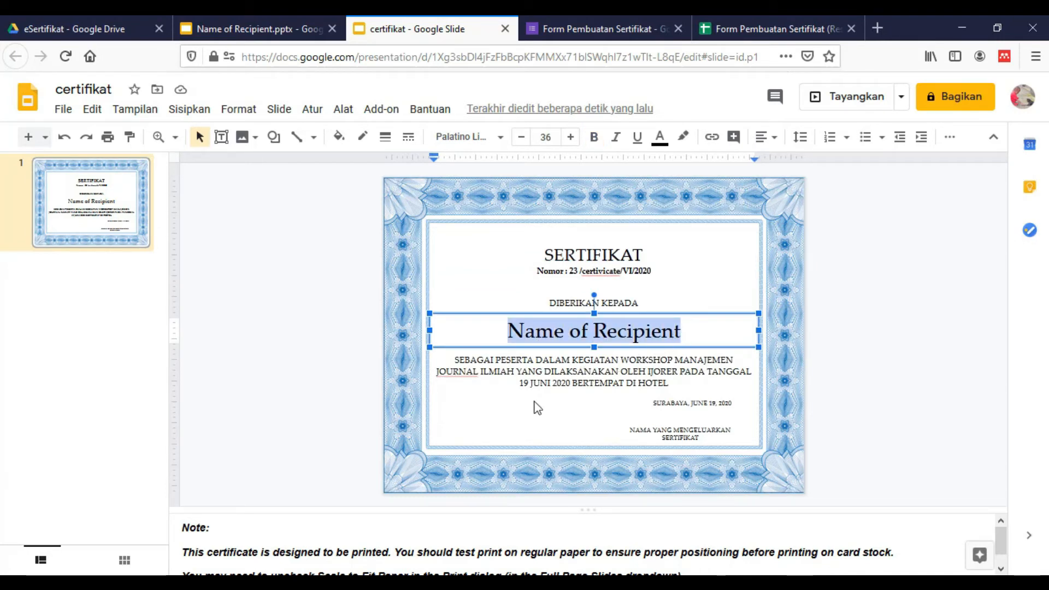
pyautogui.click(776, 29)
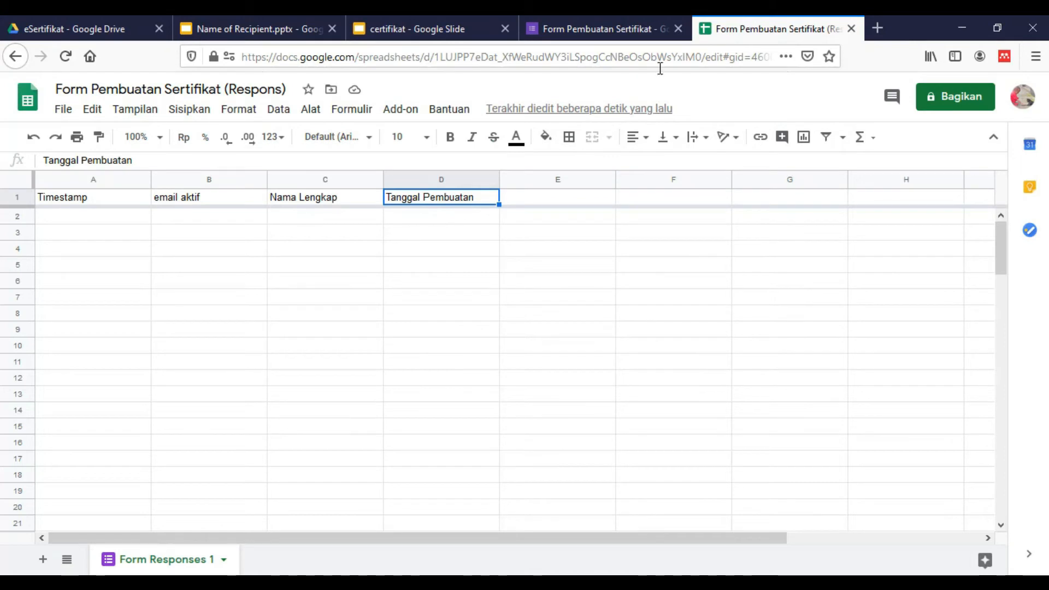
pyautogui.click(330, 201)
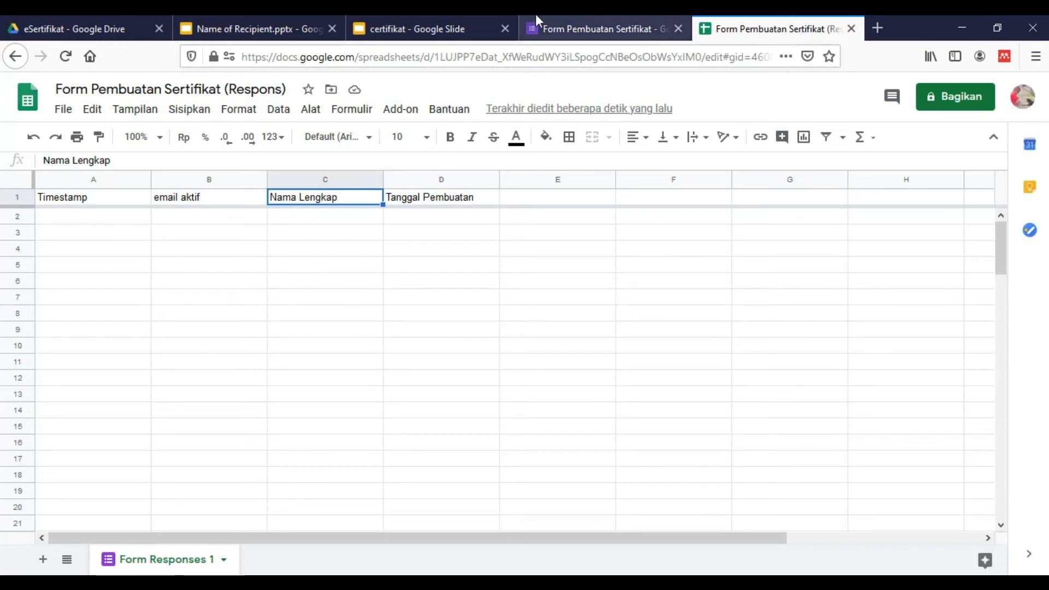
pyautogui.click(569, 22)
pyautogui.click(475, 29)
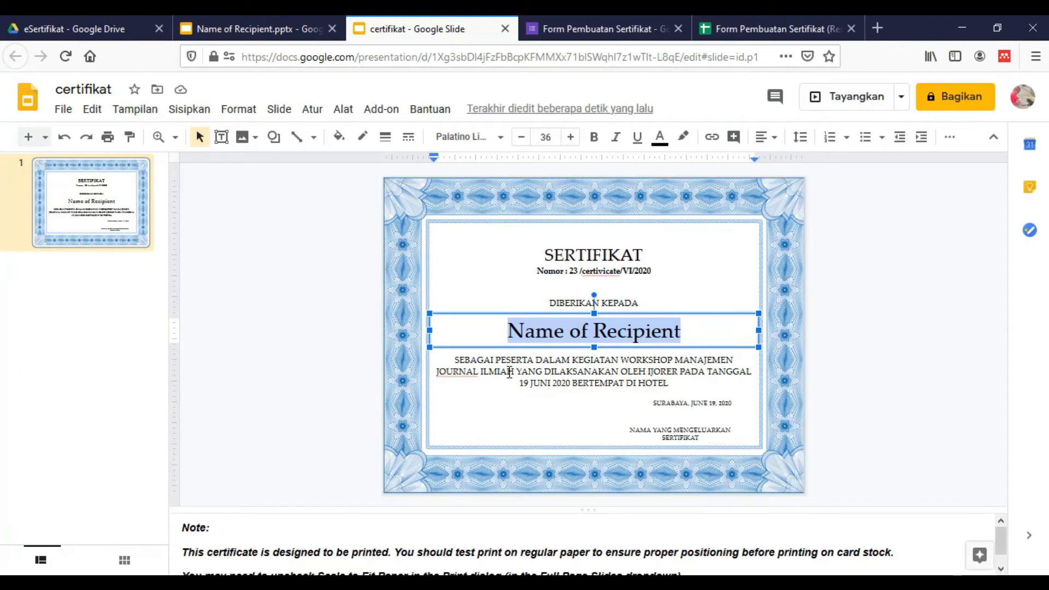
pyautogui.write('<<')
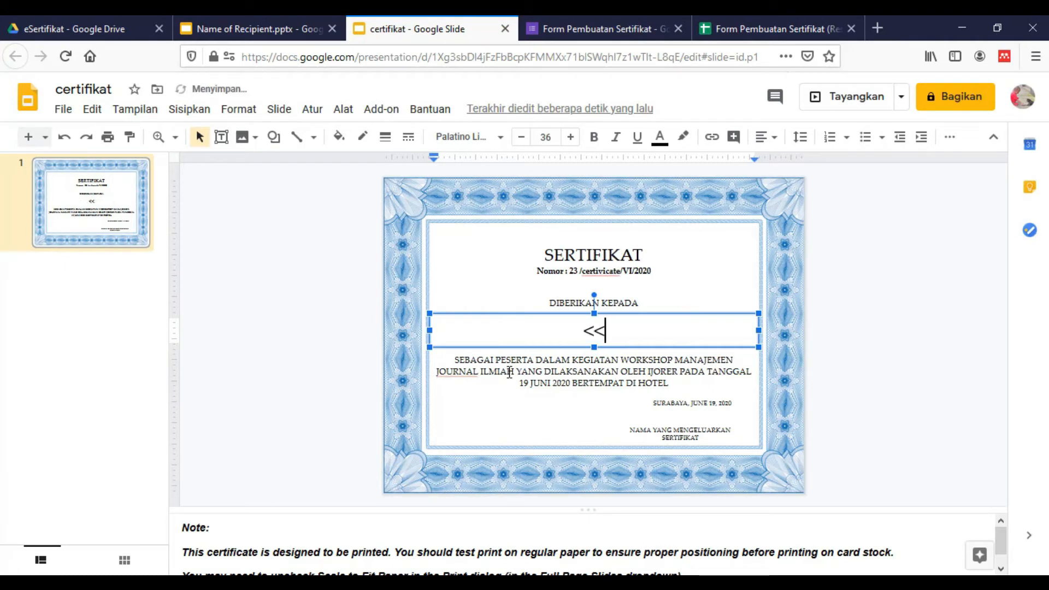
pyautogui.write('Nama ')
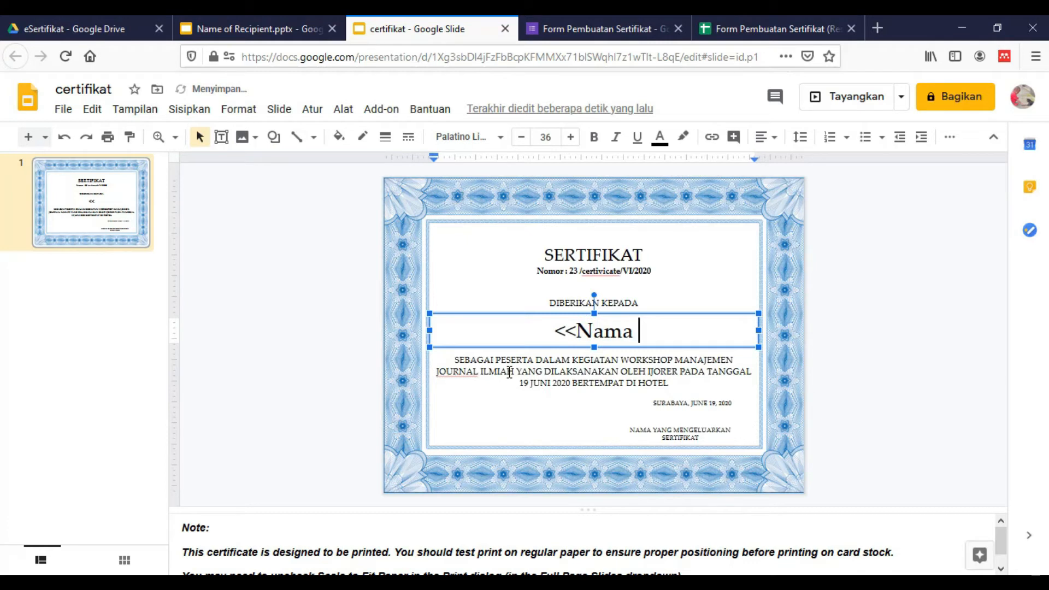
pyautogui.write('Lengkap')
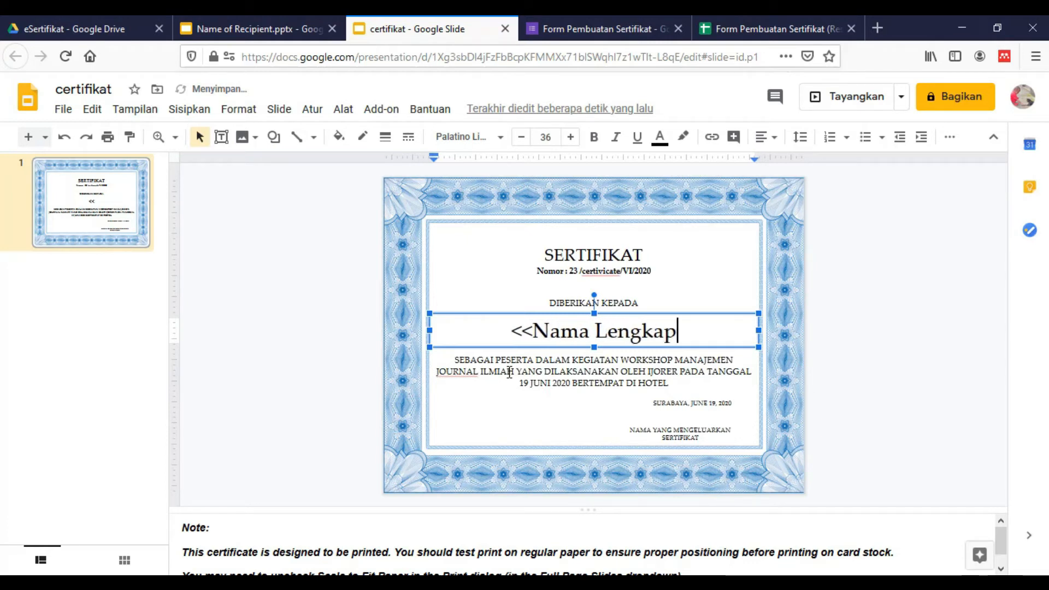
pyautogui.write('>>')
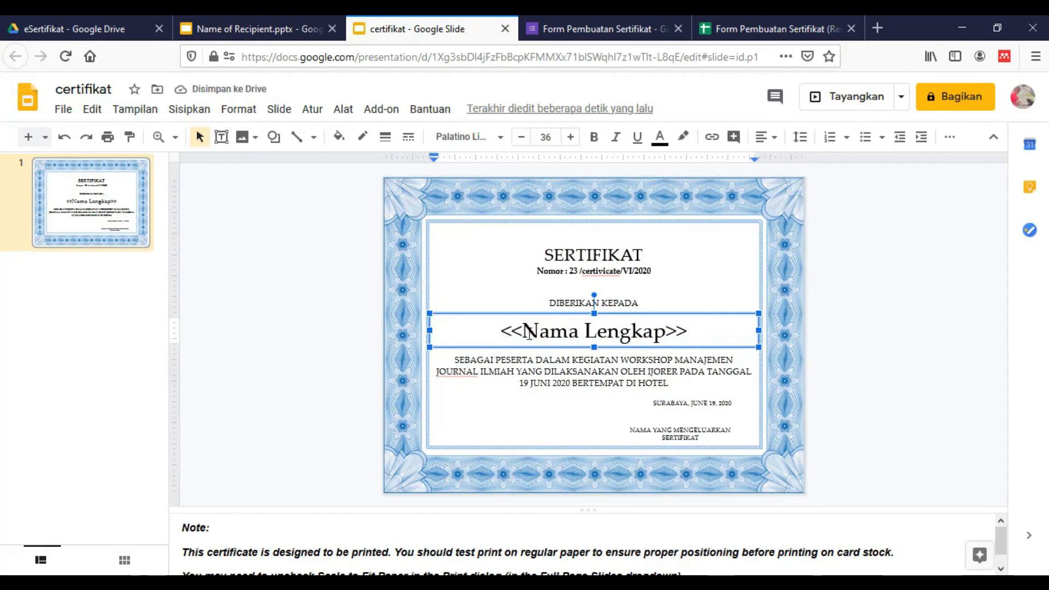
# Check the slide's name placeholder against the Nama Lengkap and Tanggal Pembuatan headers in the responses sheet
pyautogui.moveTo(523, 331); pyautogui.dragTo(552, 336)
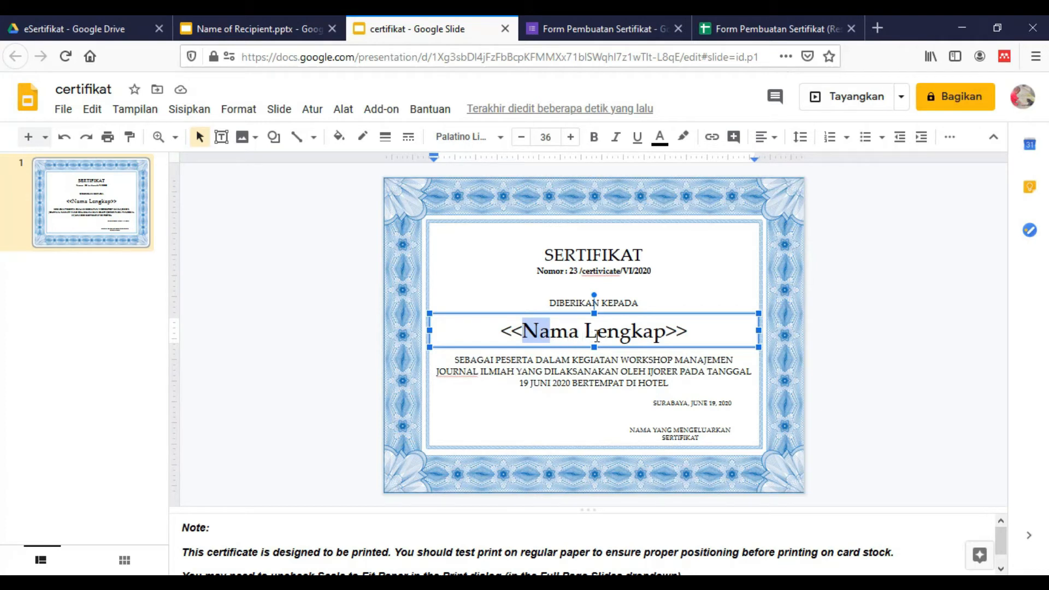
pyautogui.click(619, 333)
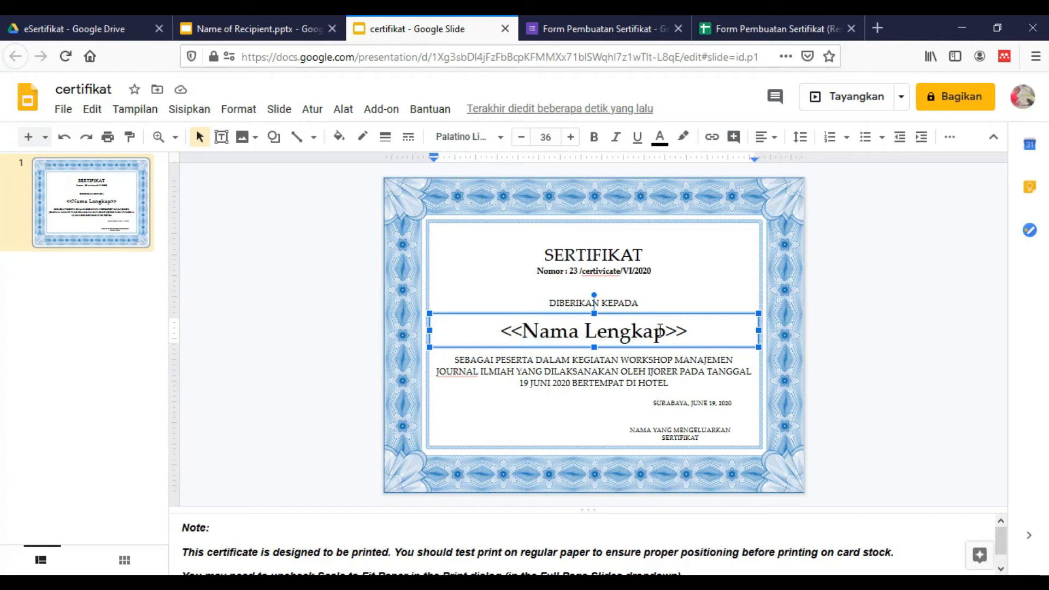
pyautogui.click(776, 28)
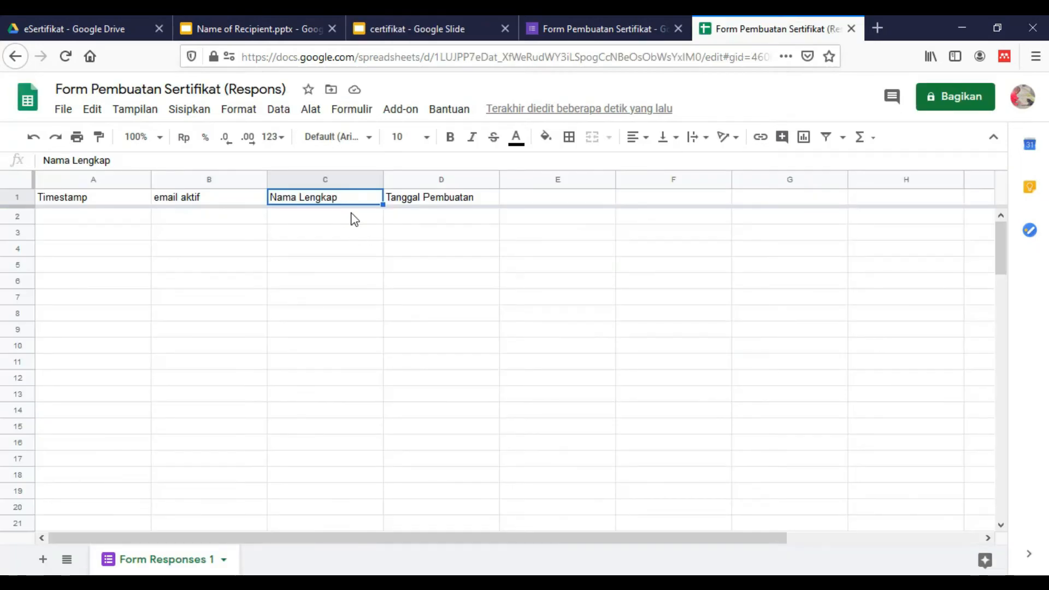
pyautogui.click(417, 24)
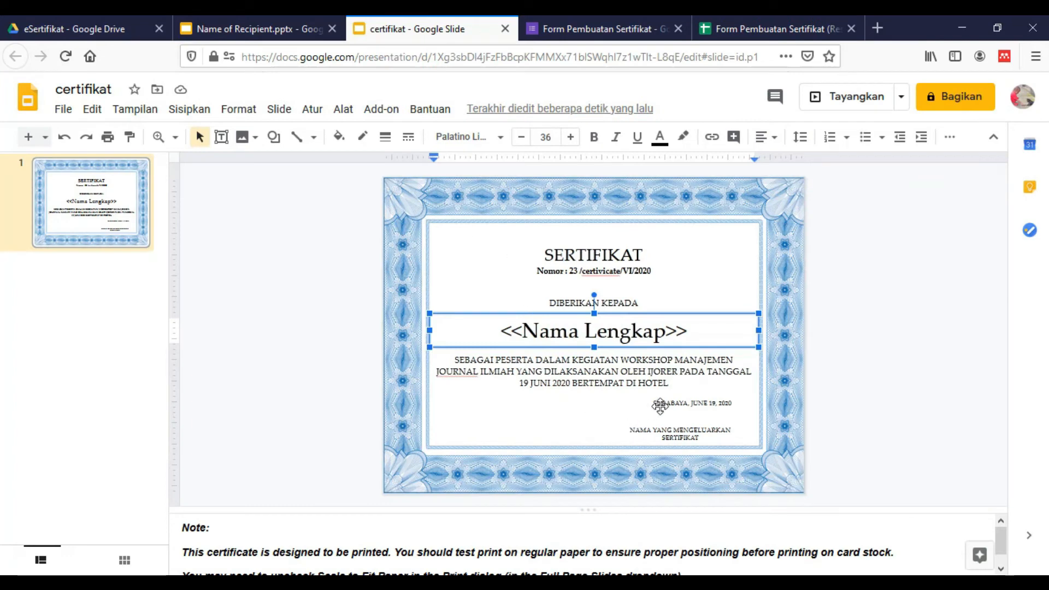
pyautogui.click(792, 16)
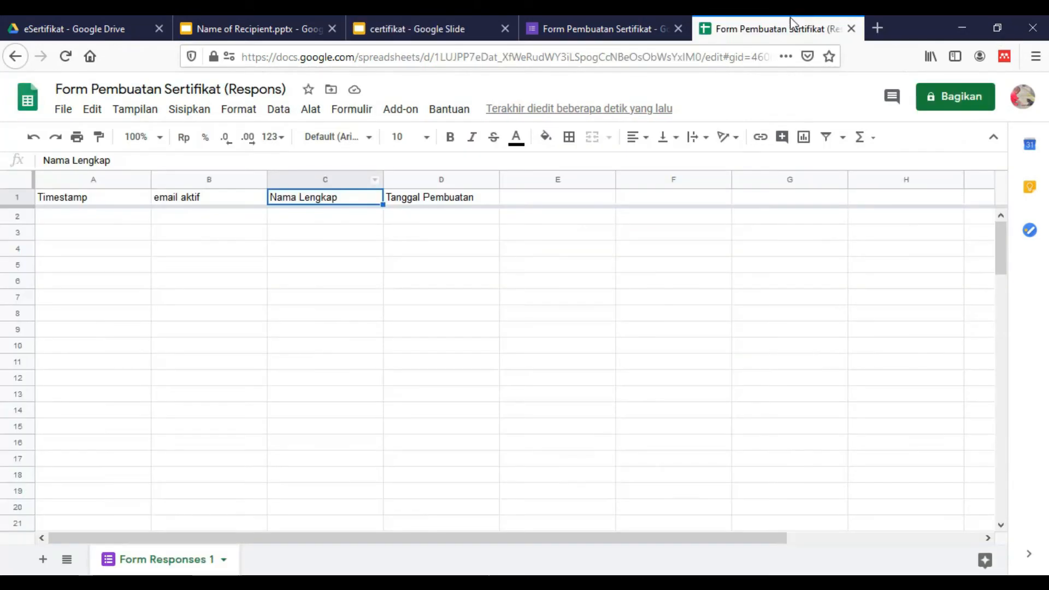
pyautogui.click(424, 218)
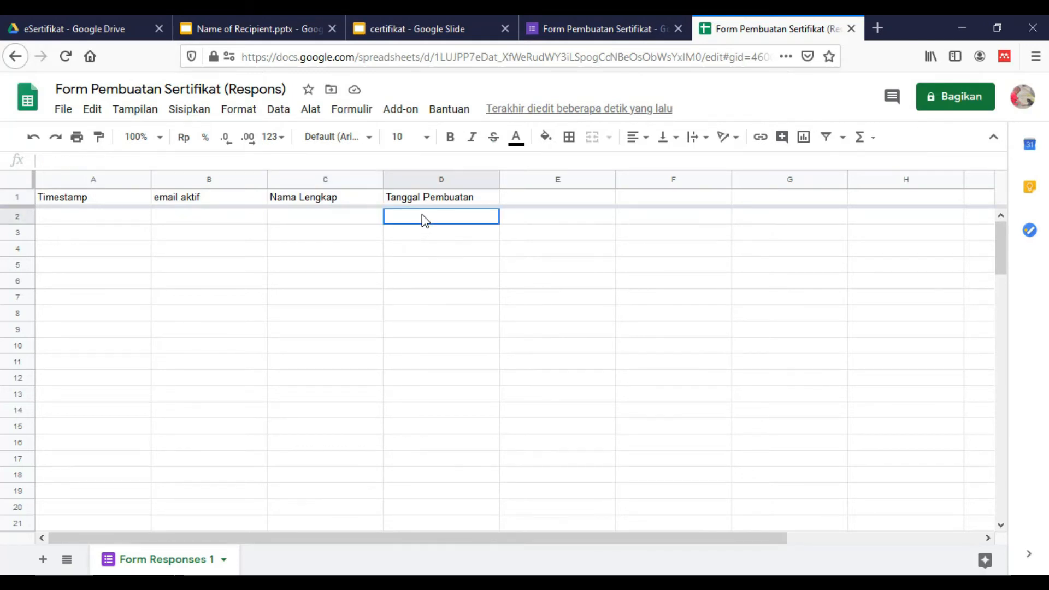
pyautogui.click(564, 18)
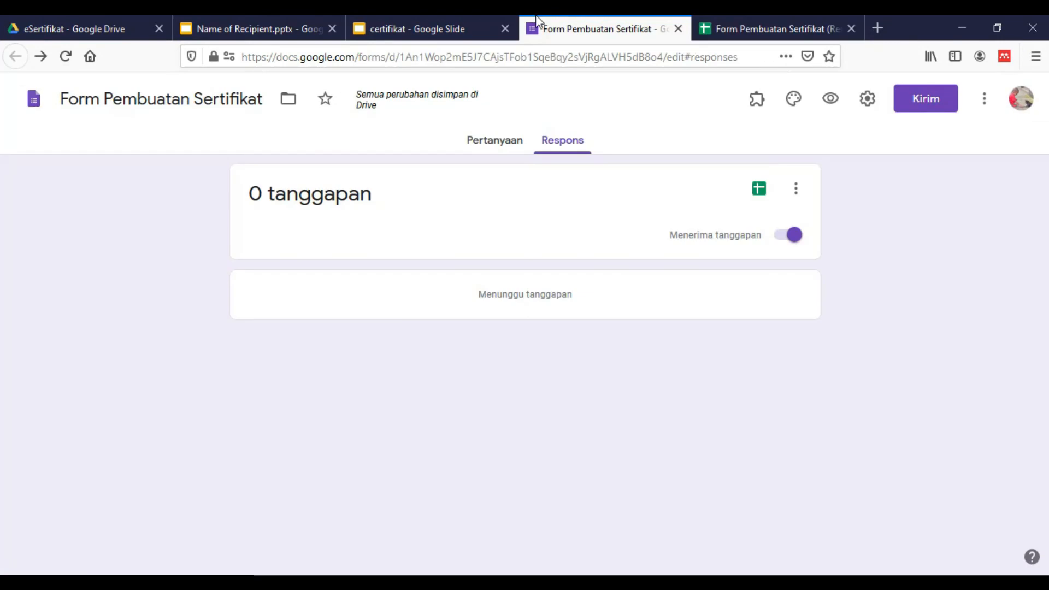
pyautogui.click(394, 25)
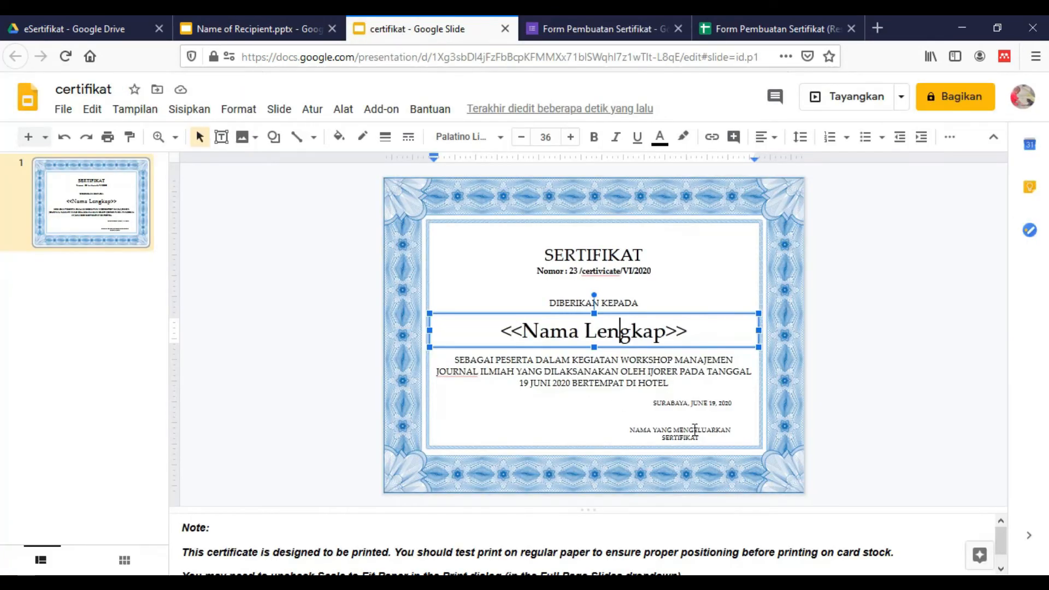
pyautogui.click(680, 406)
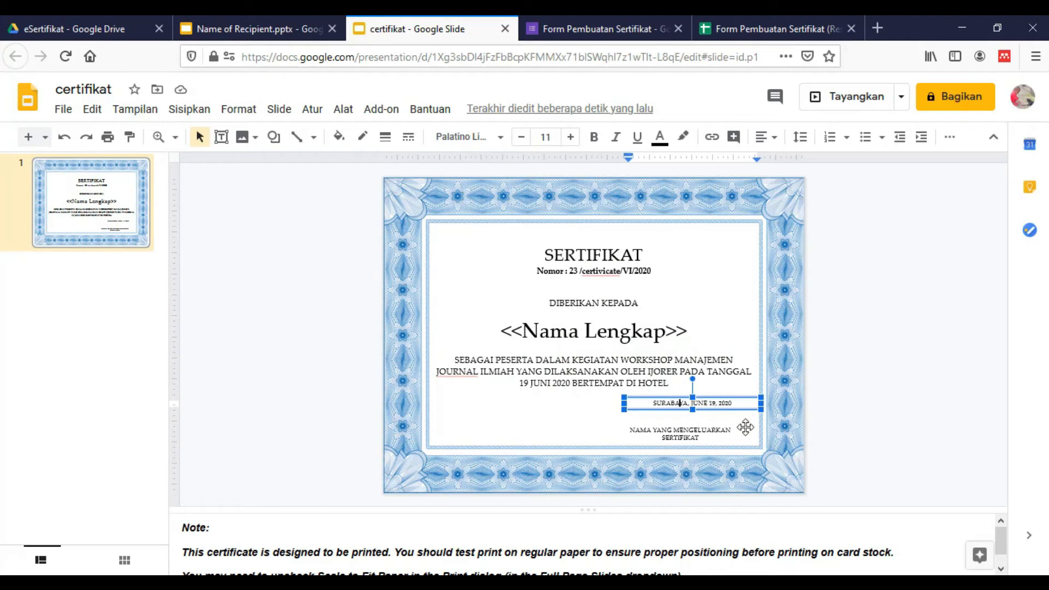
# Replace the date after SURABAYA with the <<Tanggal Pembuatan>> placeholder
pyautogui.press('BackSpace')
pyautogui.press('BackSpace')
pyautogui.press('BackSpace')
pyautogui.press('BackSpace')
pyautogui.press('BackSpace')
pyautogui.press('BackSpace')
pyautogui.press('BackSpace')
pyautogui.press('BackSpace')
pyautogui.press('BackSpace')
pyautogui.press('BackSpace')
pyautogui.press('BackSpace')
pyautogui.press('BackSpace')
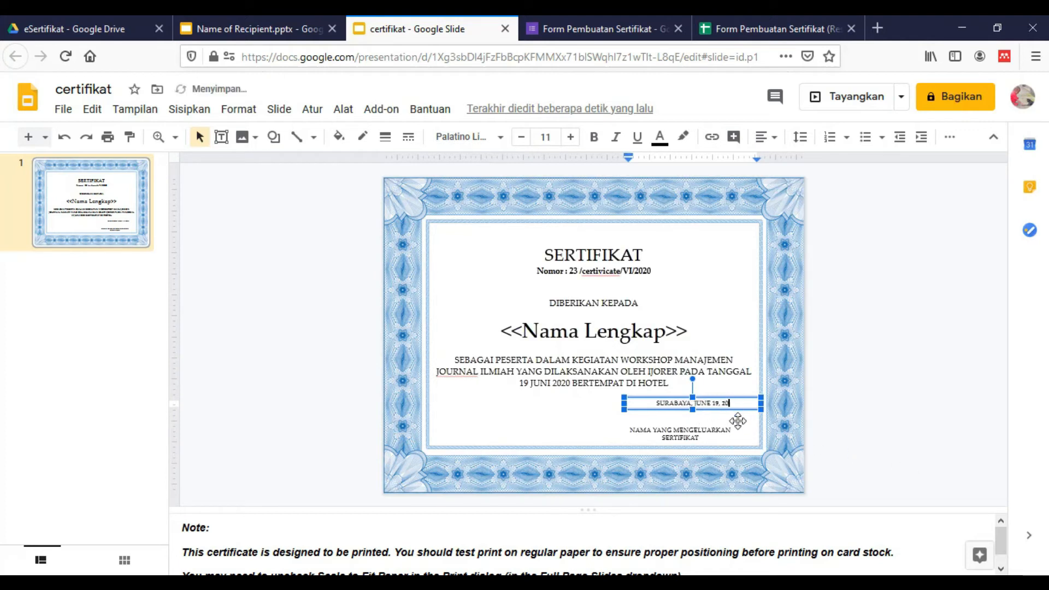
pyautogui.press('BackSpace')
pyautogui.write('<<')
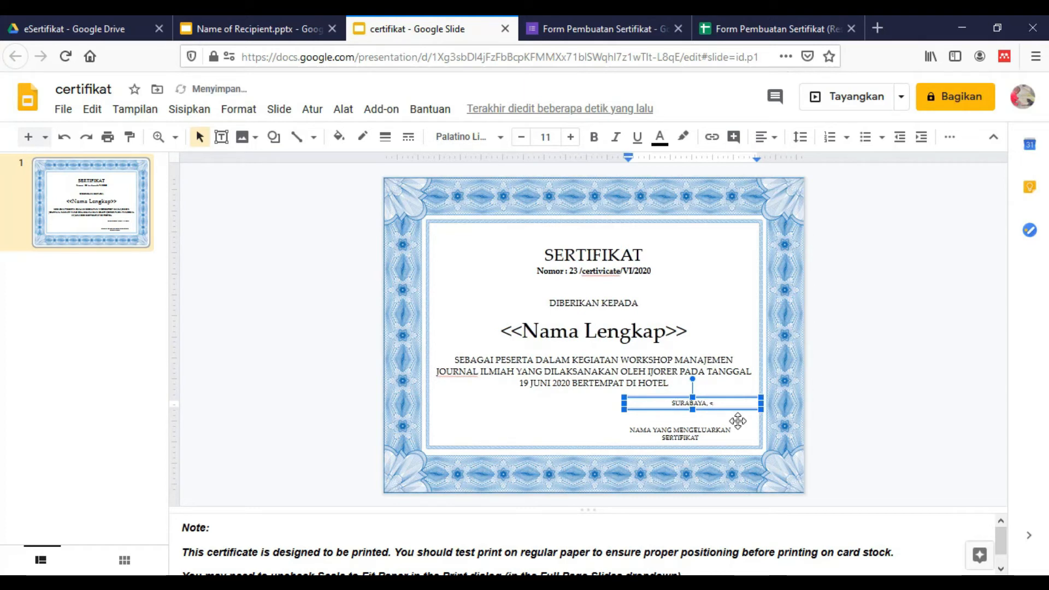
pyautogui.write('<Tanggal')
pyautogui.write('P')
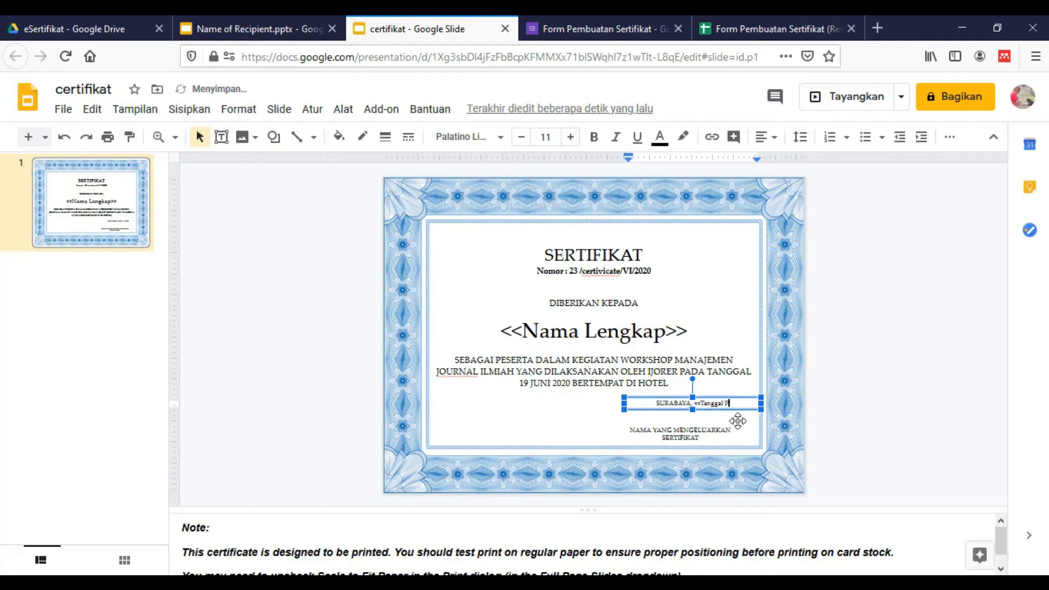
pyautogui.write('embuatan>>')
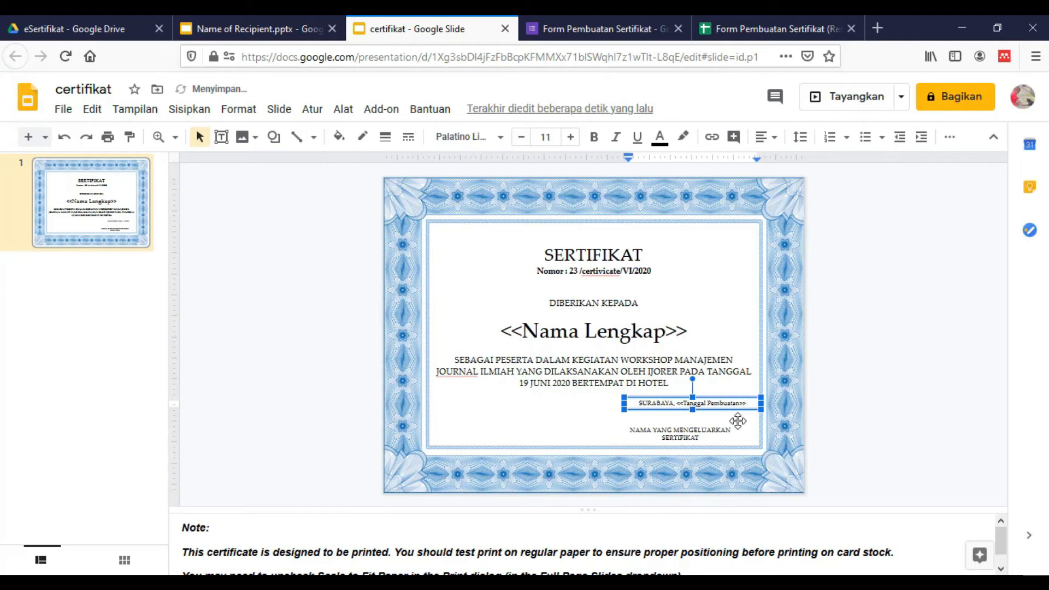
pyautogui.click(816, 399)
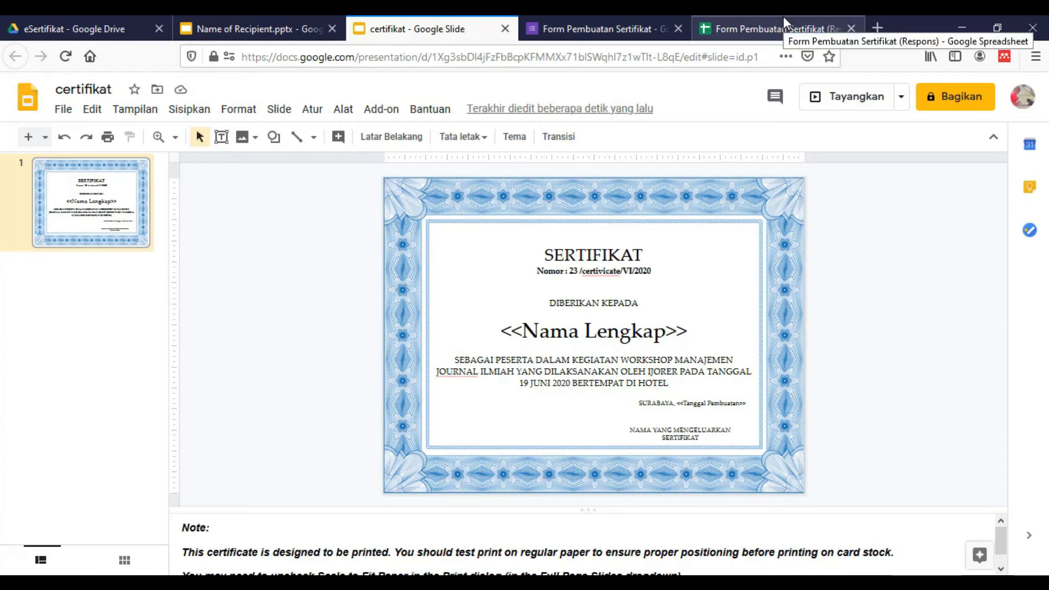
# Launch Autocrat from the add-ons list on the Form Pembuatan Sertifikat (Respons) sheet
pyautogui.click(751, 31)
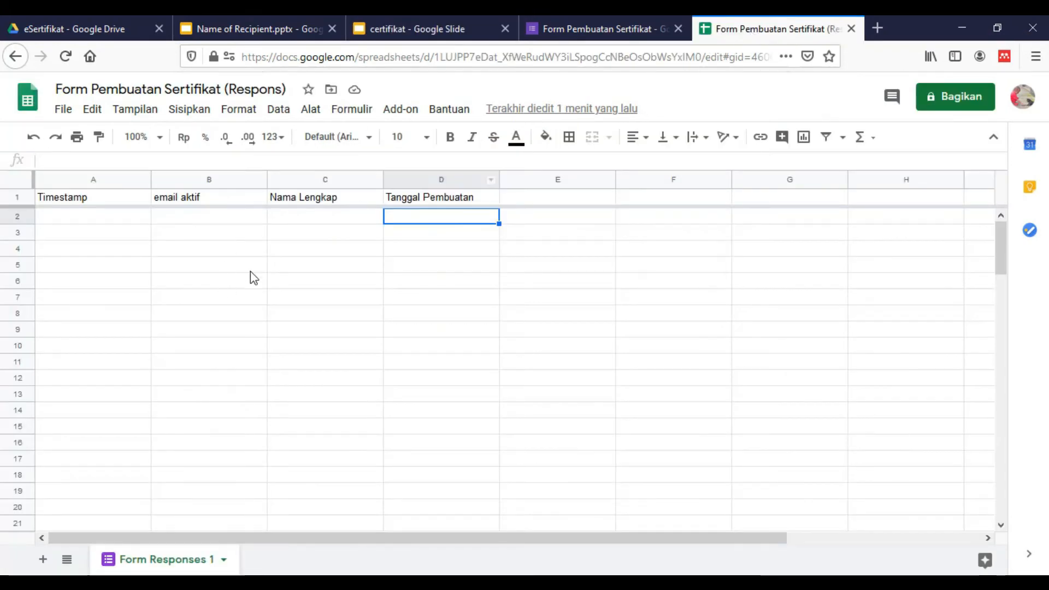
pyautogui.click(306, 218)
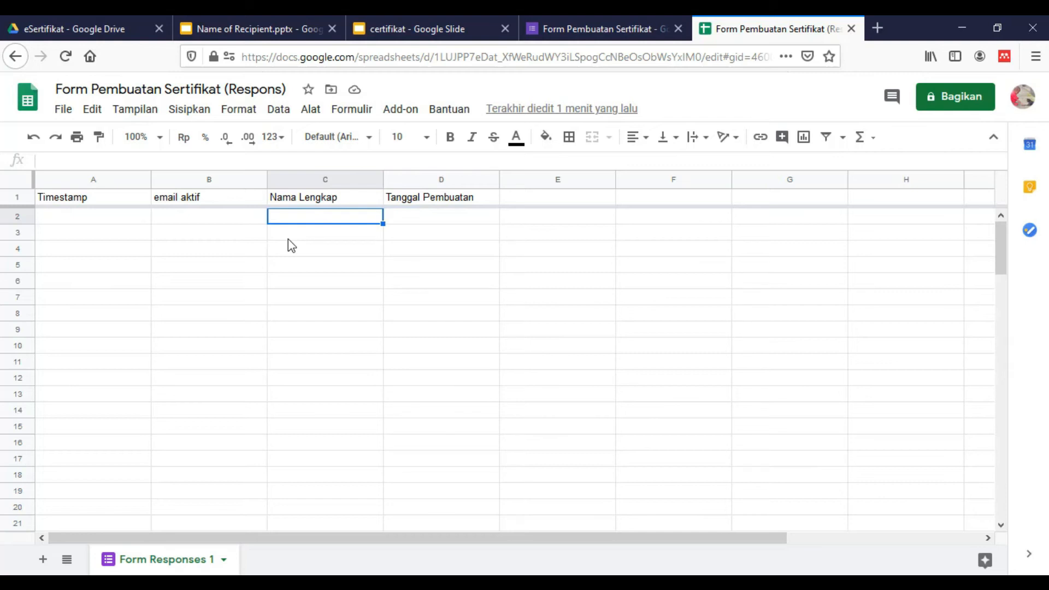
pyautogui.click(413, 120)
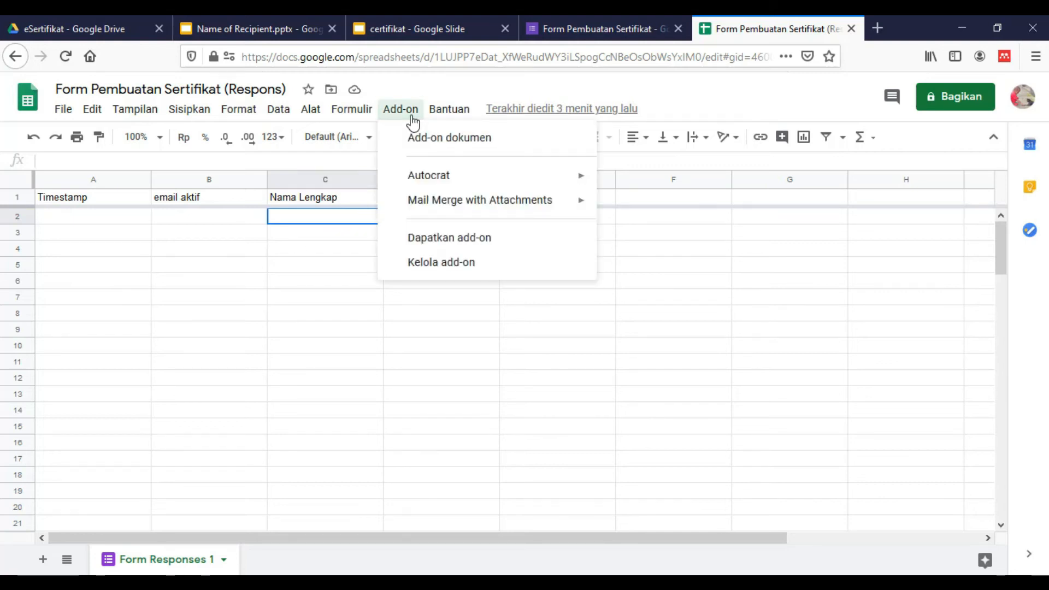
pyautogui.moveTo(485, 182)
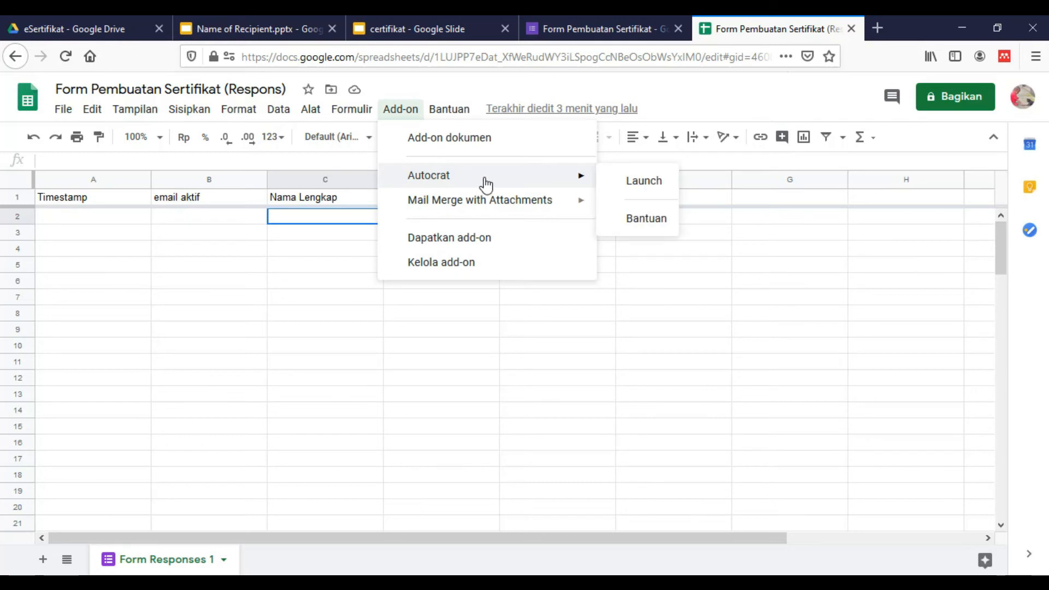
pyautogui.click(629, 185)
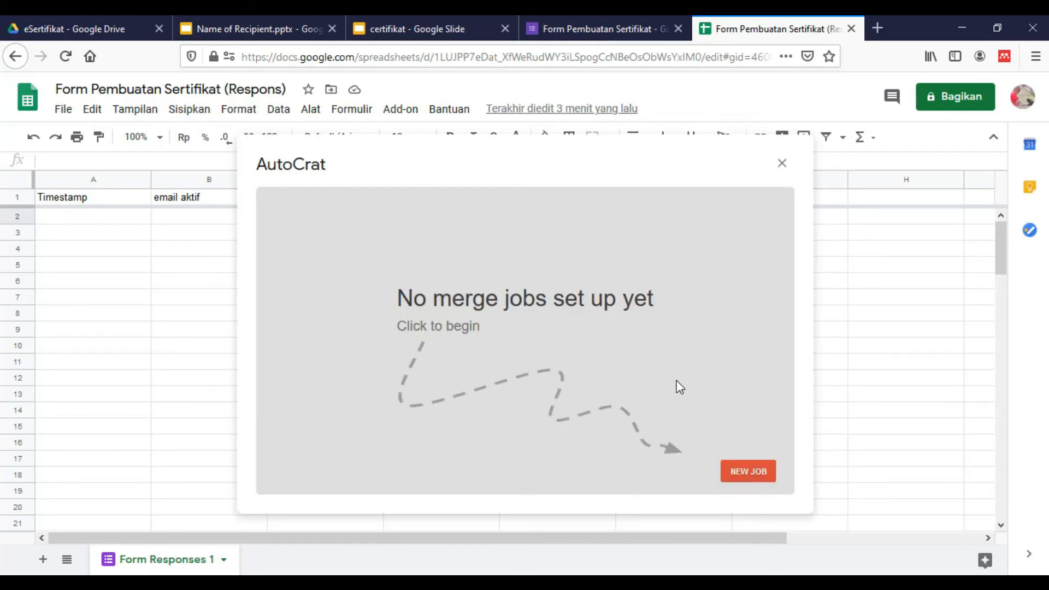
# Create a new Autocrat merge job and name it Sertifikat Workshop
pyautogui.click(737, 474)
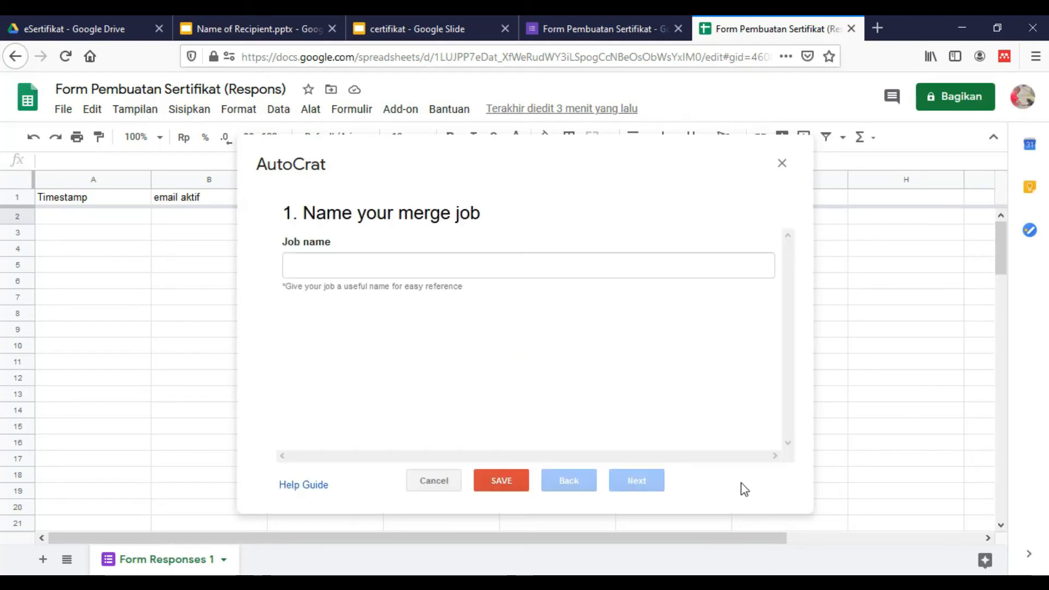
pyautogui.click(458, 272)
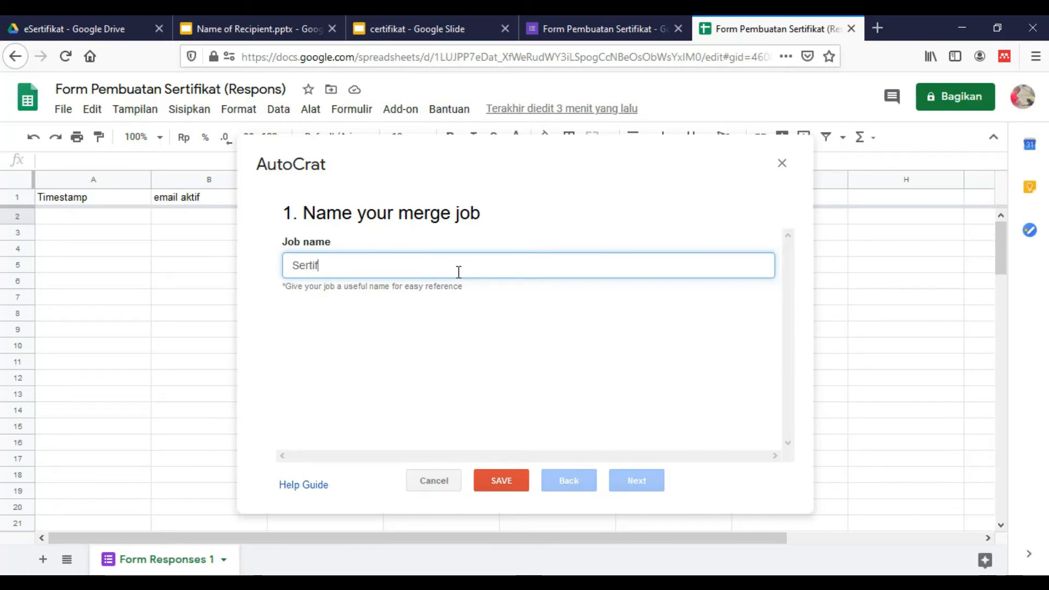
pyautogui.write('ikat')
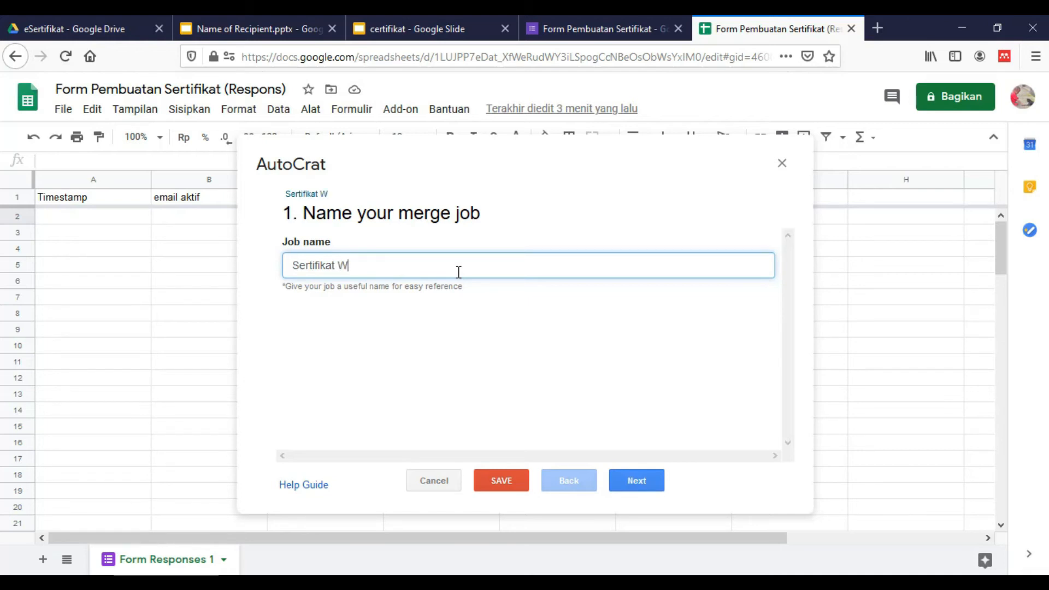
pyautogui.write(' Workshop')
# Choose the certifikat Google Slides file from Drive as the job's template
pyautogui.click(648, 486)
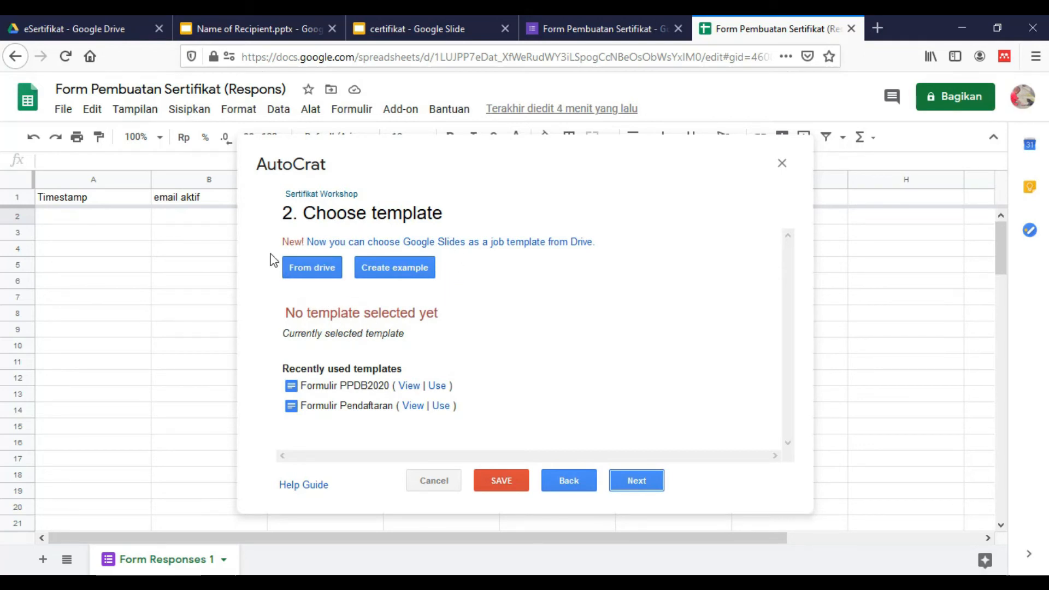
pyautogui.click(401, 20)
pyautogui.click(769, 19)
pyautogui.click(313, 268)
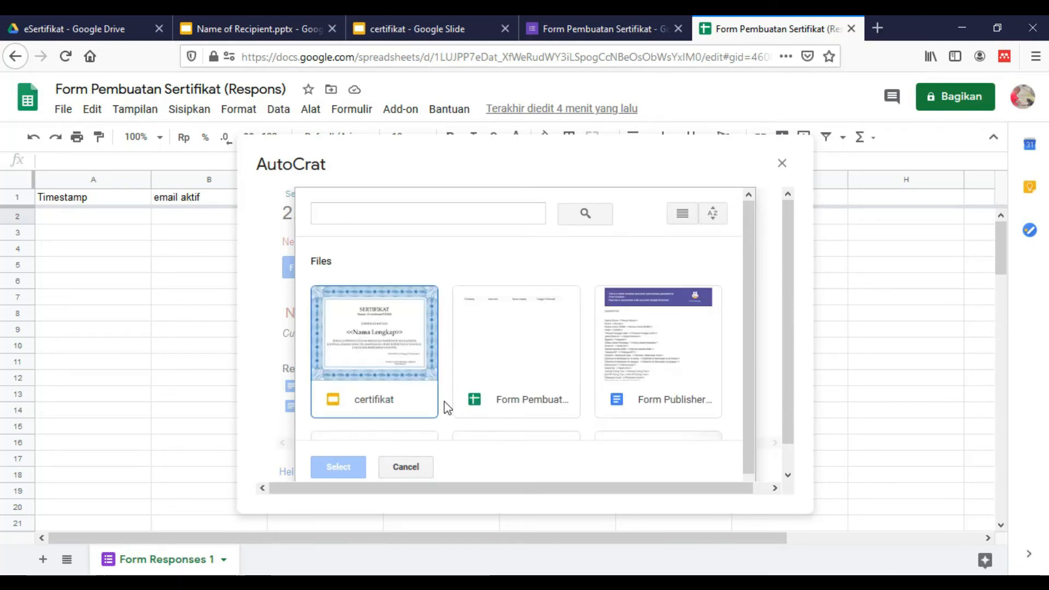
pyautogui.scroll(-2, 425, 383)
pyautogui.scroll(2, 409, 347)
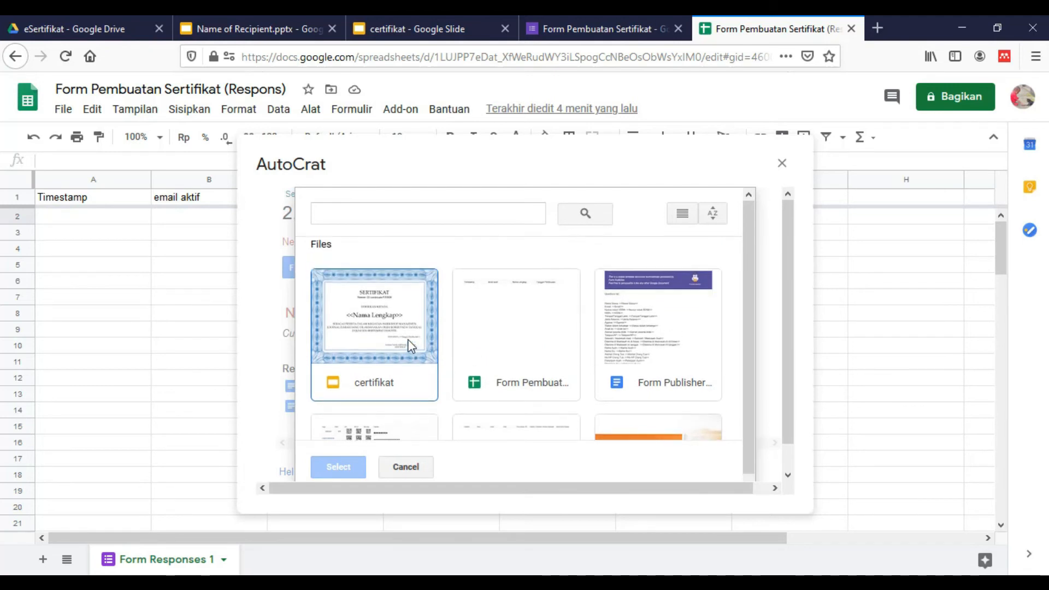
pyautogui.click(379, 327)
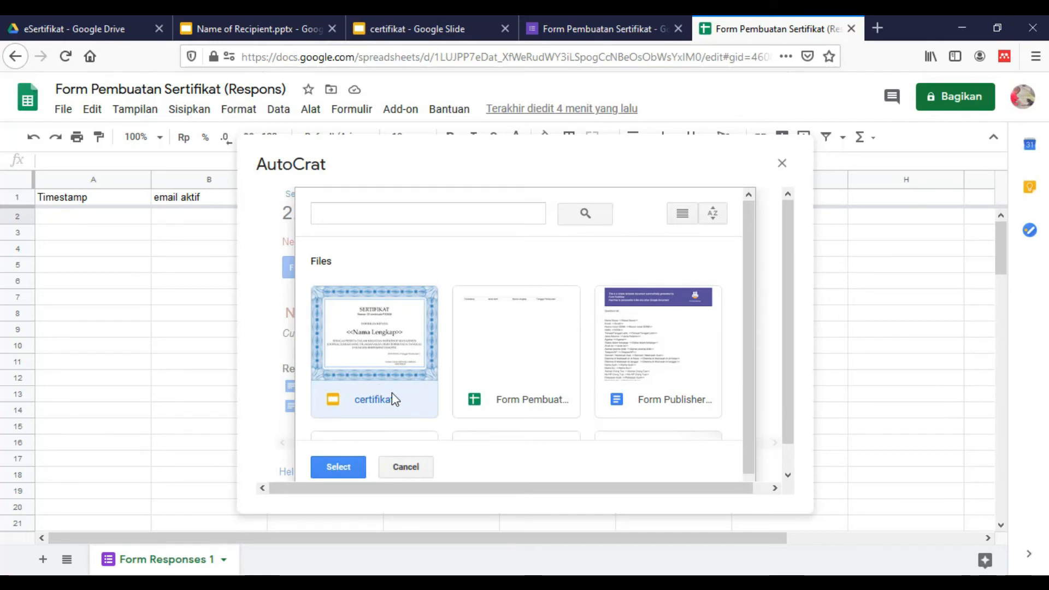
pyautogui.click(336, 472)
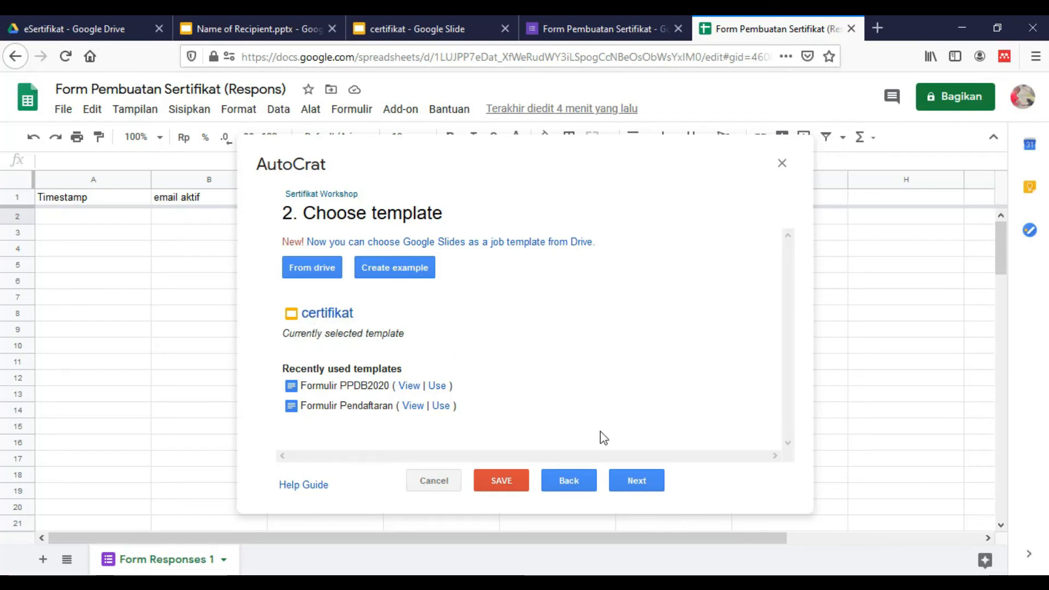
# Map the <<Nama Lengkap>> and <<Tanggal Pembuatan>> tags to their same-named response columns
pyautogui.click(639, 483)
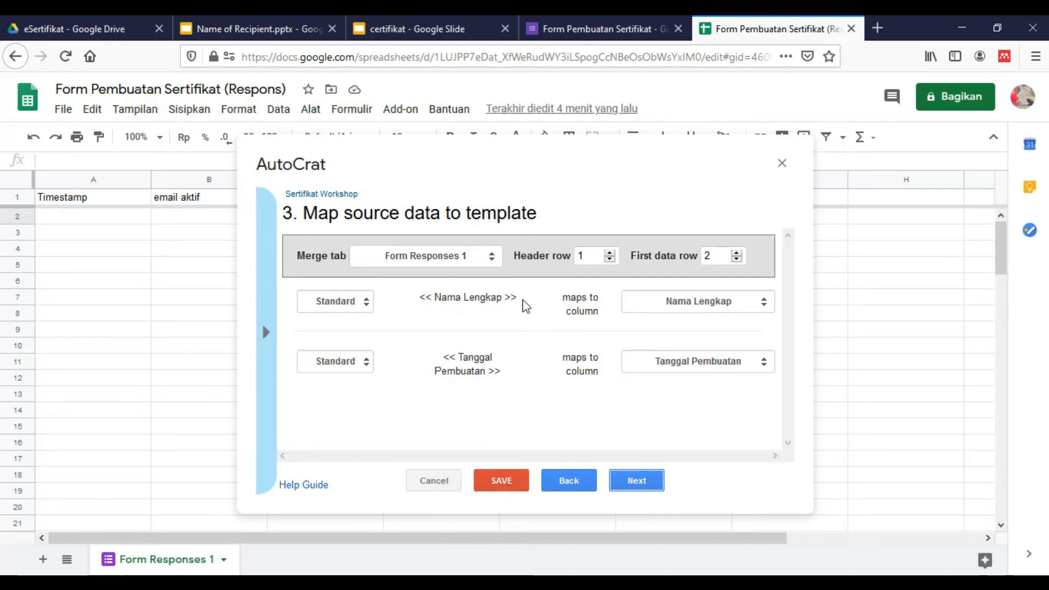
pyautogui.click(686, 303)
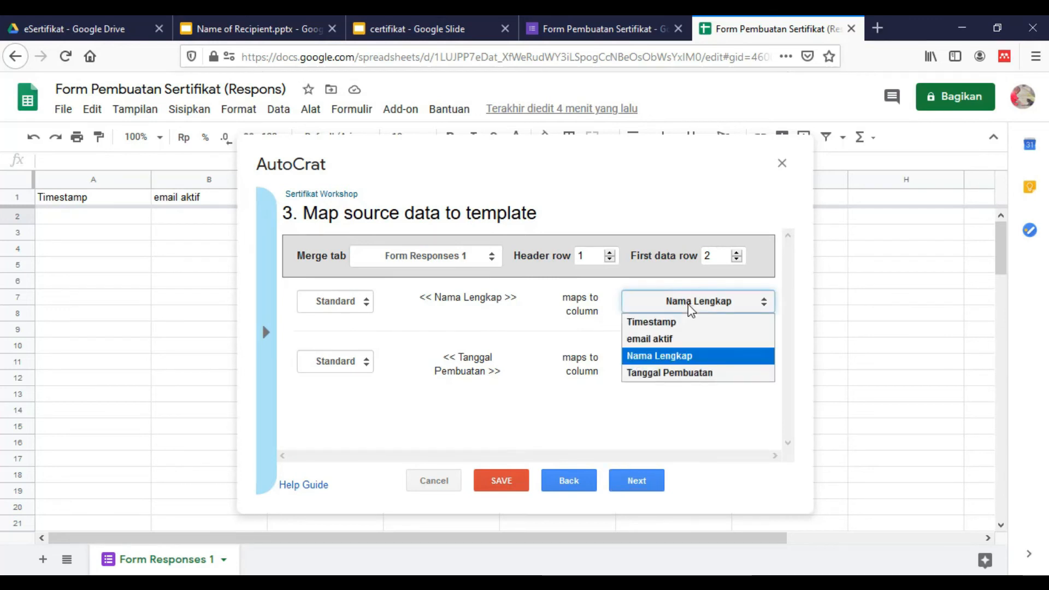
pyautogui.click(665, 360)
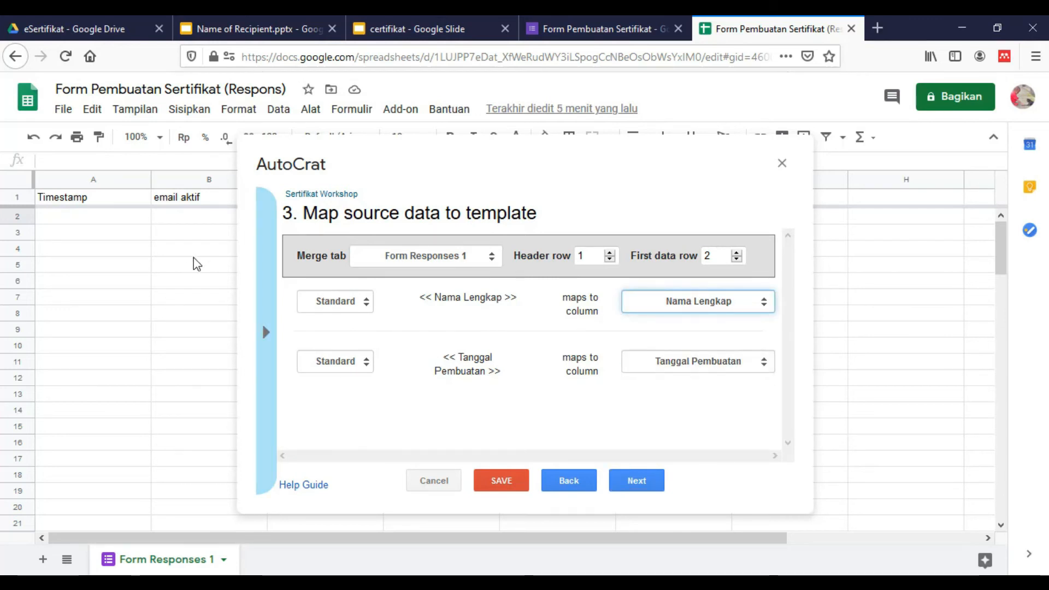
pyautogui.click(742, 302)
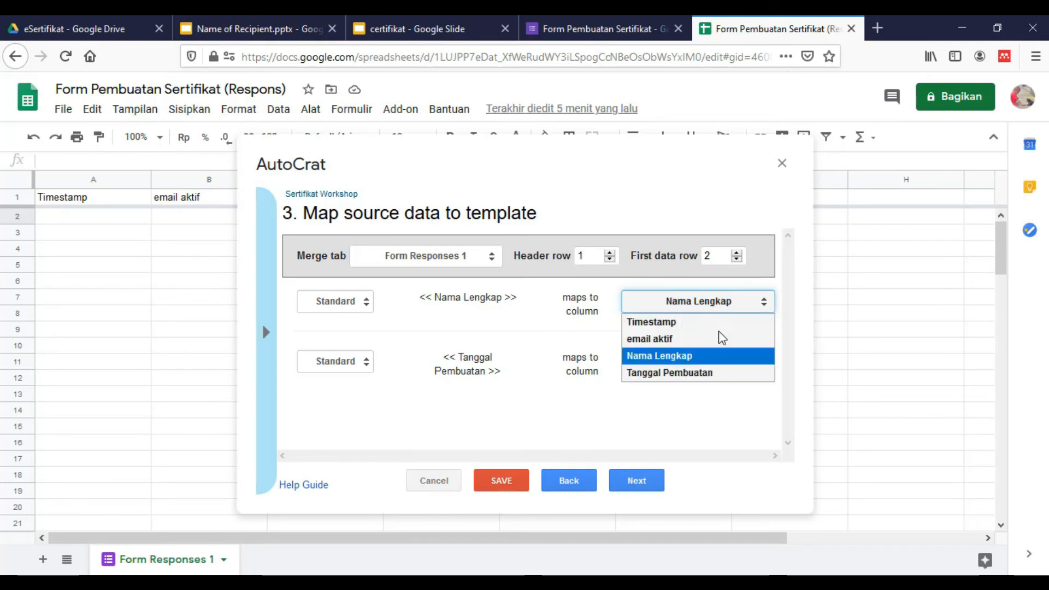
pyautogui.click(687, 360)
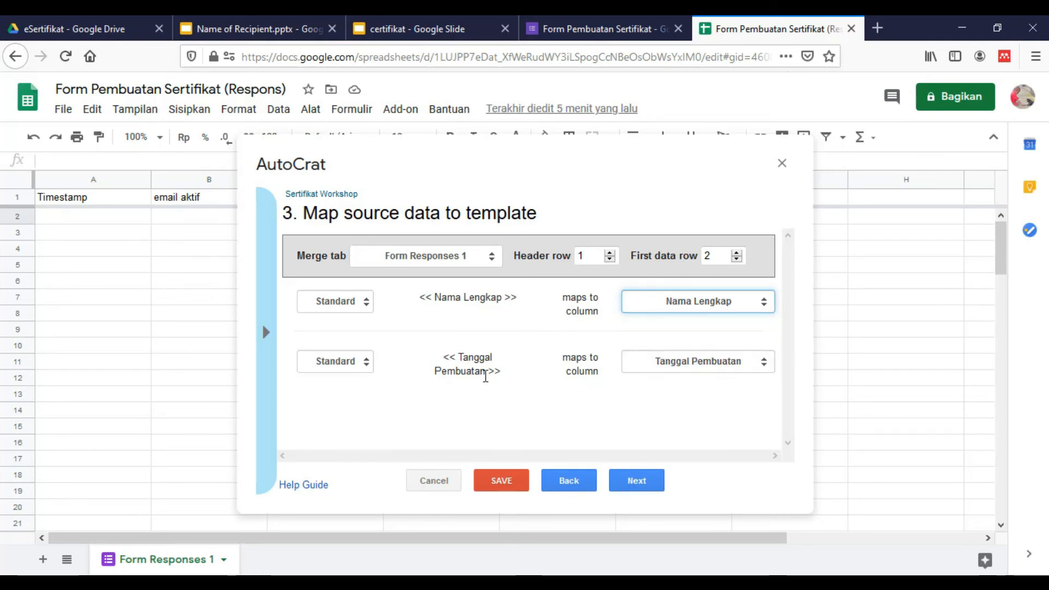
pyautogui.click(657, 365)
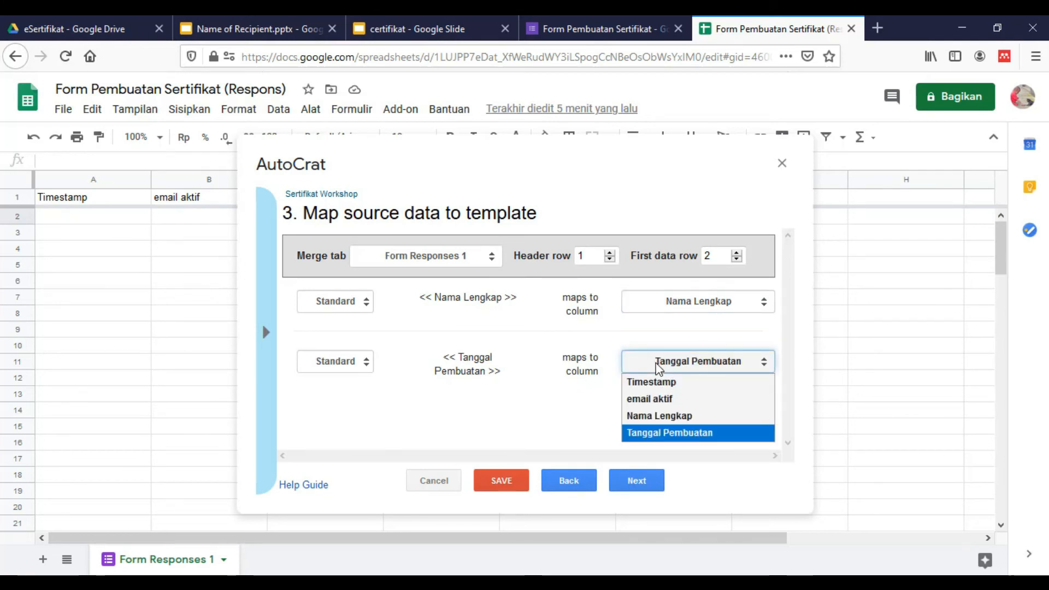
pyautogui.click(668, 436)
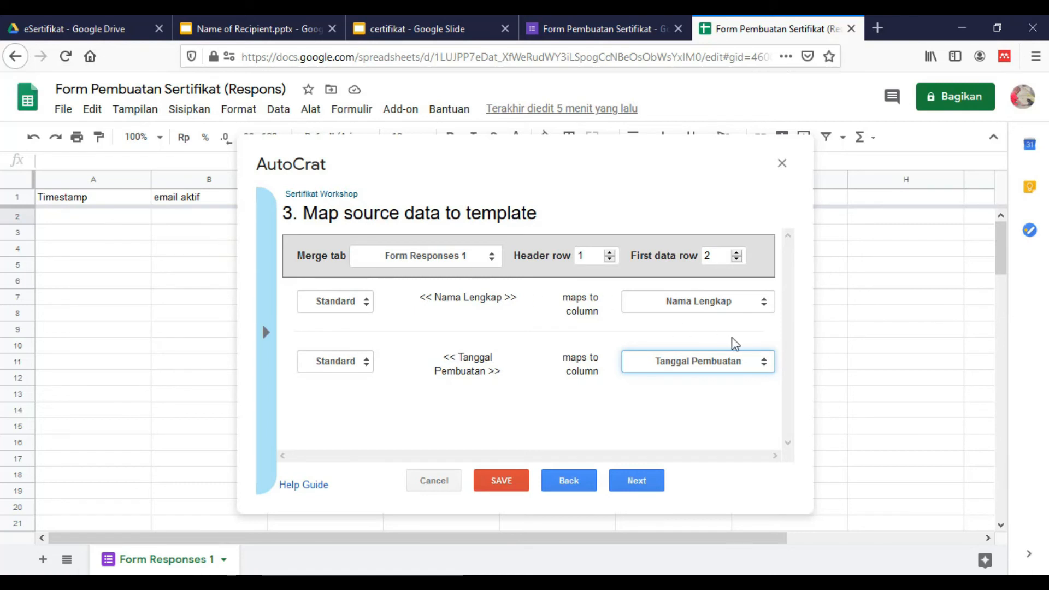
# Set the output file name to Sertifikat <<Nama Lengkap>> and the file type to PDF
pyautogui.click(636, 481)
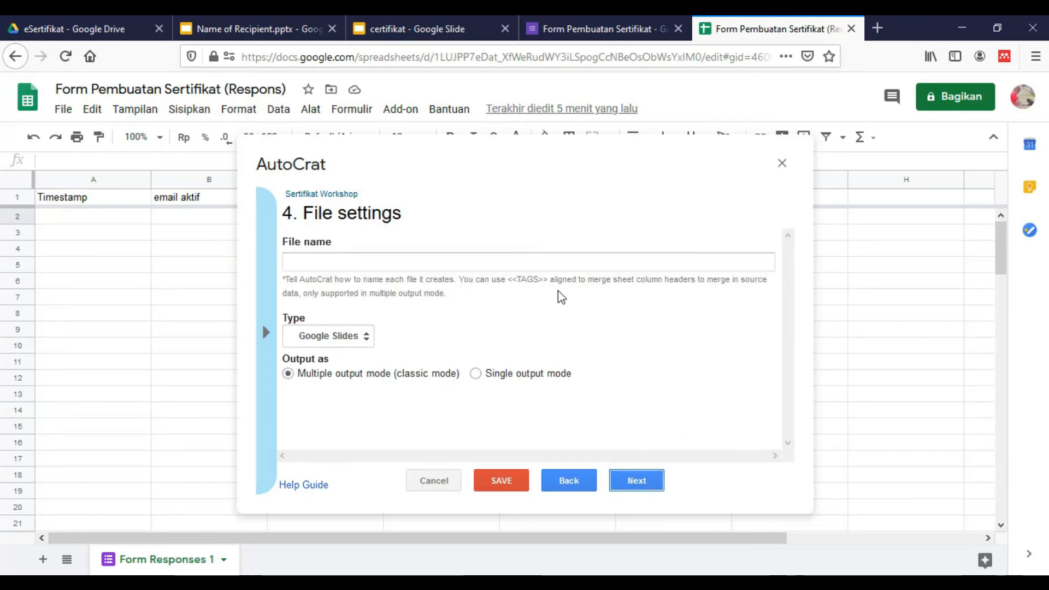
pyautogui.click(543, 261)
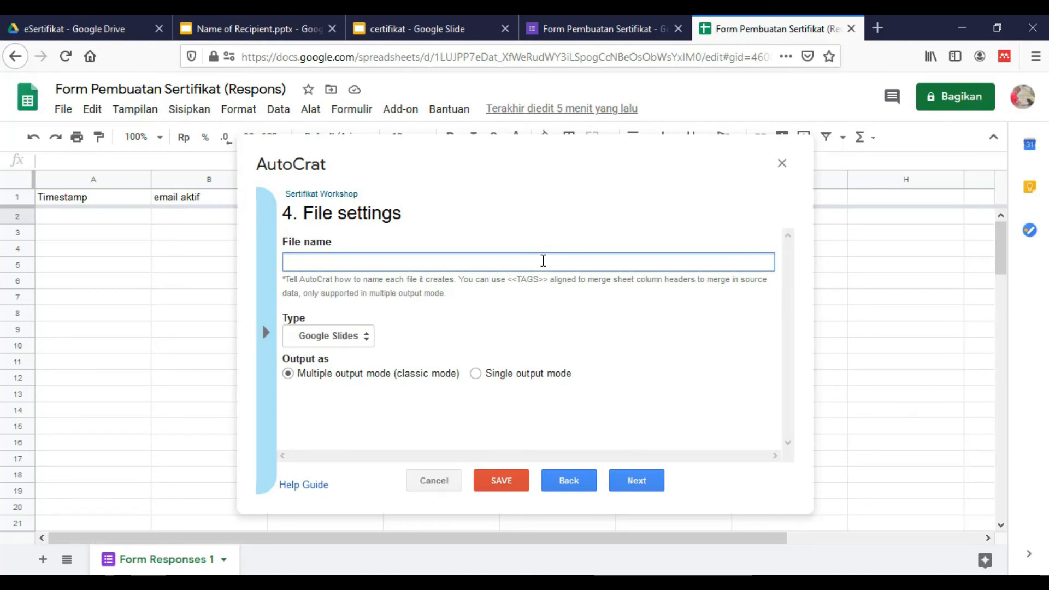
pyautogui.write('Sertifikat')
pyautogui.write('<')
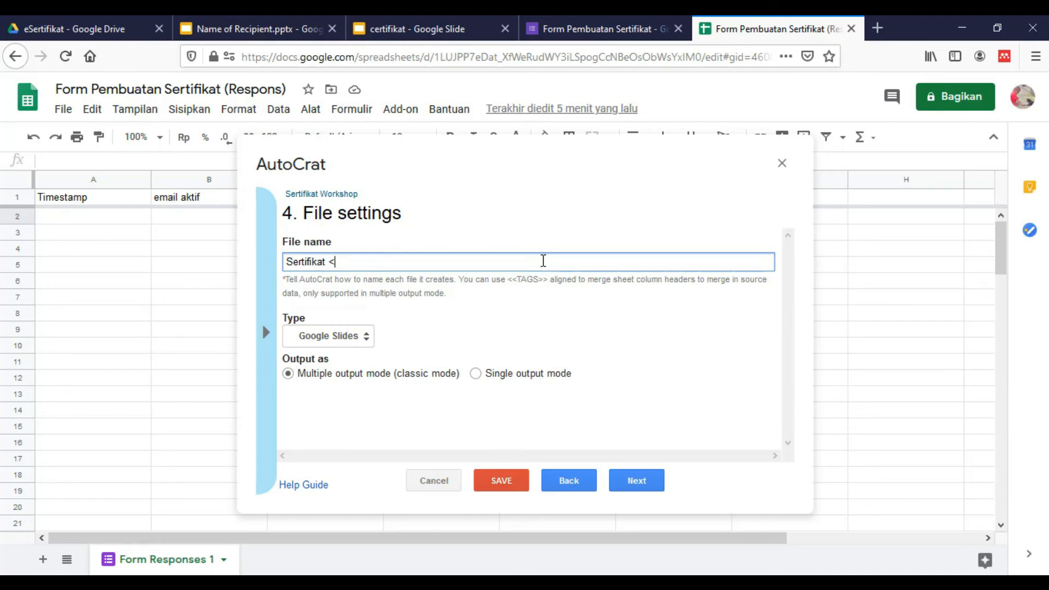
pyautogui.write('<')
pyautogui.click(577, 214)
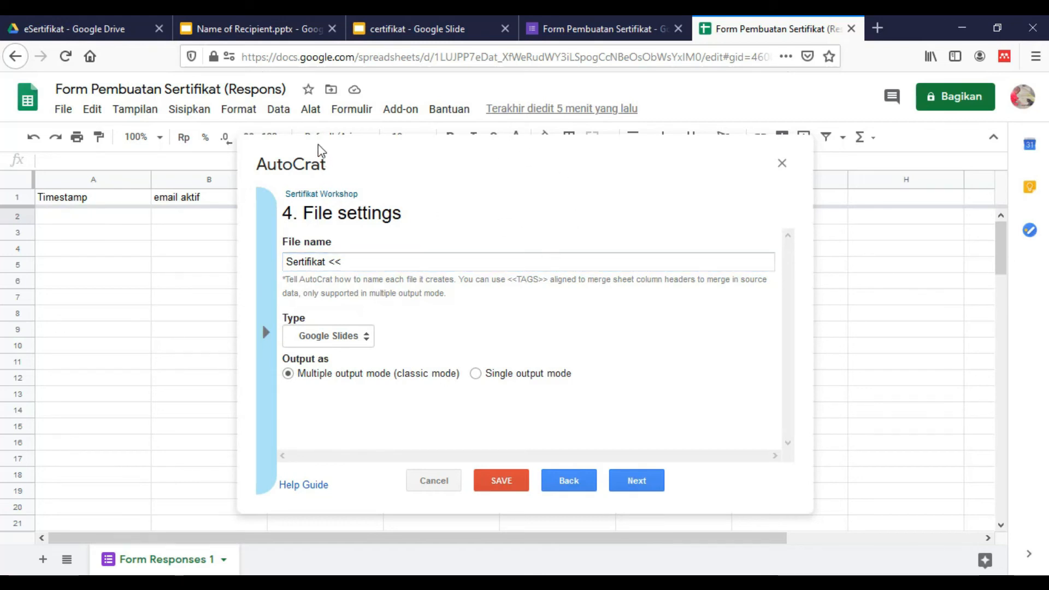
pyautogui.click(357, 257)
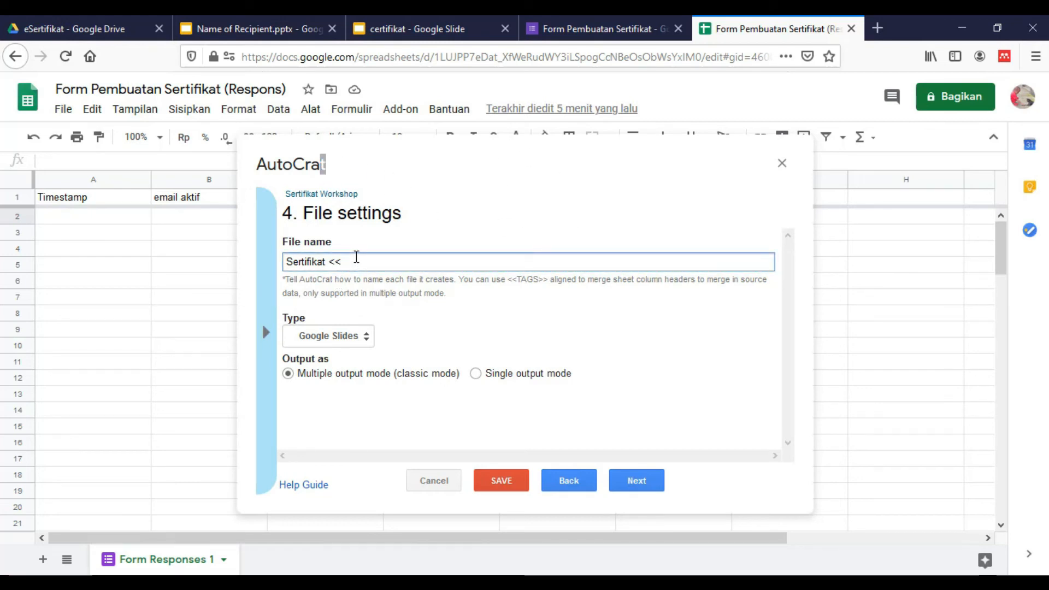
pyautogui.write('Len')
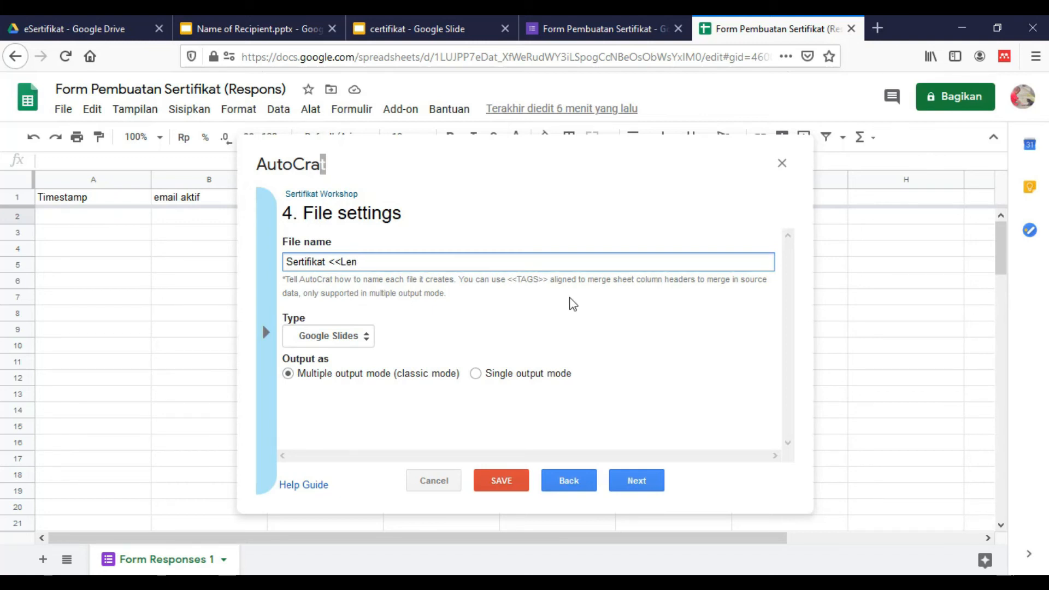
pyautogui.press('BackSpace')
pyautogui.press('BackSpace')
pyautogui.press('BackSpace')
pyautogui.write('Nama')
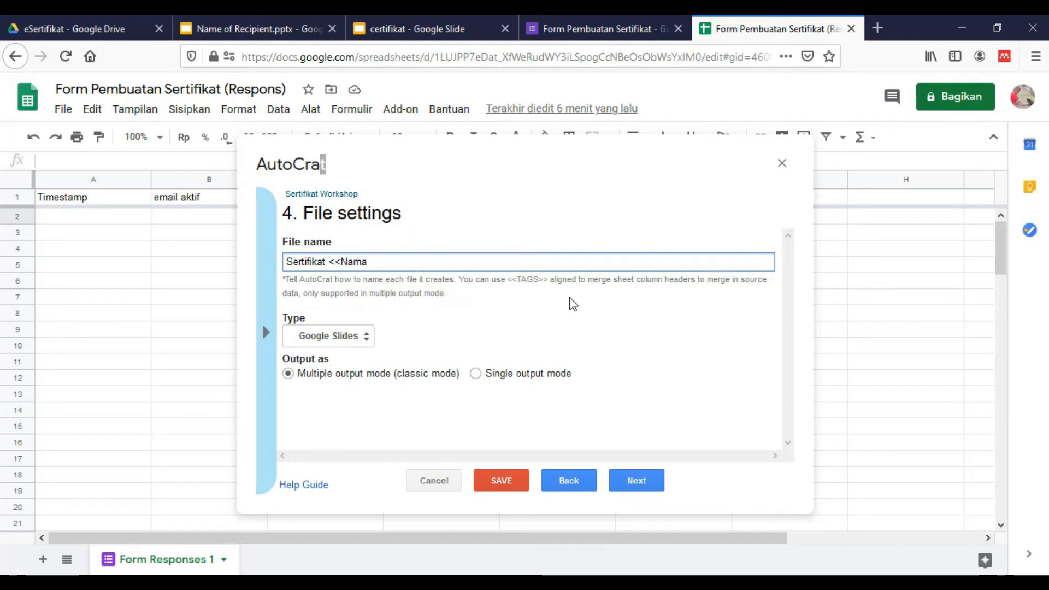
pyautogui.write(' Lengkap>')
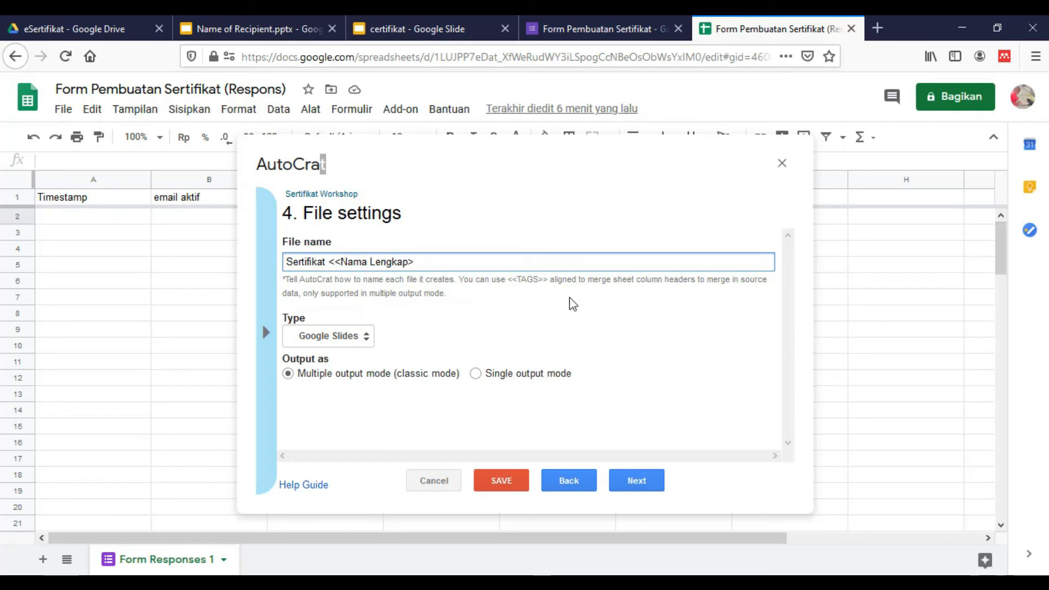
pyautogui.write('>')
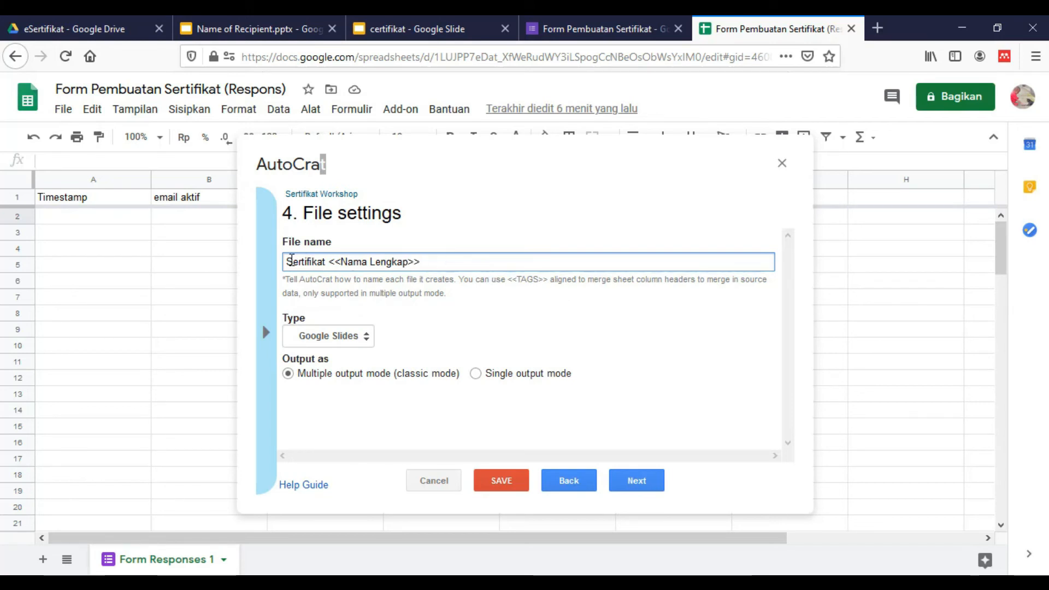
pyautogui.moveTo(339, 263); pyautogui.dragTo(411, 266)
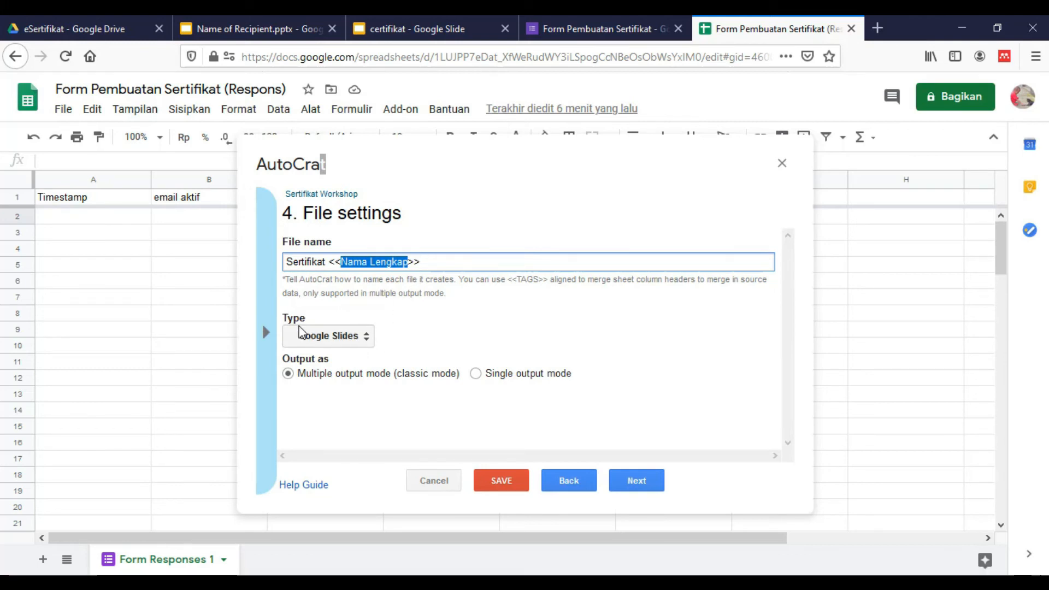
pyautogui.click(342, 343)
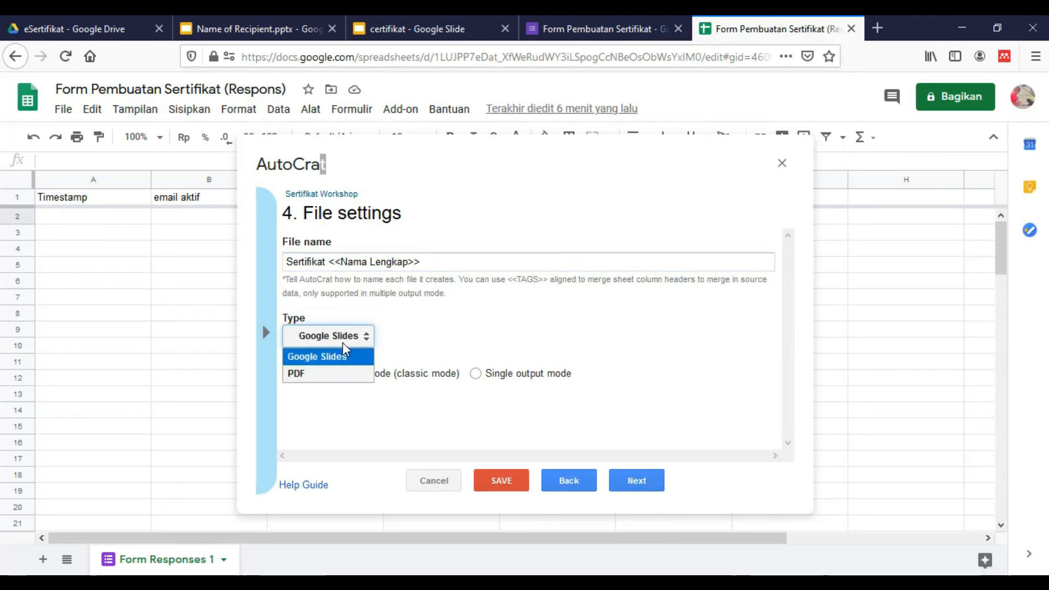
pyautogui.click(313, 373)
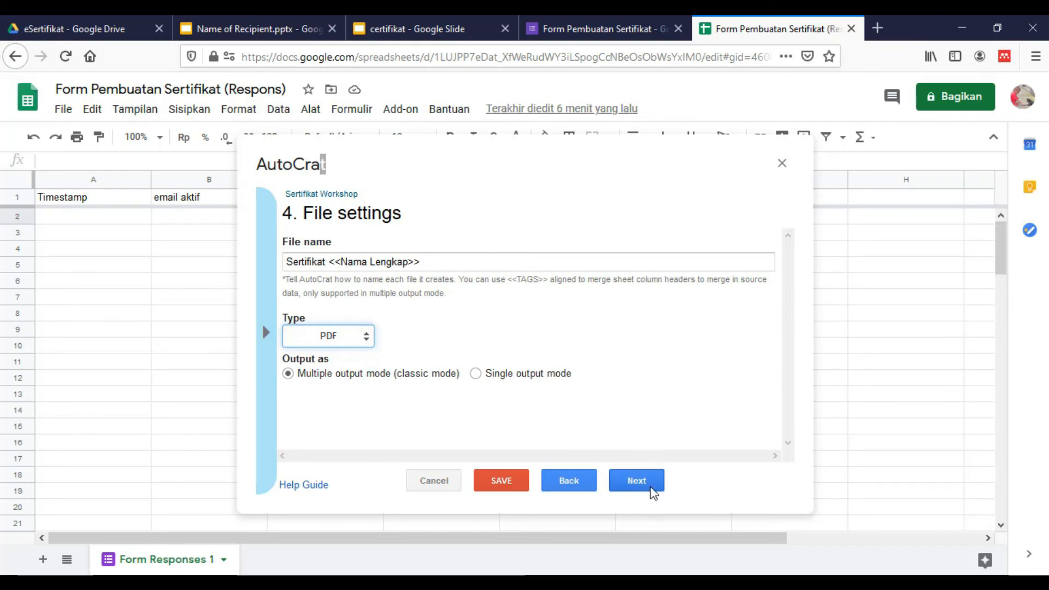
# Keep eSertifikat as the destination folder and skip the folder reference and merge condition
pyautogui.click(636, 481)
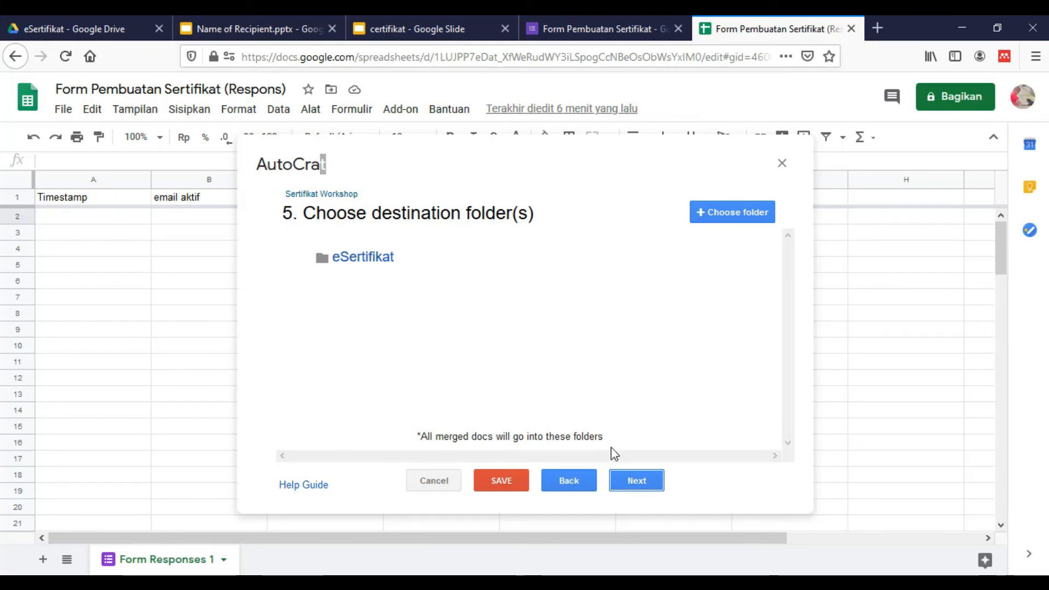
pyautogui.click(638, 482)
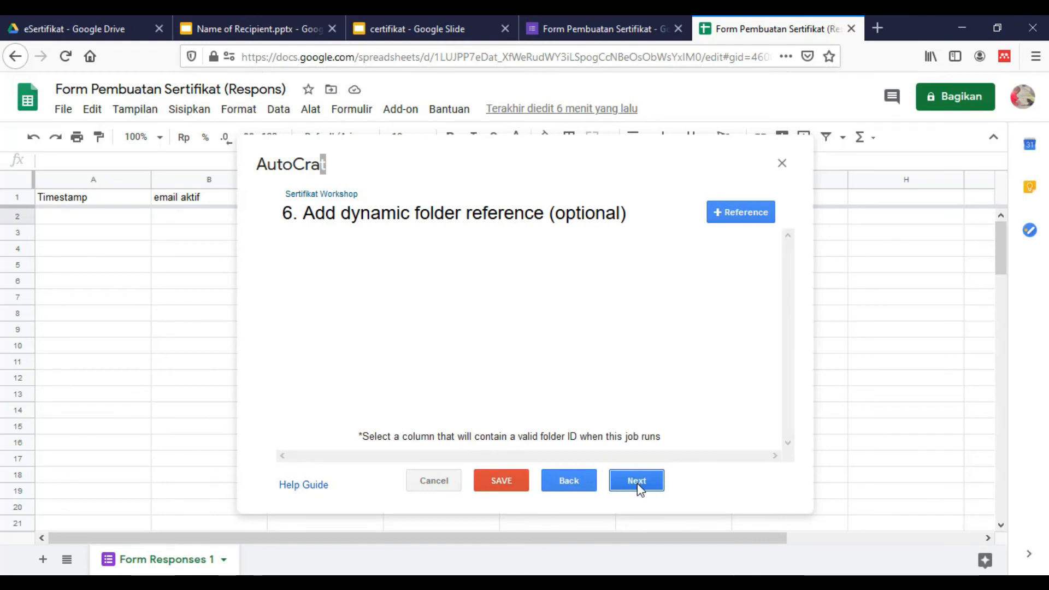
pyautogui.click(637, 482)
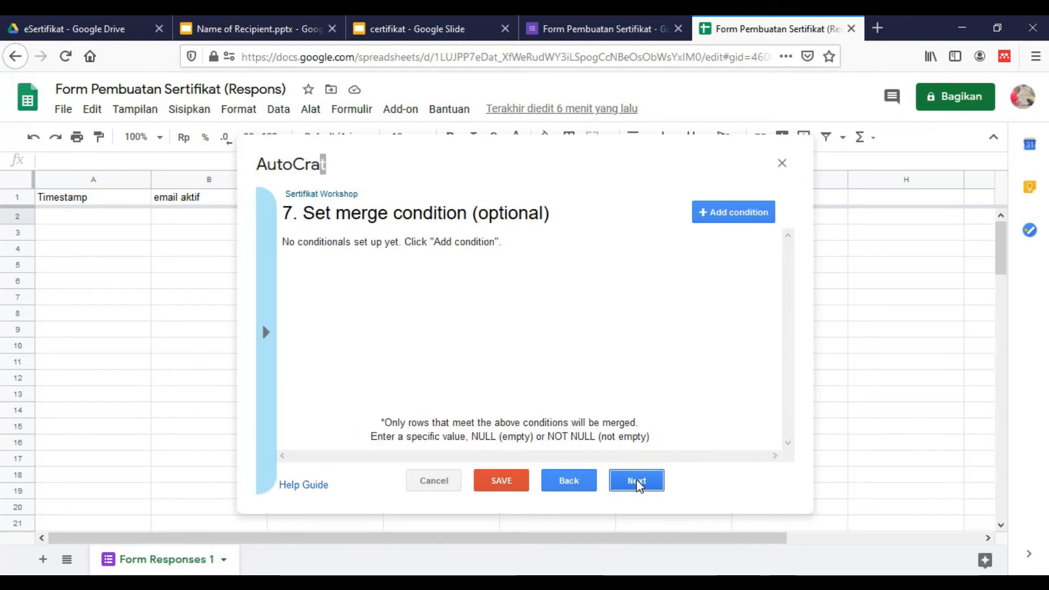
pyautogui.click(638, 483)
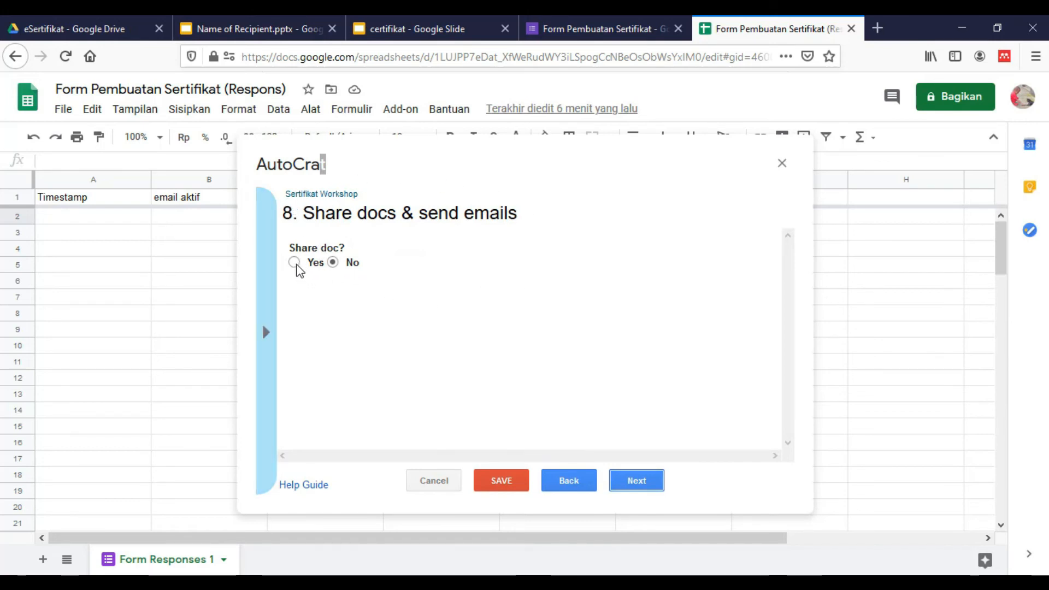
# Turn on sharing of generated certificates, allowing re-sharing and sending from the normal address
pyautogui.click(295, 263)
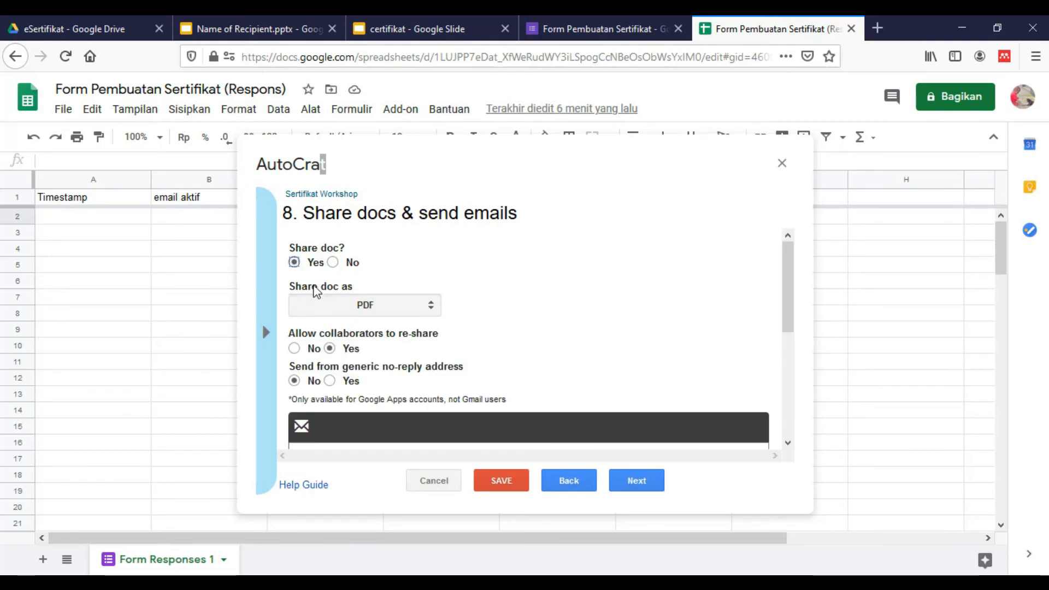
pyautogui.click(336, 305)
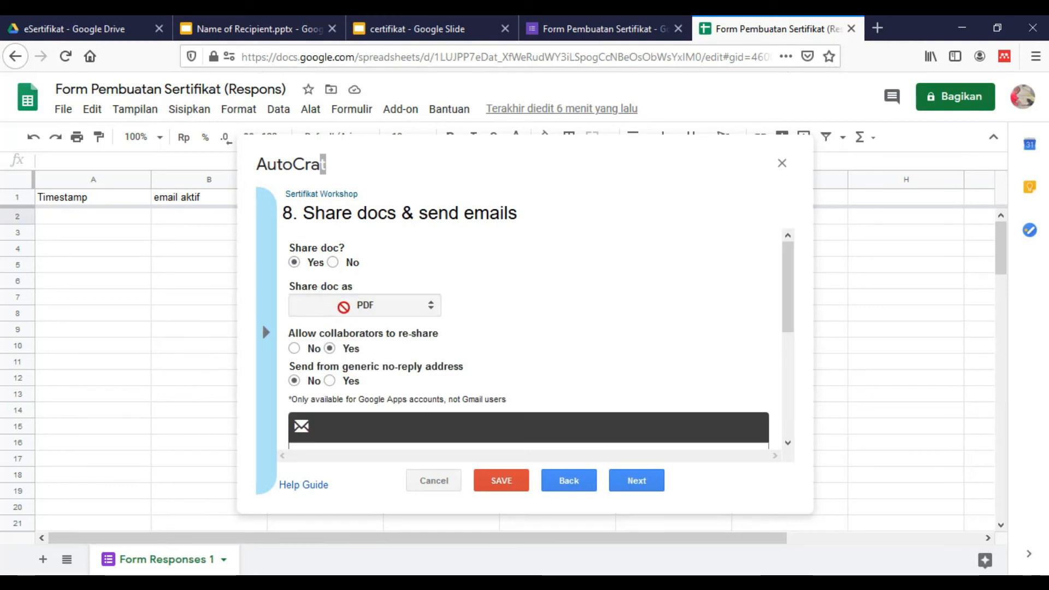
pyautogui.scroll(-2, 373, 306)
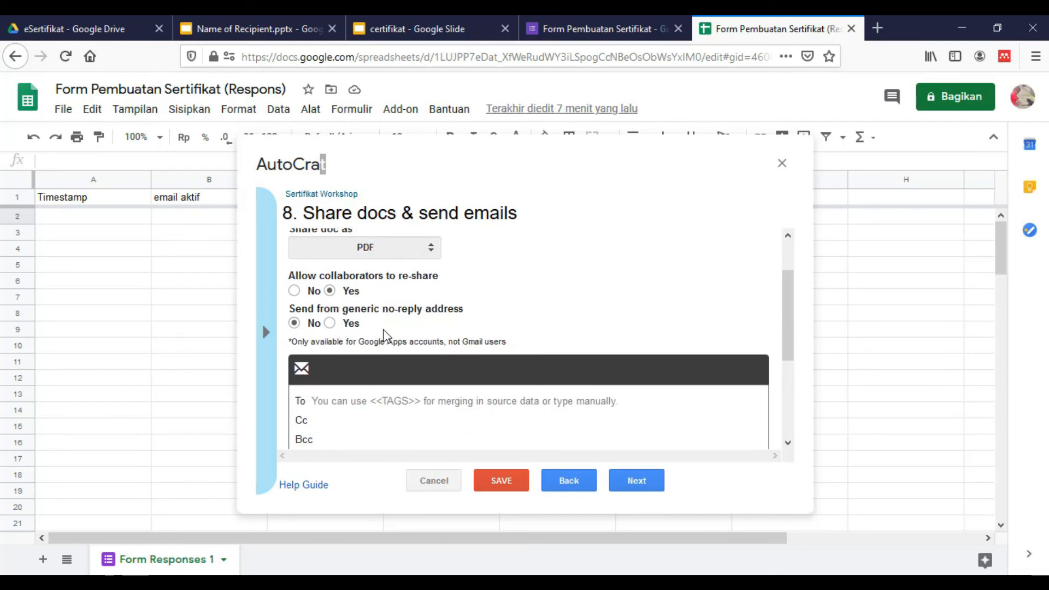
pyautogui.click(333, 289)
pyautogui.click(295, 323)
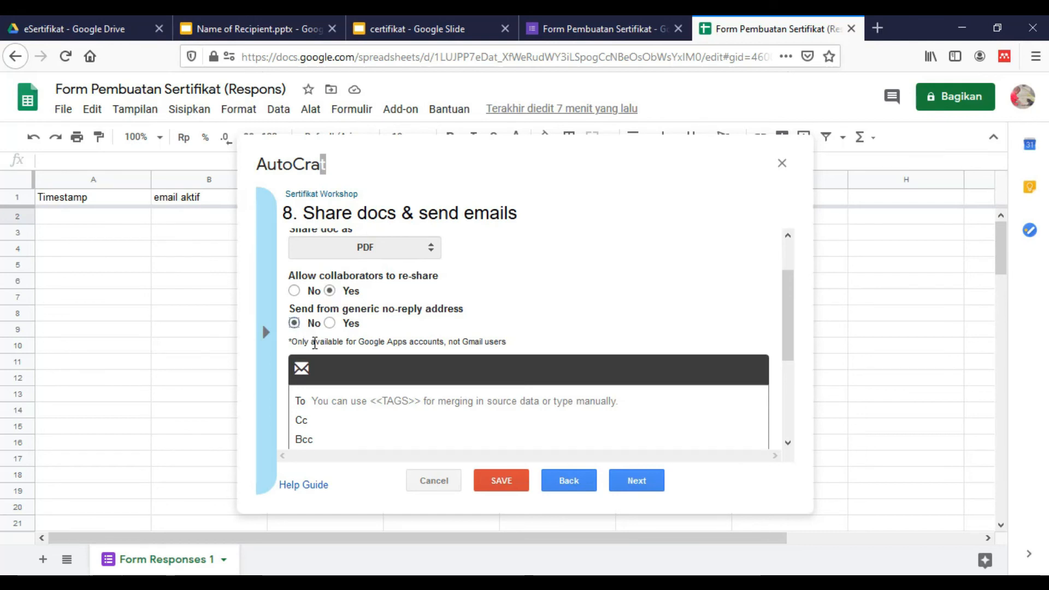
pyautogui.scroll(-2, 350, 355)
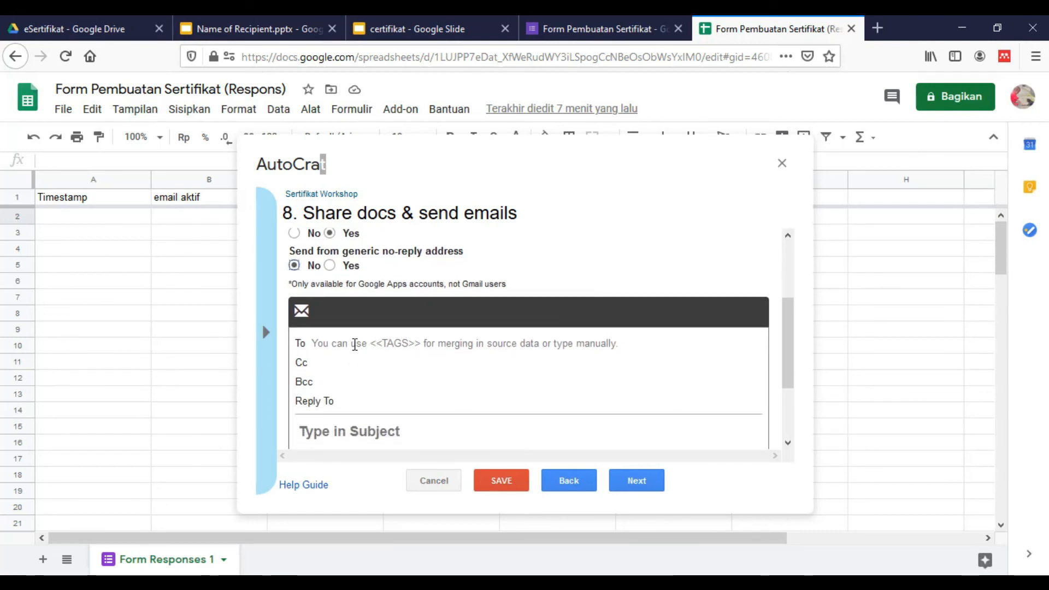
# Address the email to <<email aktif>>, subject Certifikat, body "Terima kasih telah mengikuti pelatihan ini"
pyautogui.click(345, 346)
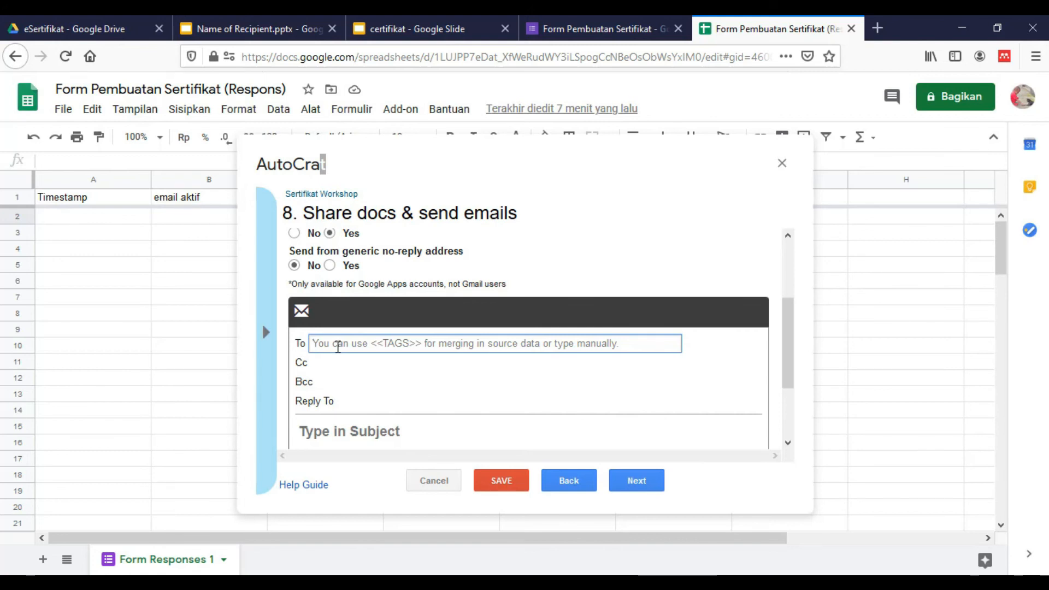
pyautogui.write('<<')
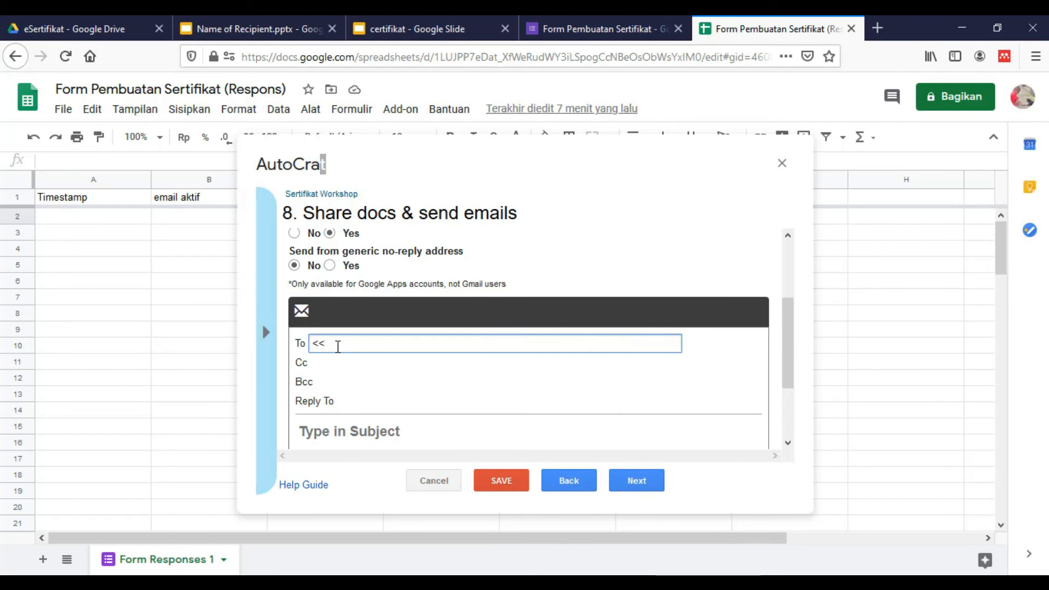
pyautogui.write('email aktif>>')
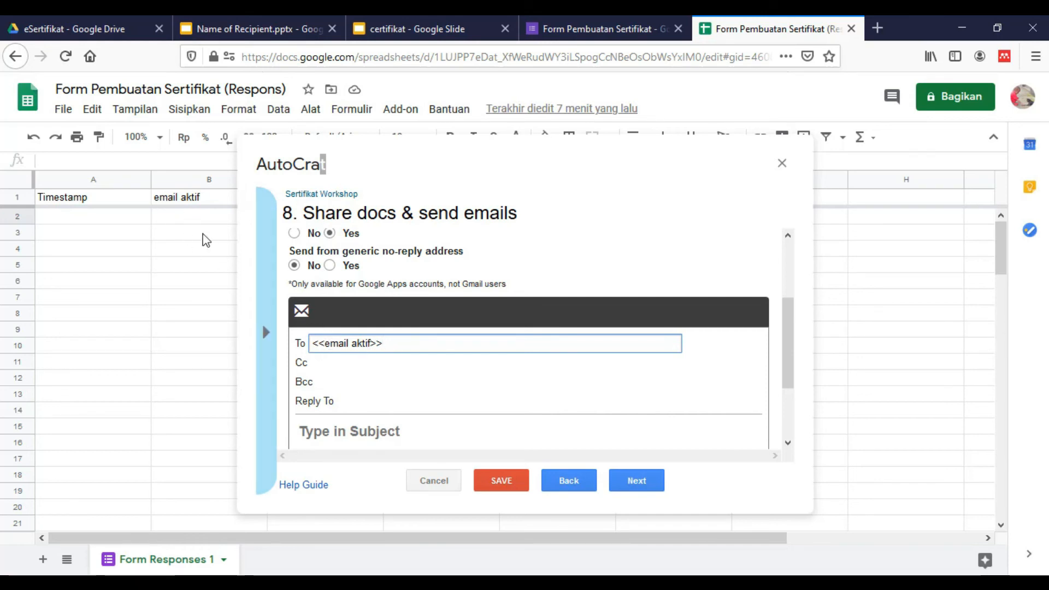
pyautogui.scroll(-1, 431, 388)
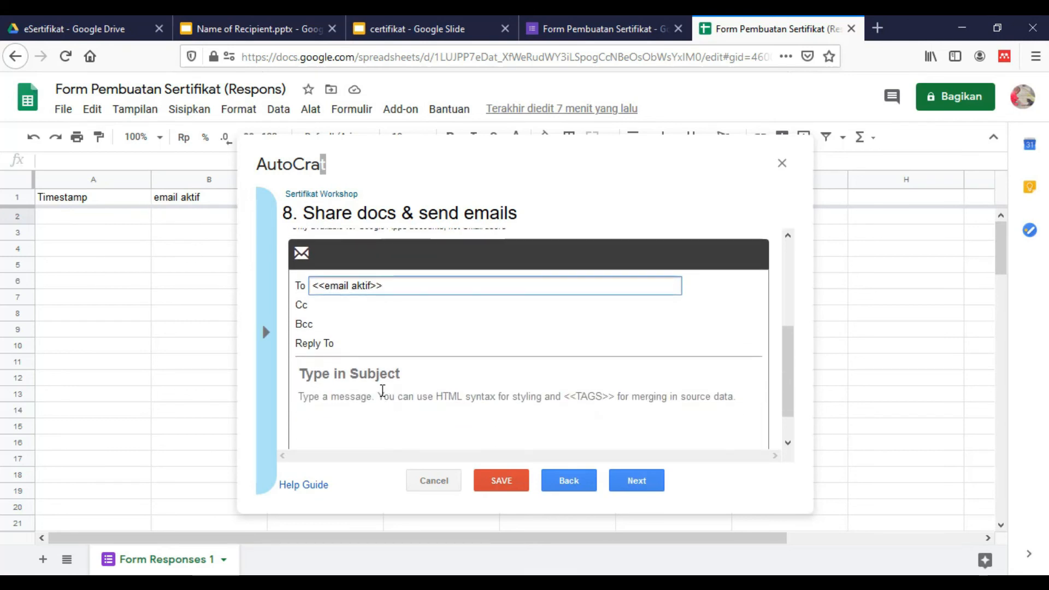
pyautogui.click(381, 375)
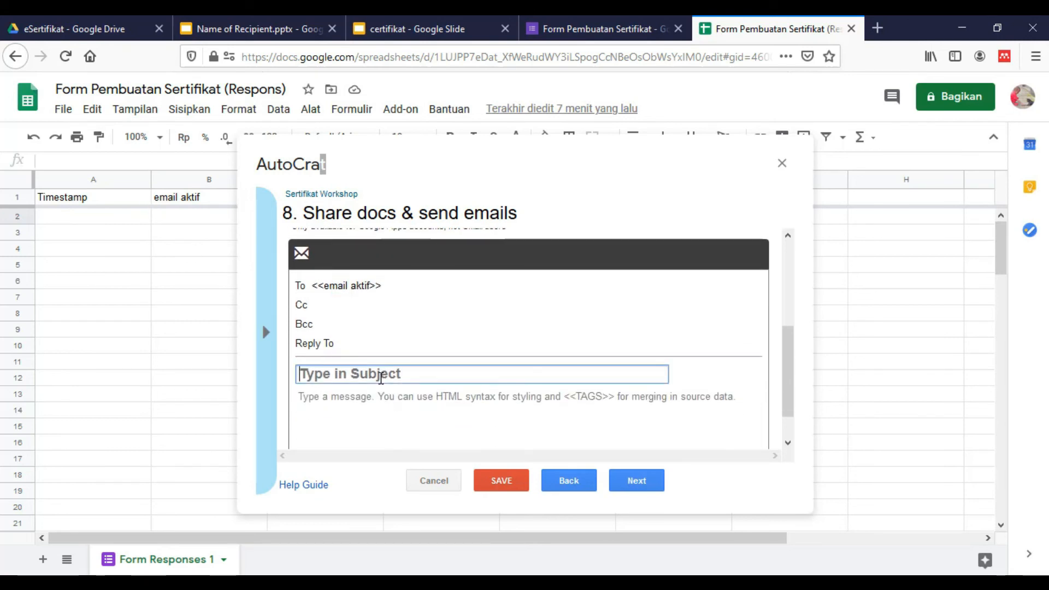
pyautogui.write('Ce')
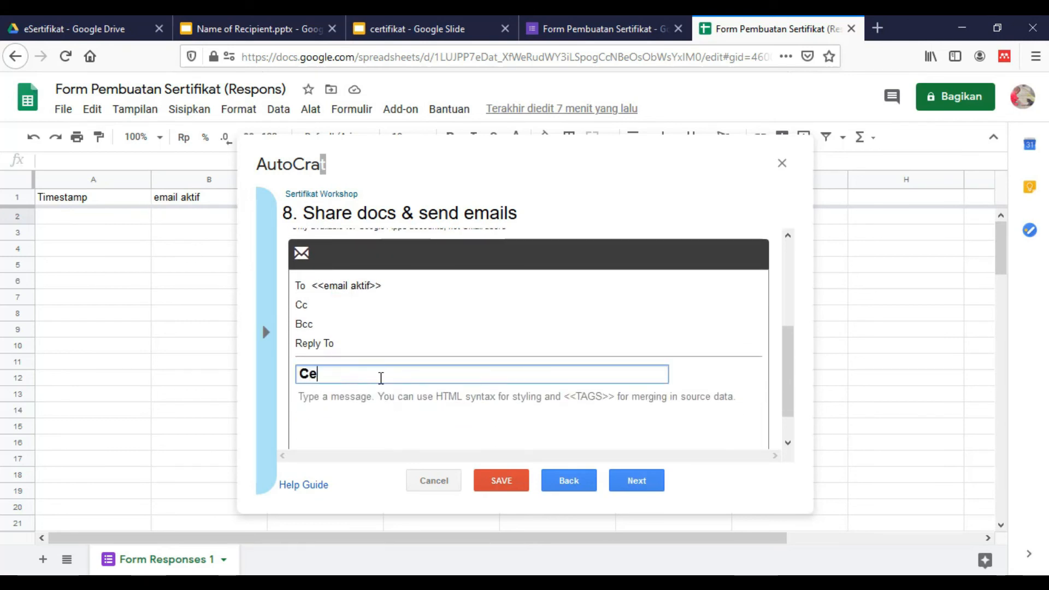
pyautogui.write('rtifikat')
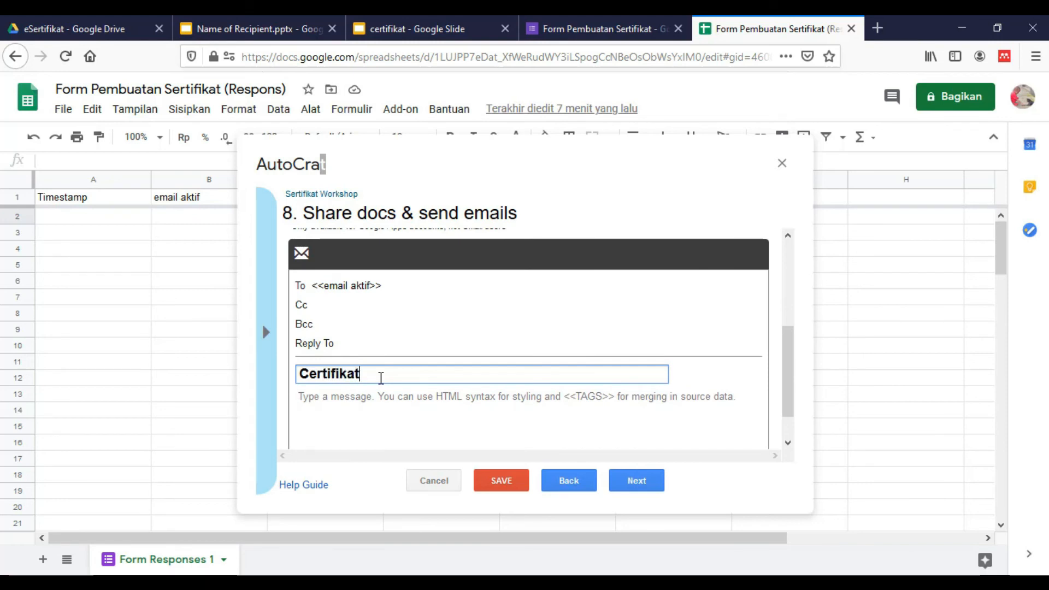
pyautogui.click(438, 401)
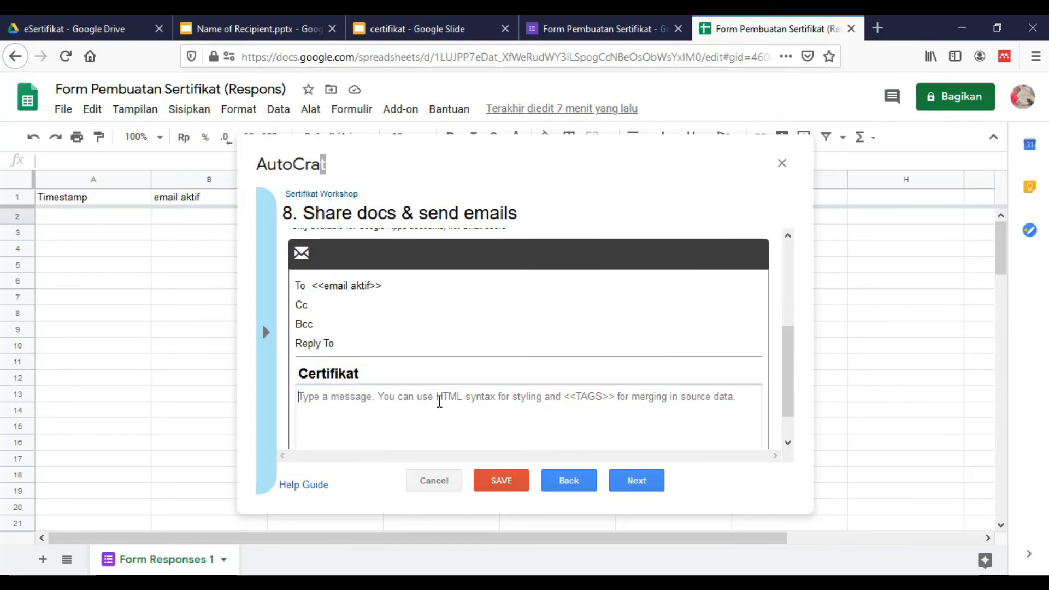
pyautogui.write('Terima')
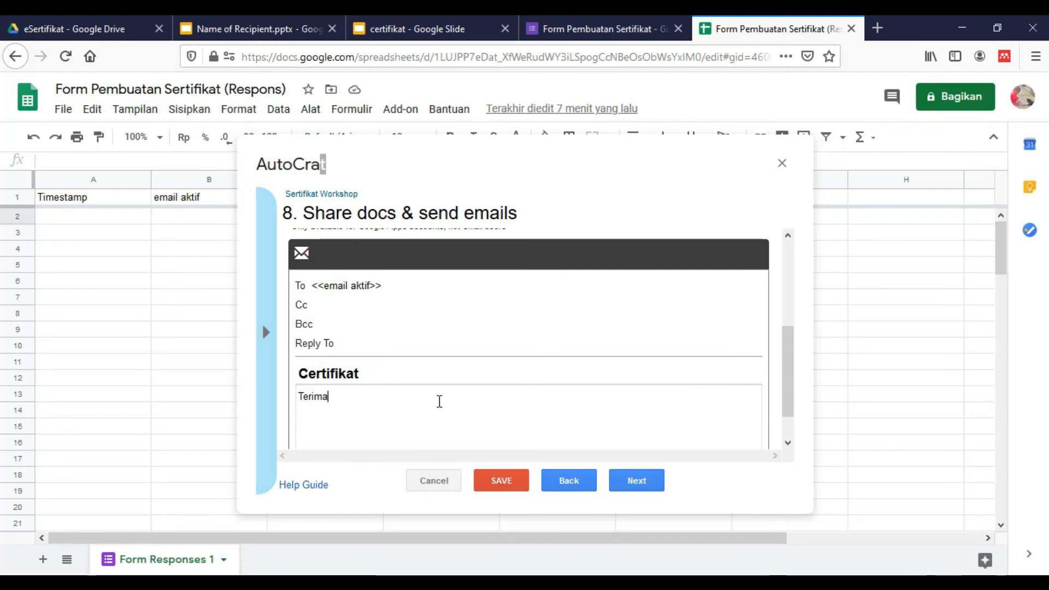
pyautogui.write(' kasih telaj')
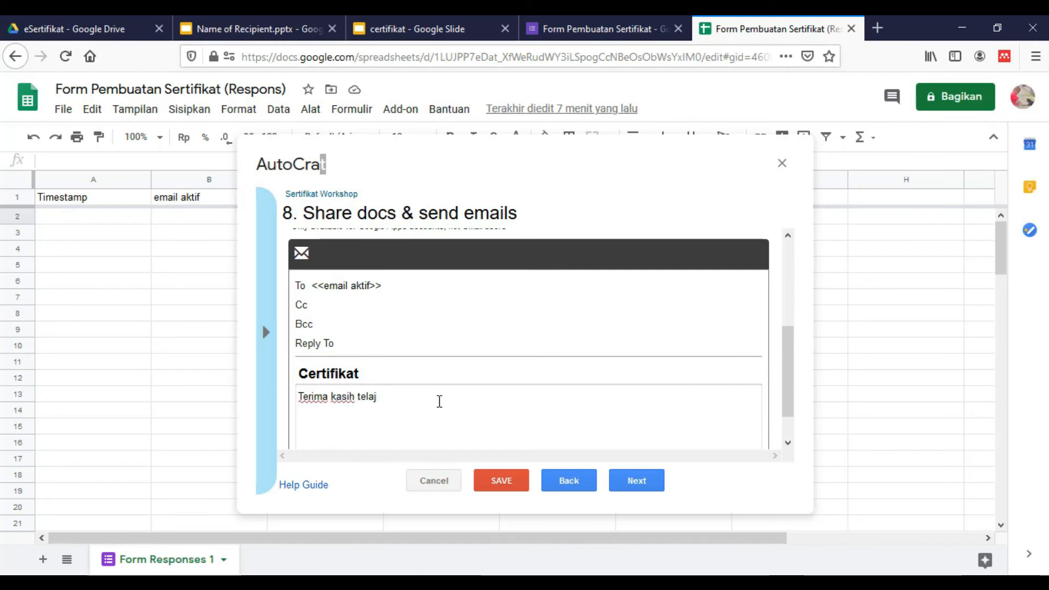
pyautogui.press('BackSpace')
pyautogui.write('h')
pyautogui.write(' men')
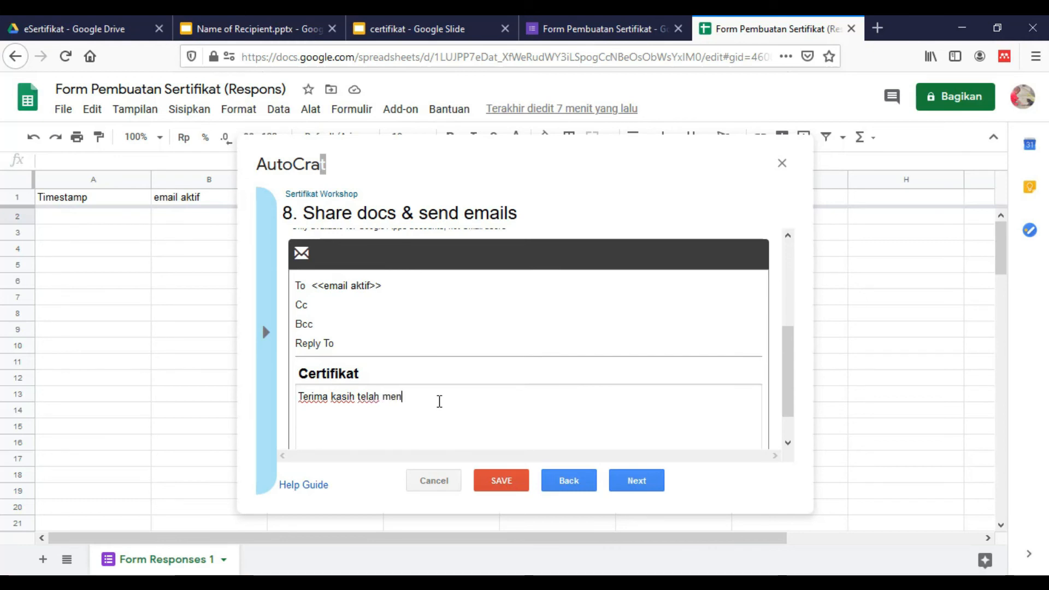
pyautogui.write('gikuti p')
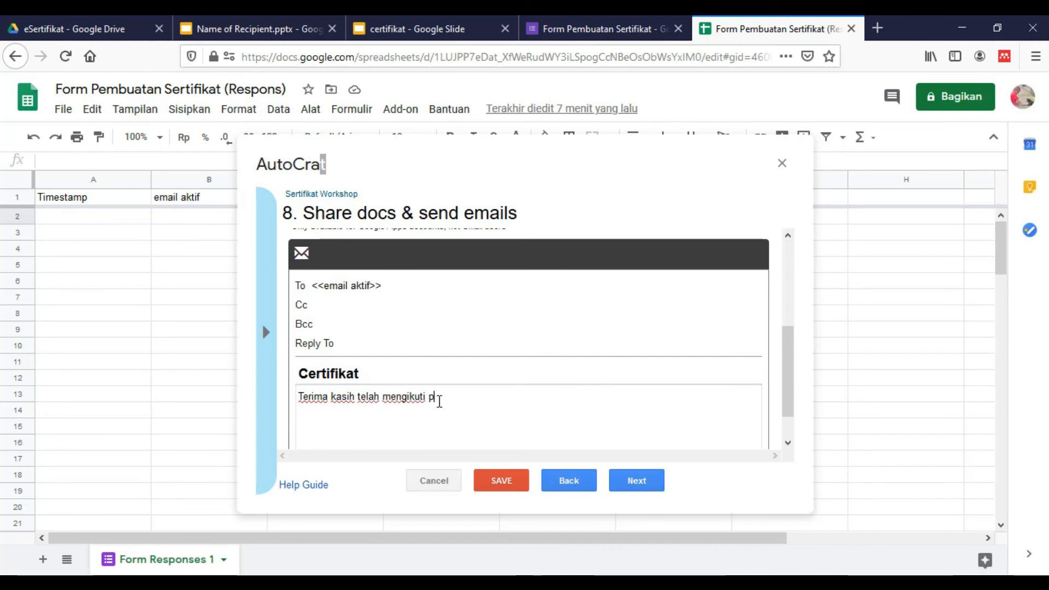
pyautogui.write('elatihan ini')
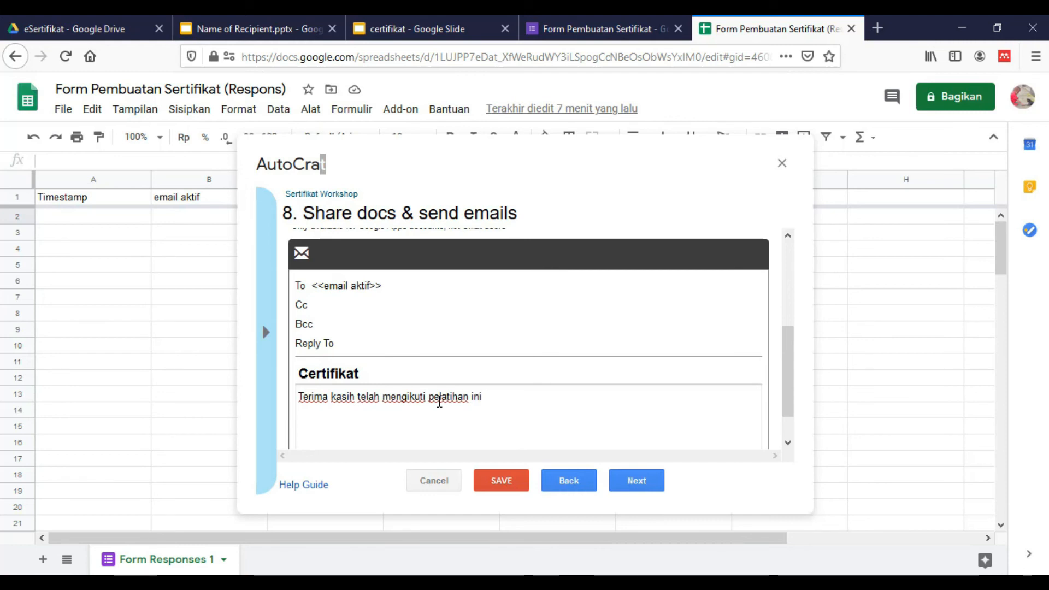
pyautogui.scroll(-1, 551, 407)
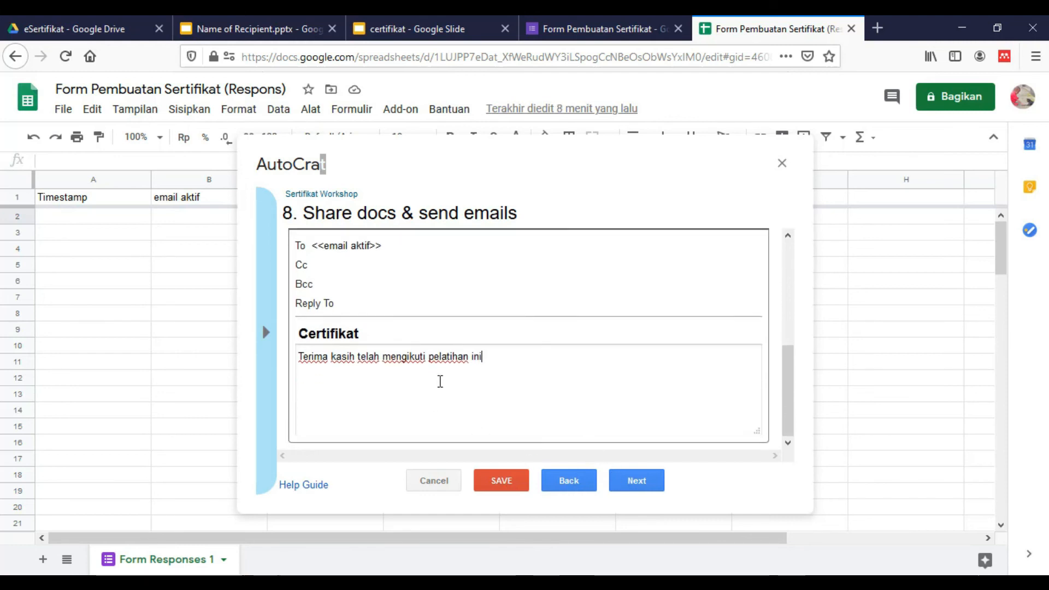
# Set Run on form trigger to Yes, confirm enabling triggers, and save the job
pyautogui.click(619, 479)
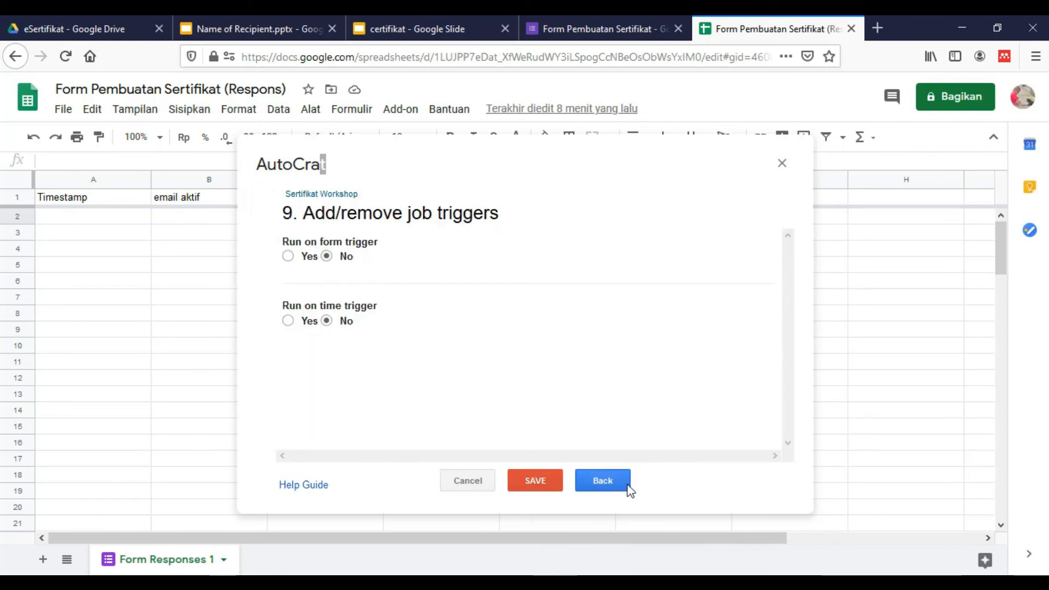
pyautogui.click(288, 257)
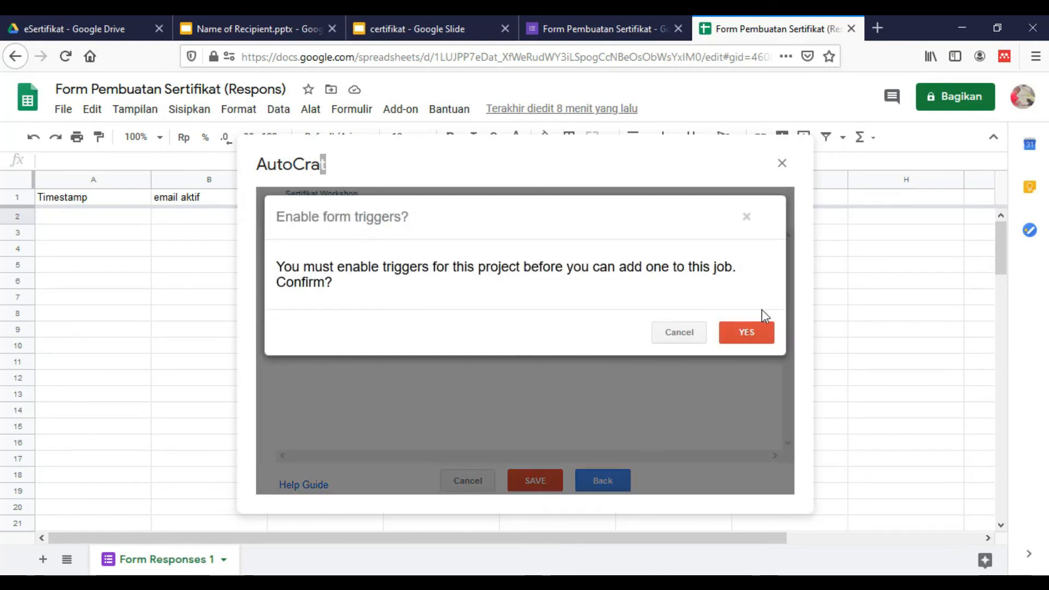
pyautogui.click(744, 340)
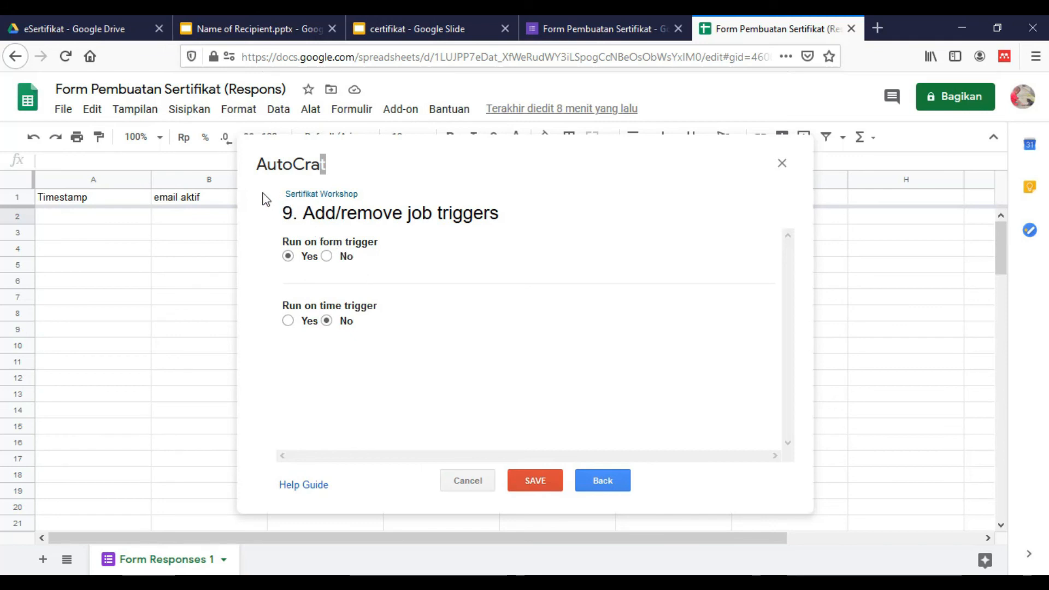
pyautogui.click(549, 488)
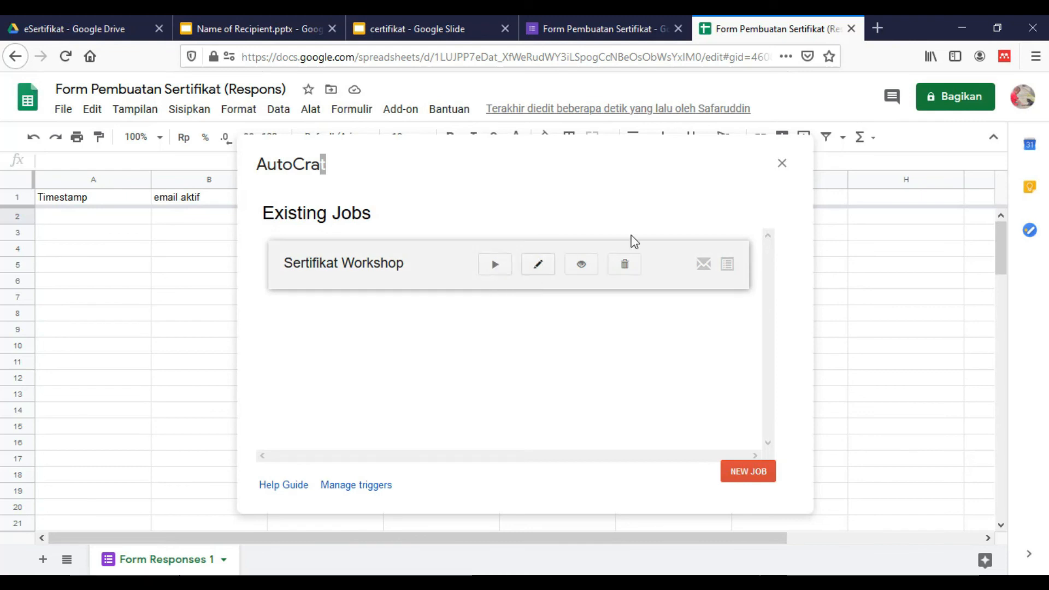
# Close the Autocrat job list and return to the form's questions in Google Forms
pyautogui.click(786, 173)
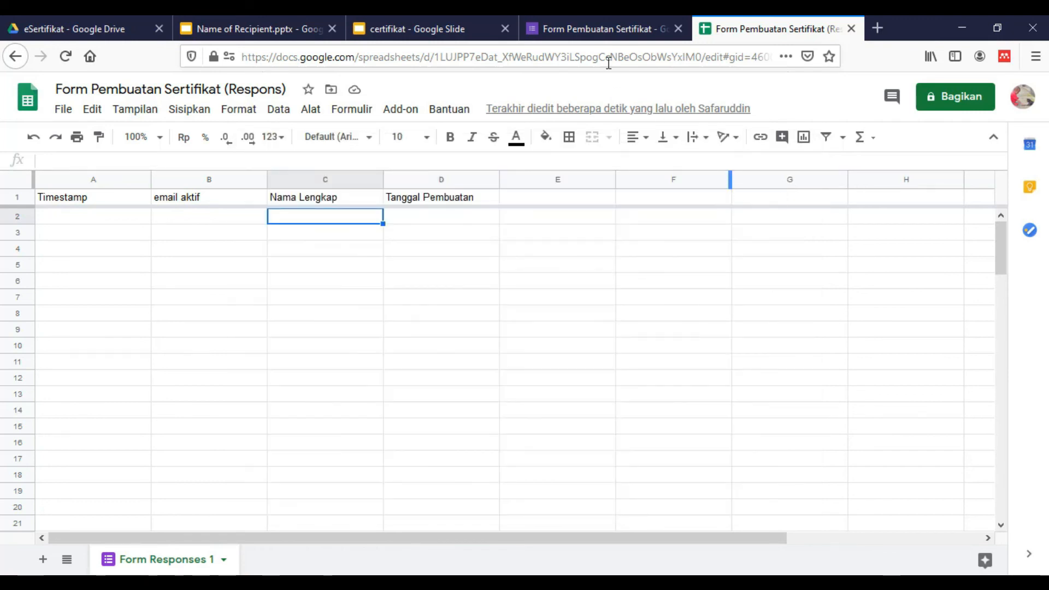
pyautogui.click(601, 18)
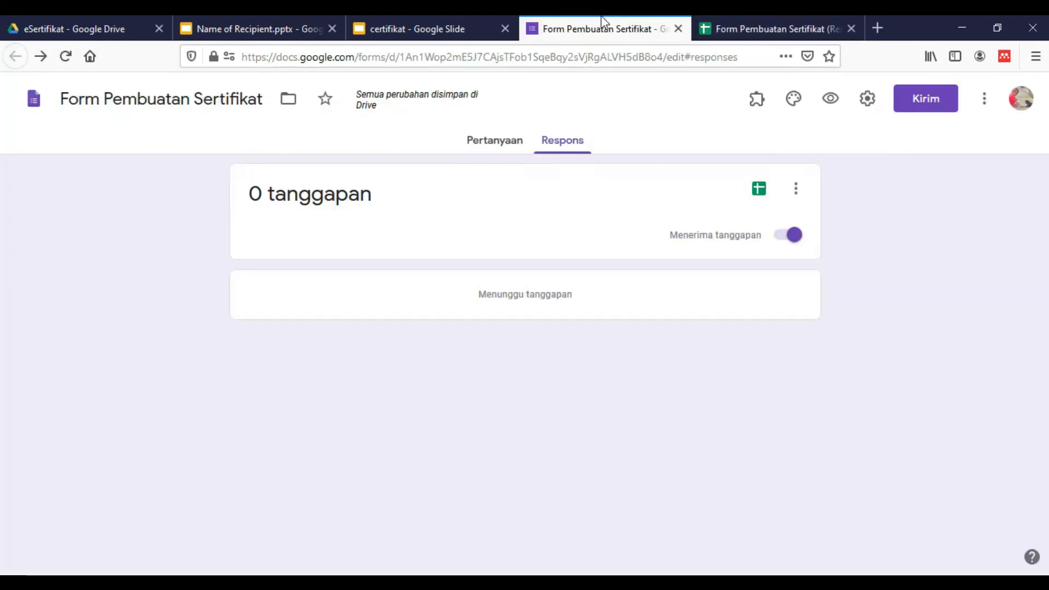
pyautogui.click(519, 145)
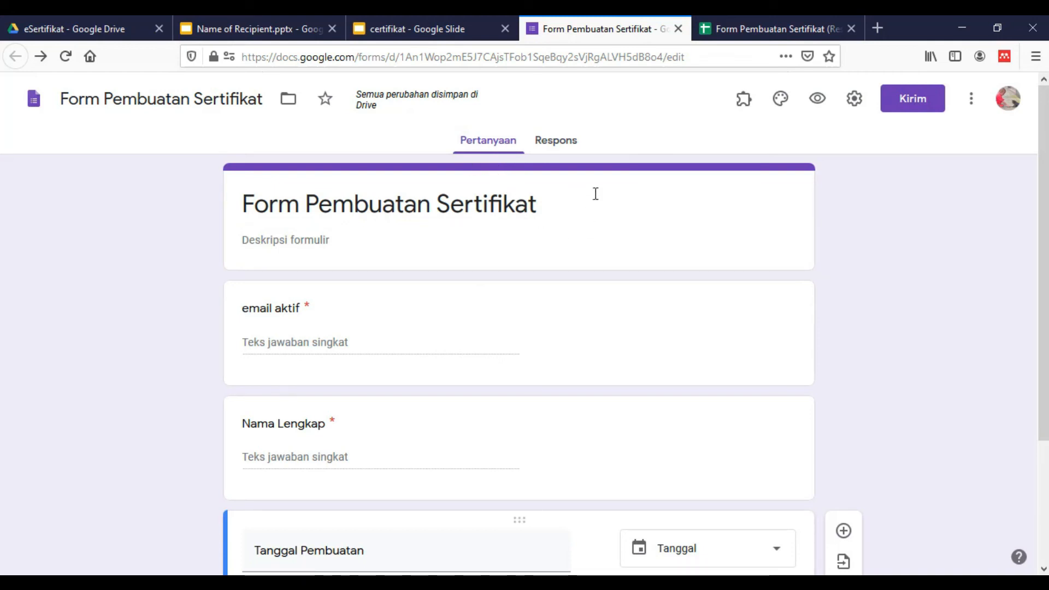
# Copy the form's shortened (Perpendek URL) link from the Kirim dialog, then close it
pyautogui.click(911, 113)
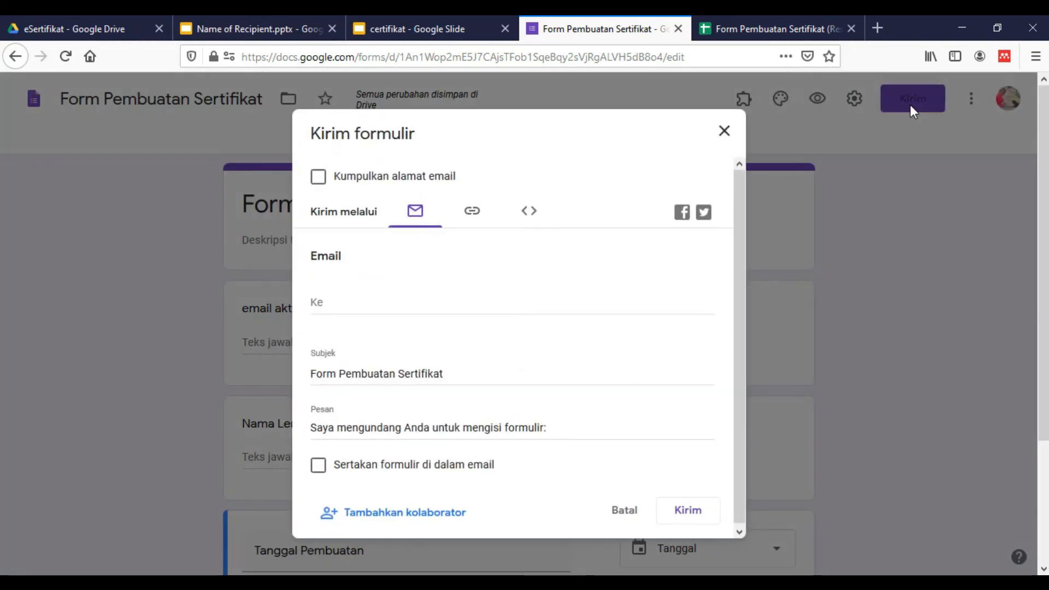
pyautogui.click(474, 220)
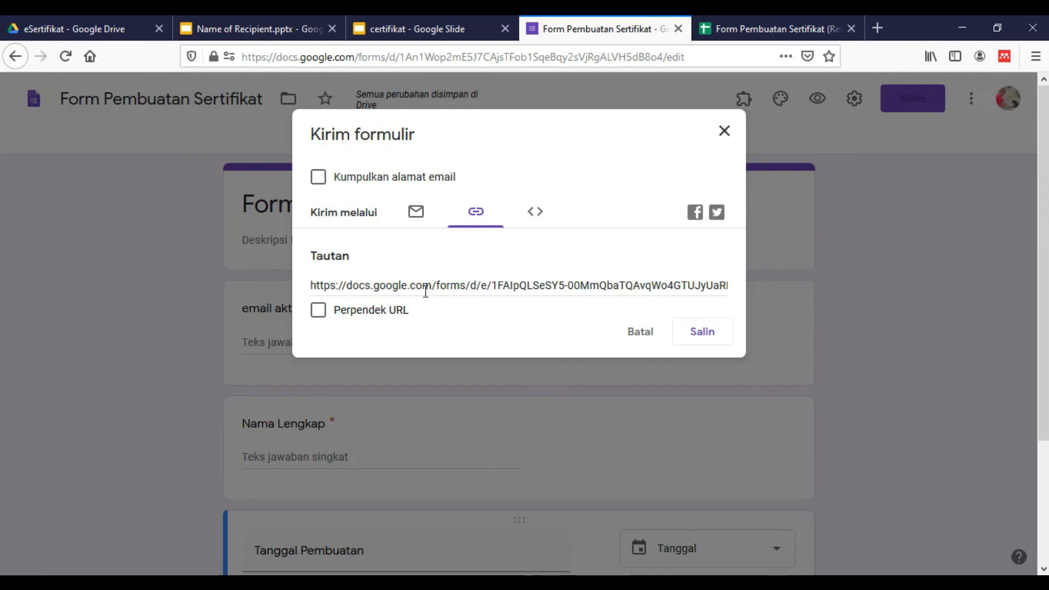
pyautogui.click(319, 311)
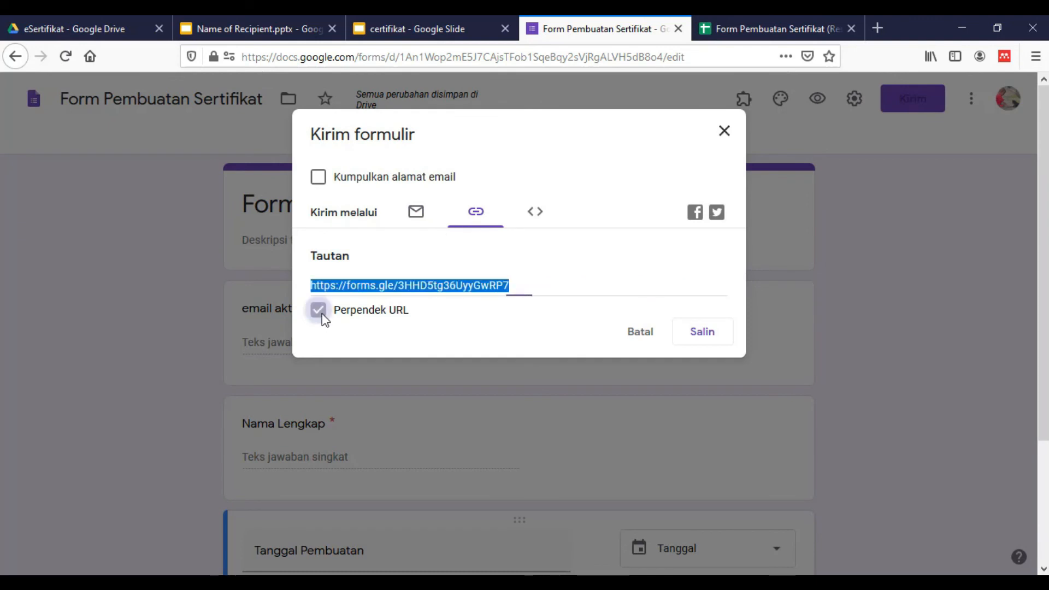
pyautogui.rightClick(441, 288)
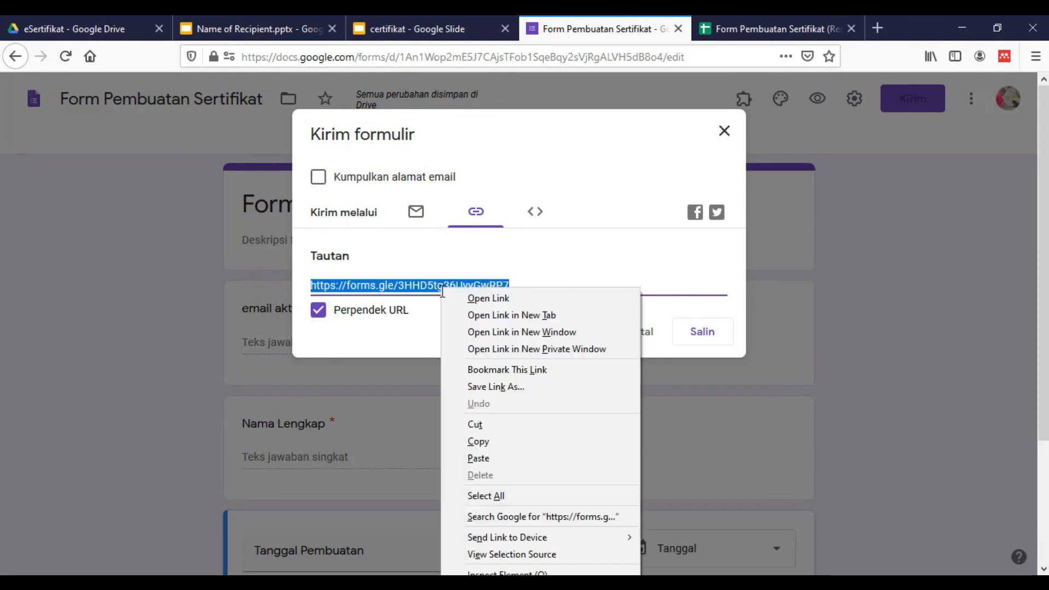
pyautogui.click(484, 439)
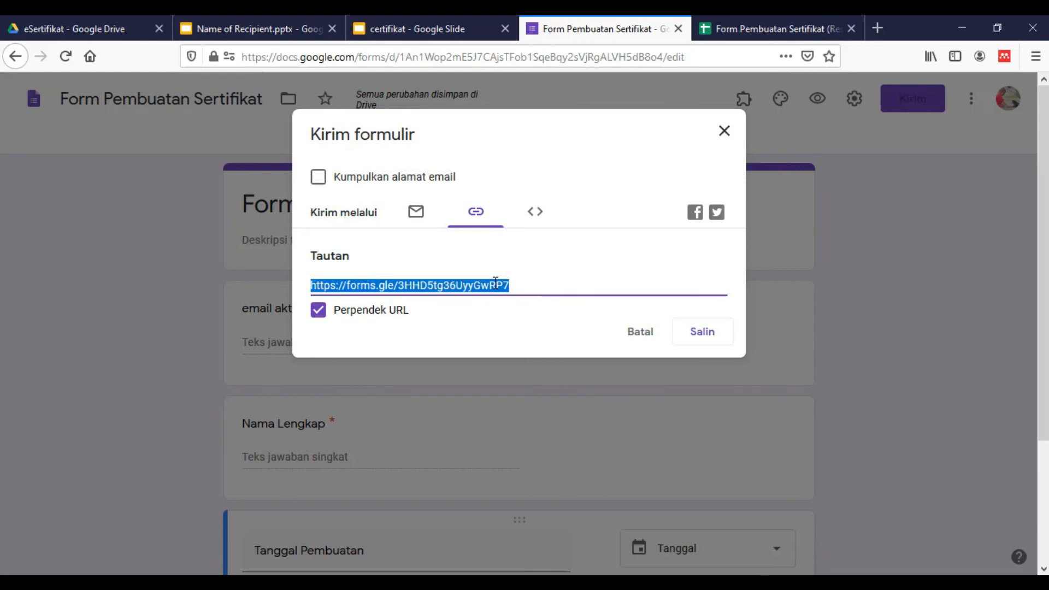
pyautogui.click(707, 349)
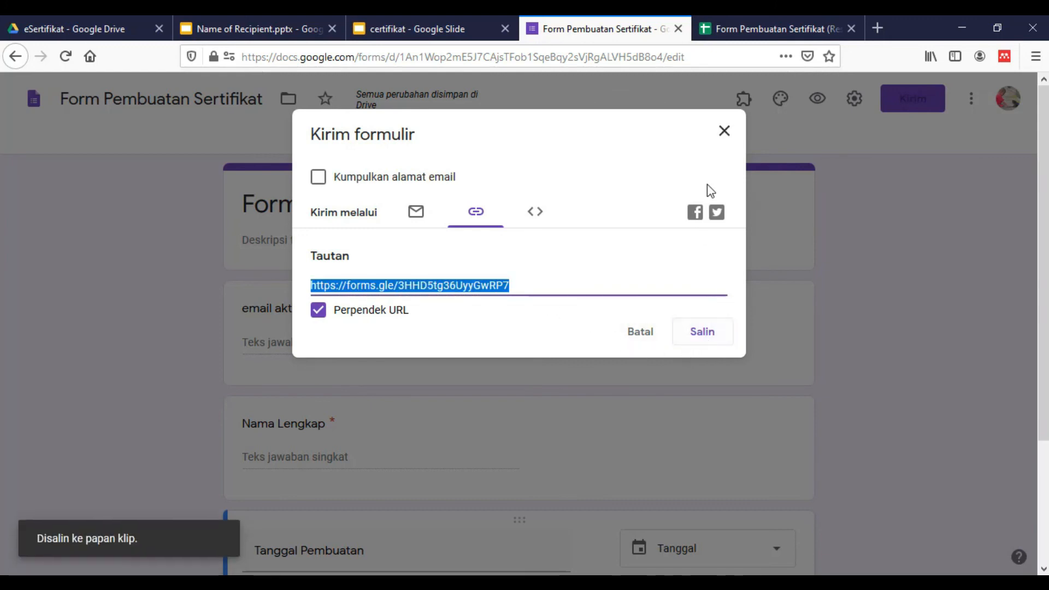
pyautogui.click(723, 136)
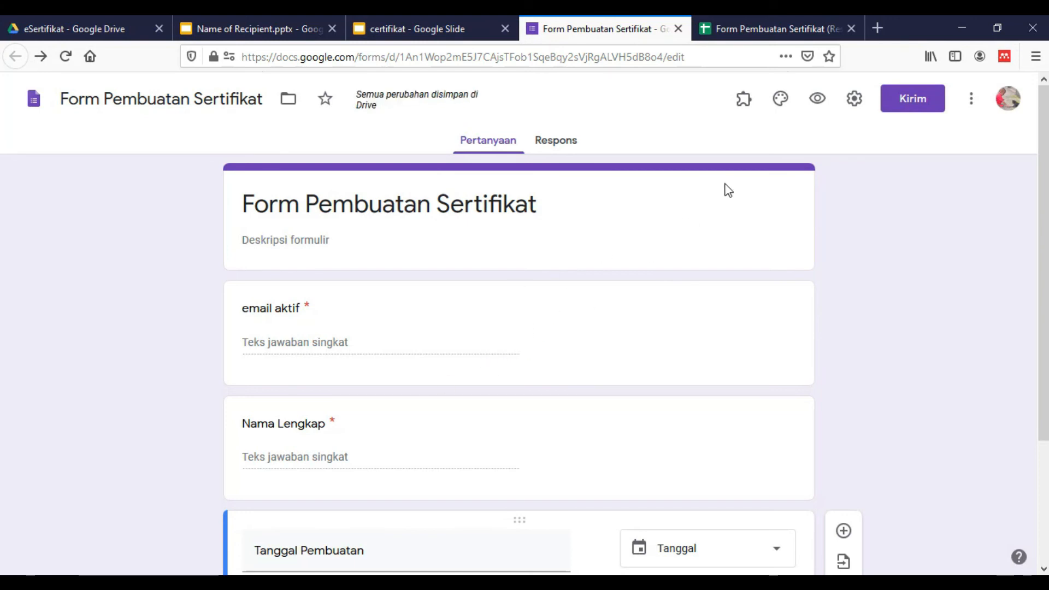
# Open the copied form link in a new browser tab
pyautogui.click(879, 28)
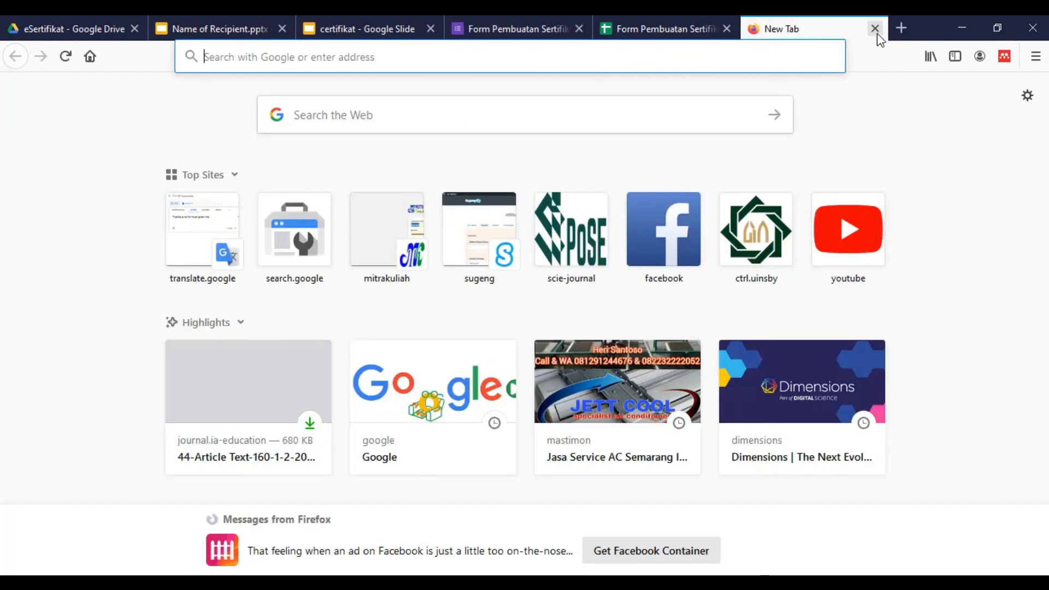
pyautogui.hotkey('ctrl', 'v')
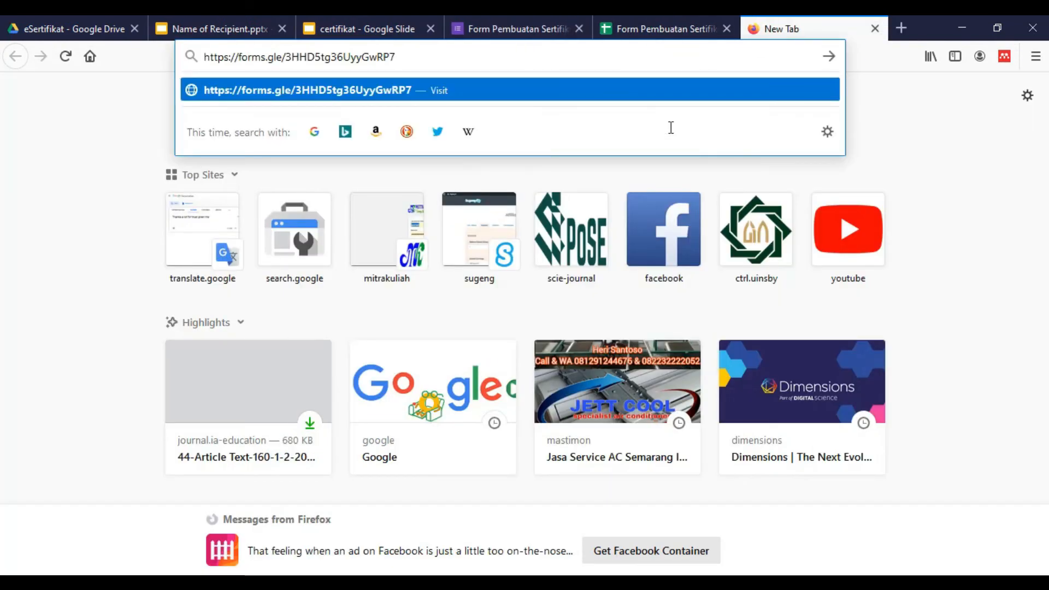
pyautogui.press('Return')
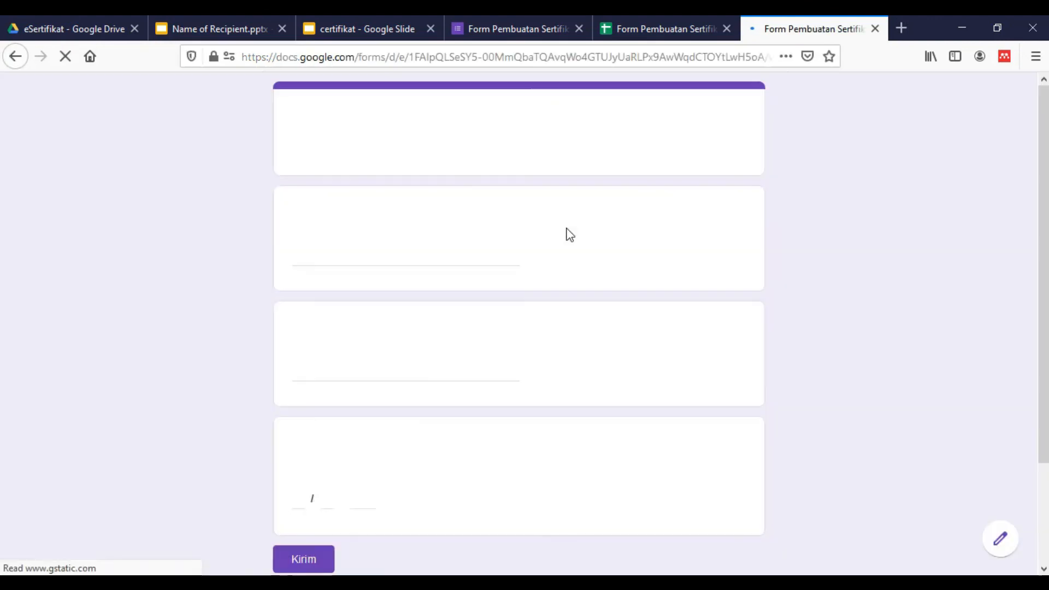
pyautogui.scroll(-2, 464, 285)
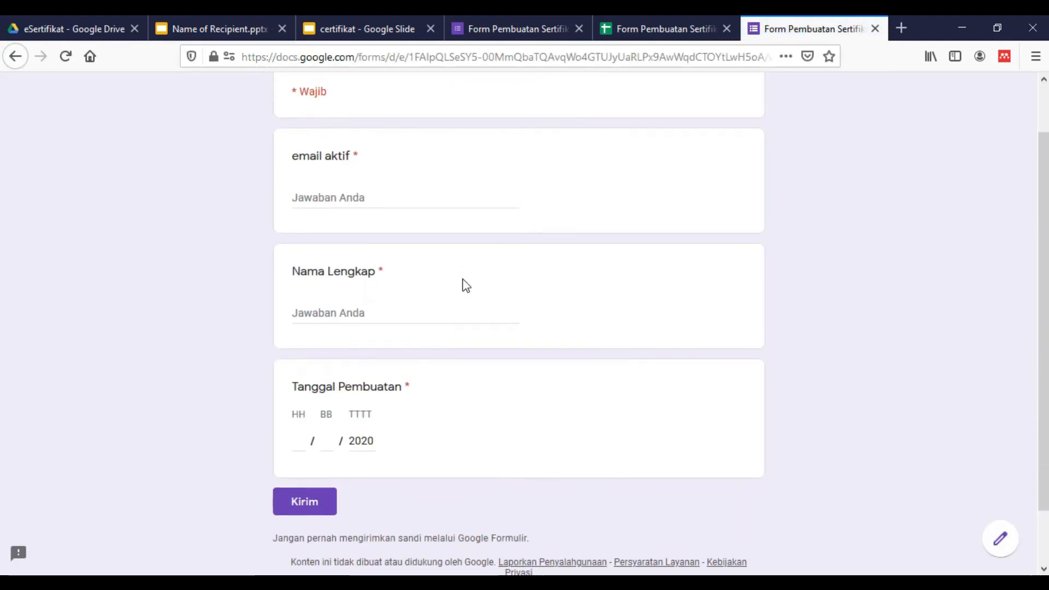
pyautogui.scroll(2, 464, 286)
# Fill in the respondent's email address for email aktif and their full name for Nama Lengkap
pyautogui.click(359, 255)
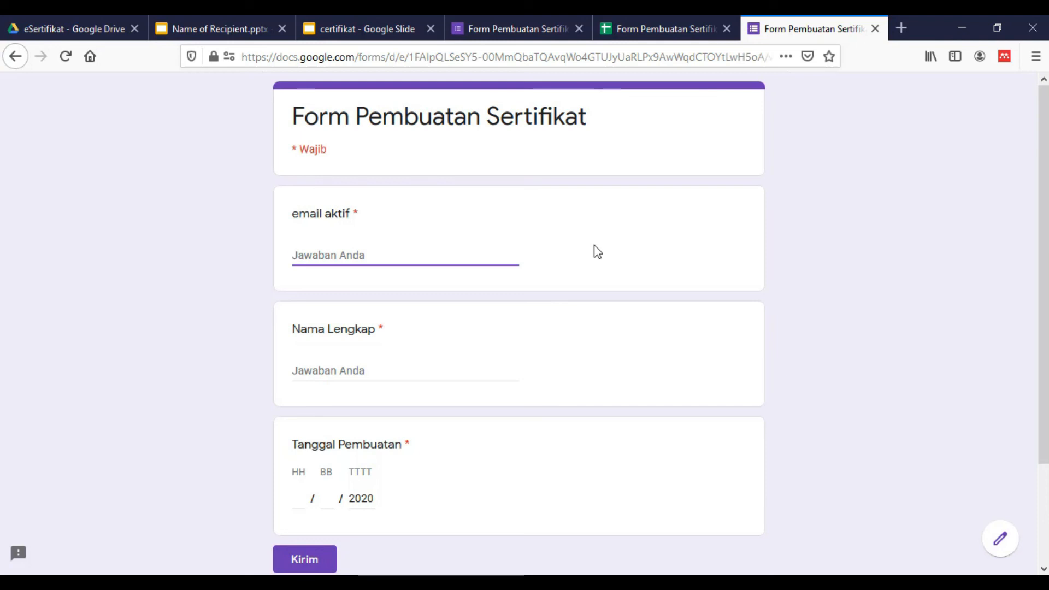
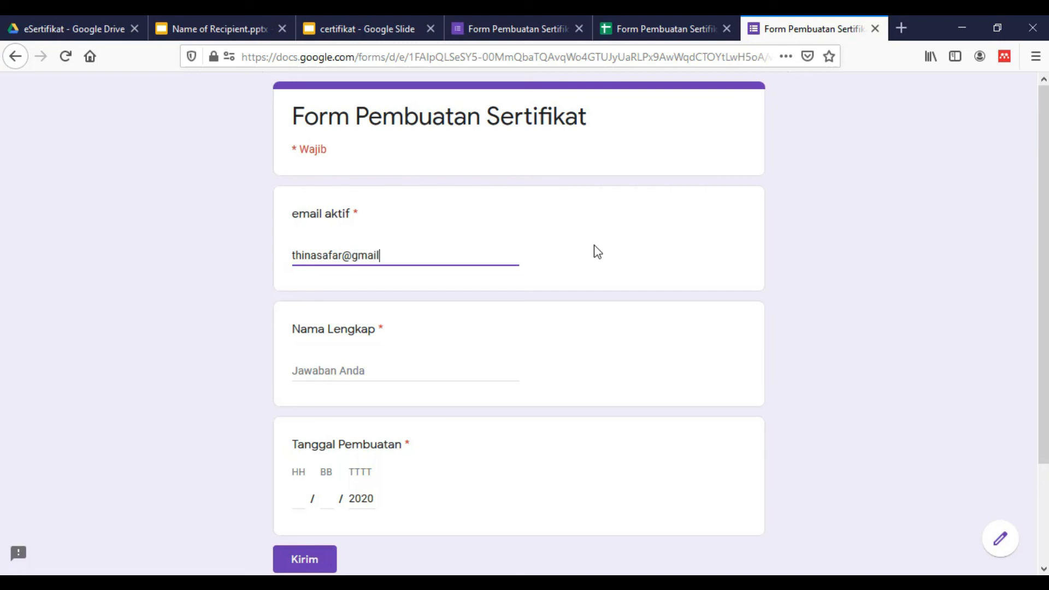
pyautogui.click(345, 366)
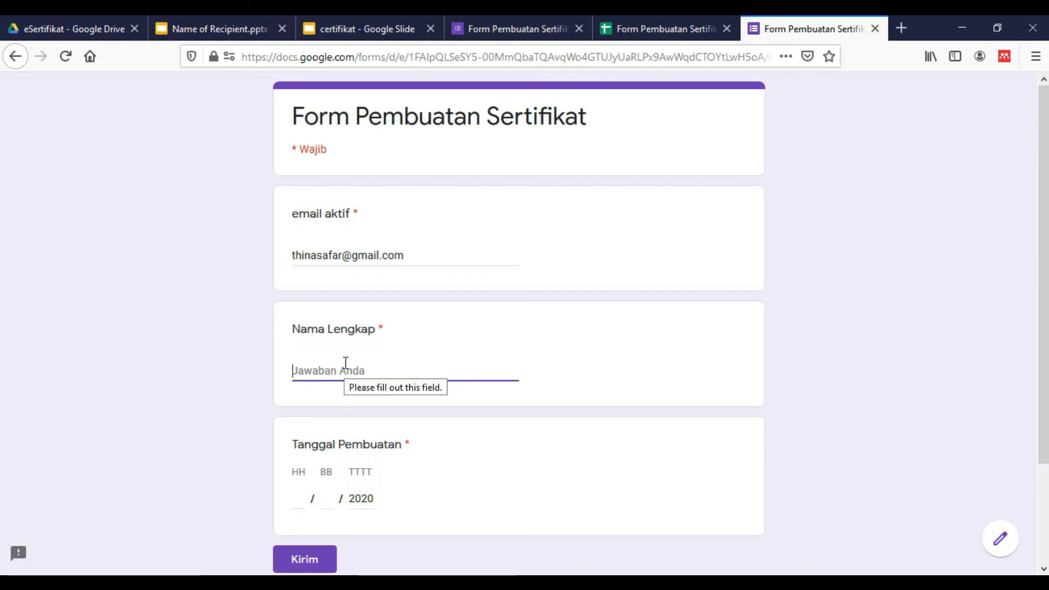
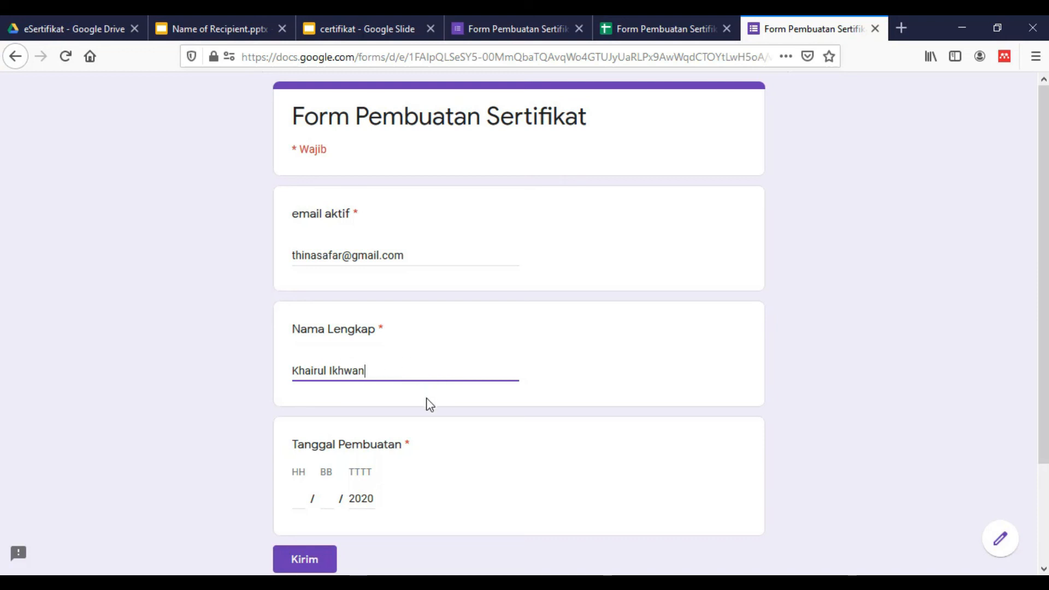
pyautogui.scroll(-2, 426, 403)
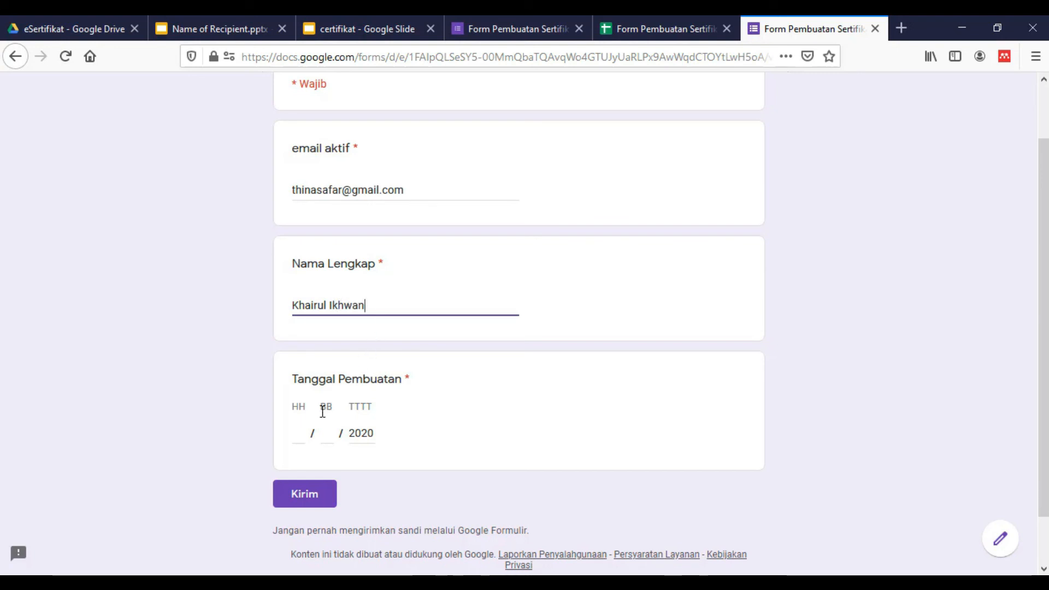
# Enter 19/06/2020 as Tanggal Pembuatan and submit the response
pyautogui.click(296, 437)
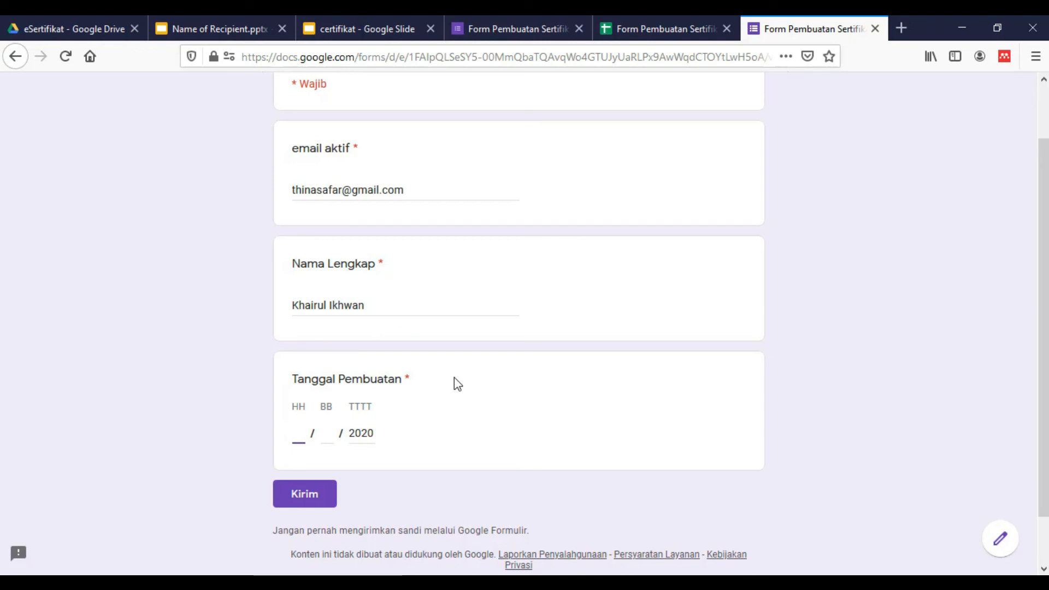
pyautogui.write('19')
pyautogui.click(330, 434)
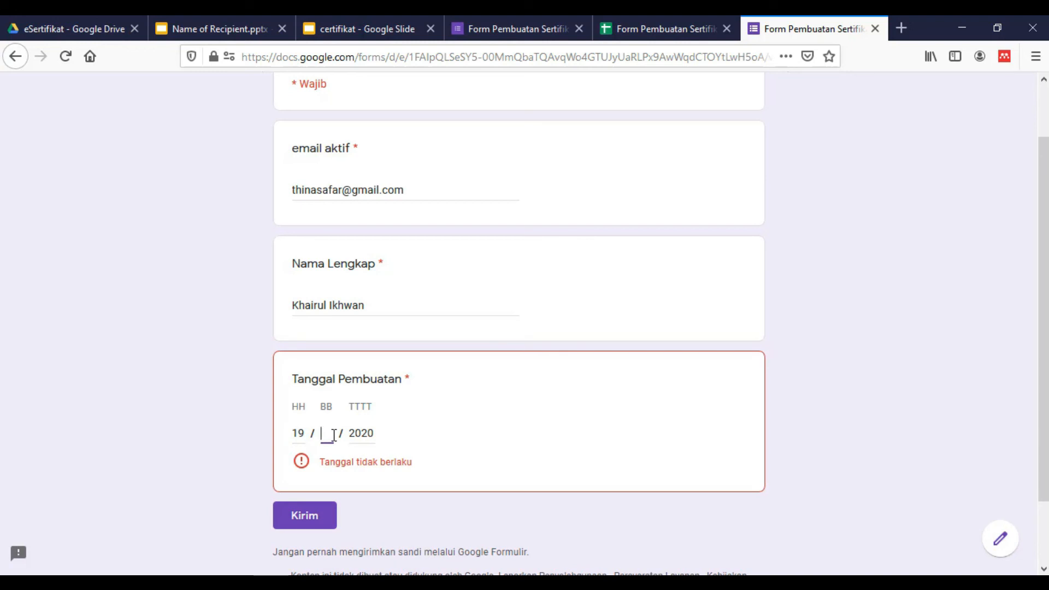
pyautogui.write('06')
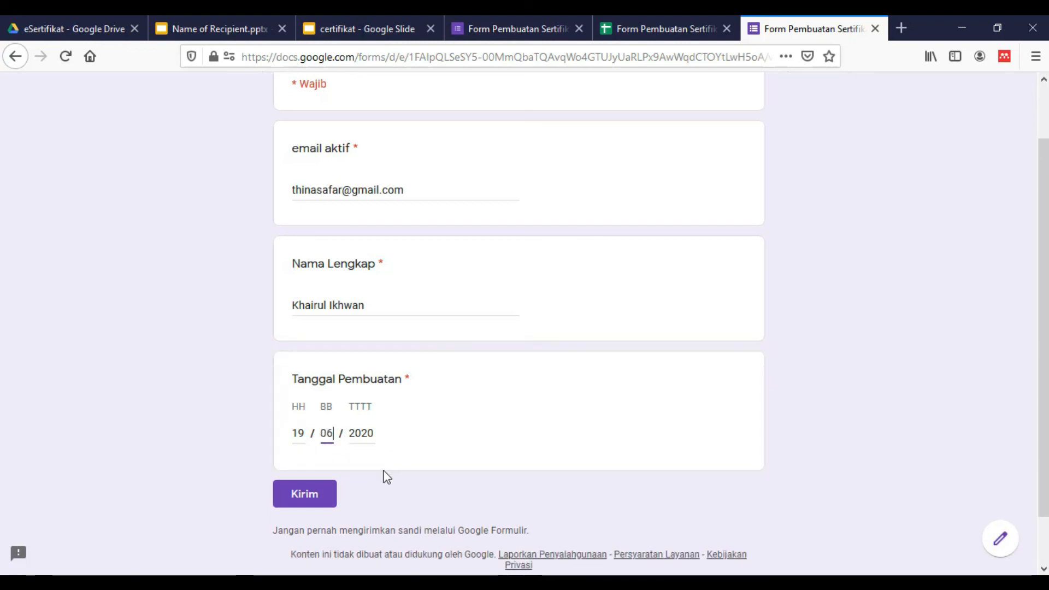
pyautogui.click(358, 434)
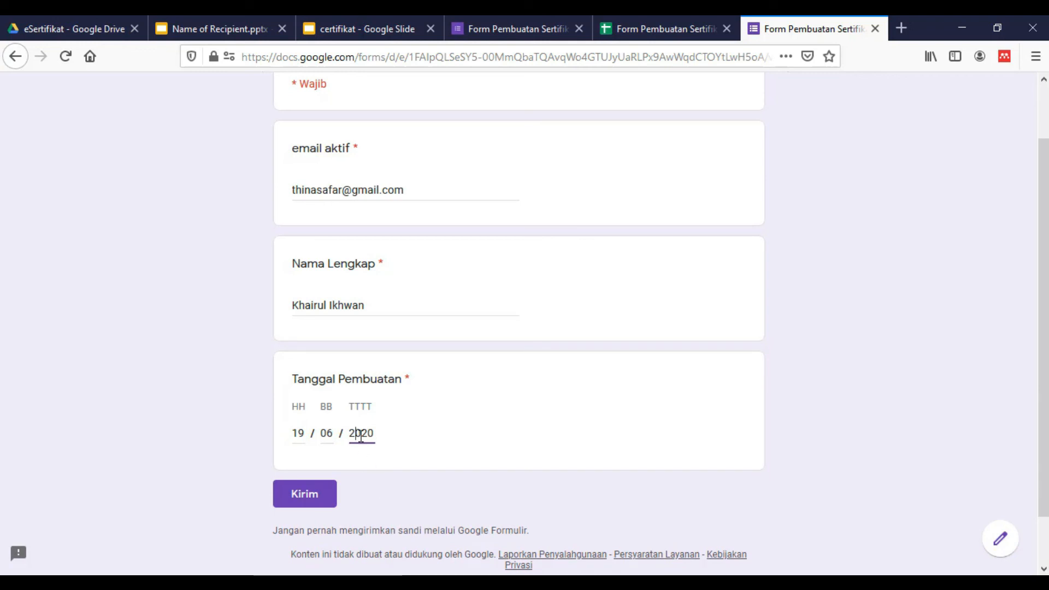
pyautogui.scroll(2, 409, 440)
pyautogui.scroll(-2, 349, 504)
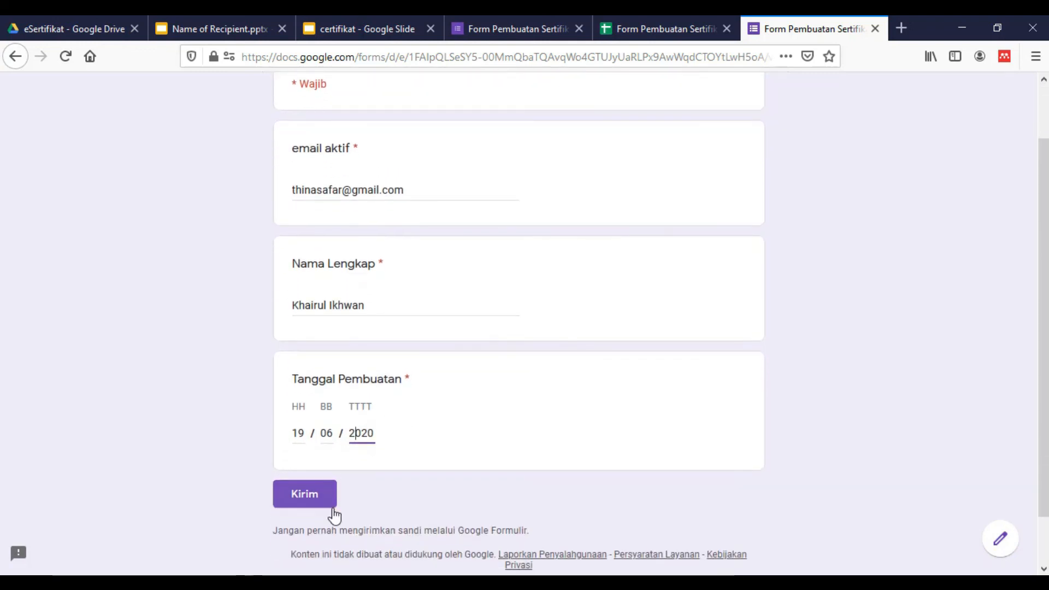
pyautogui.click(316, 502)
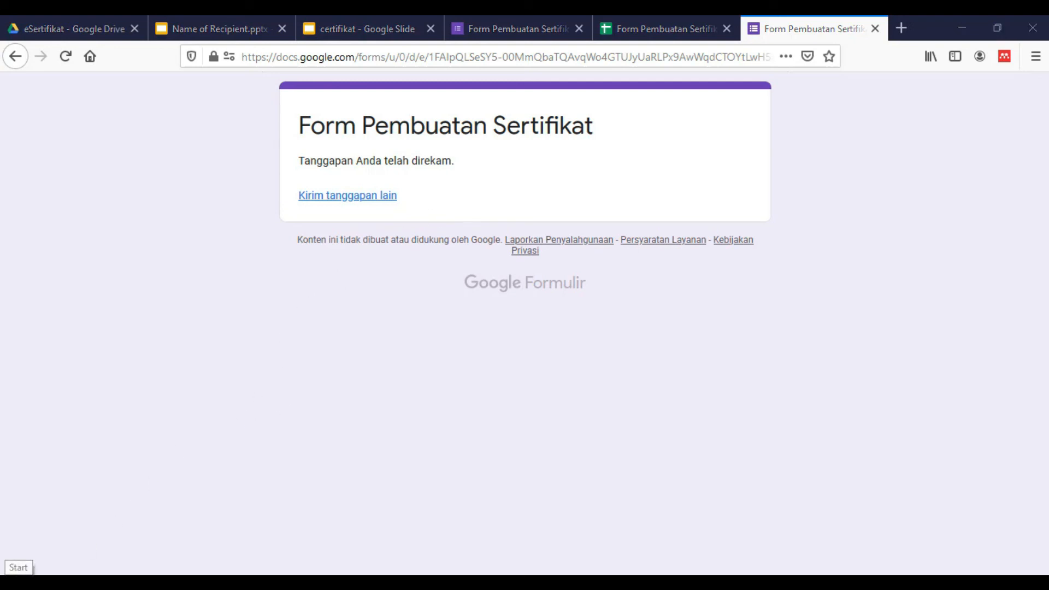
# Launch Google Chrome and open the Gmail inbox
pyautogui.click(16, 582)
pyautogui.click(532, 444)
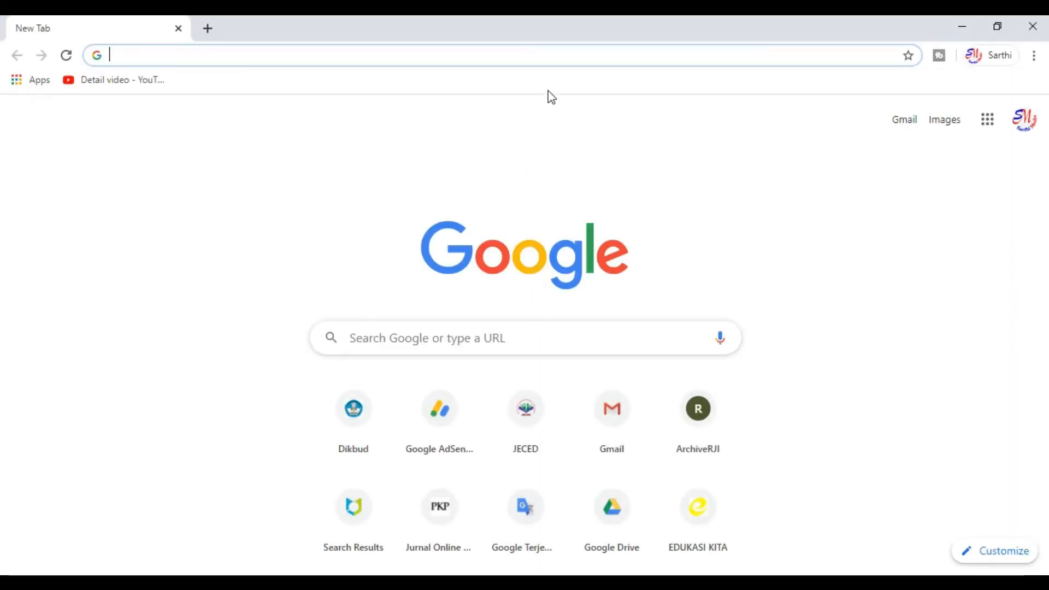
pyautogui.click(643, 418)
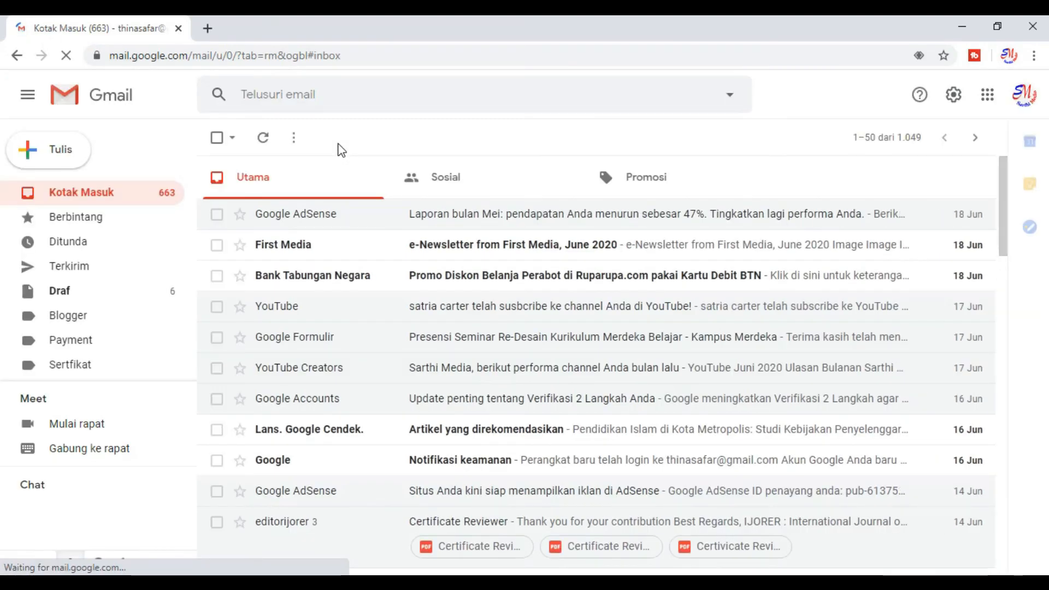
pyautogui.scroll(-2, 328, 238)
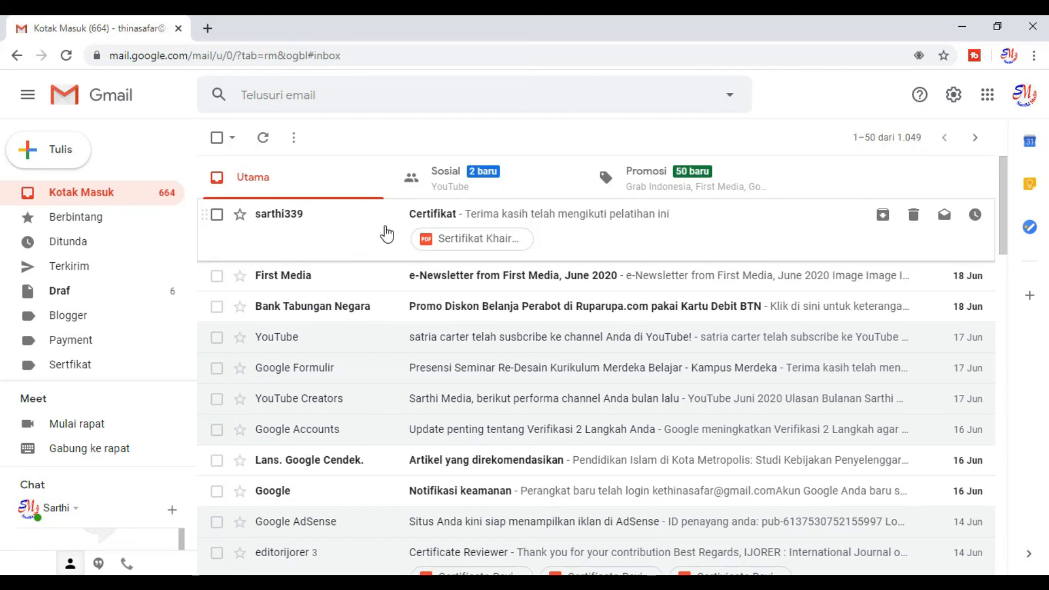
# Open the Certifikat email and preview its attached PDF certificate
pyautogui.click(433, 218)
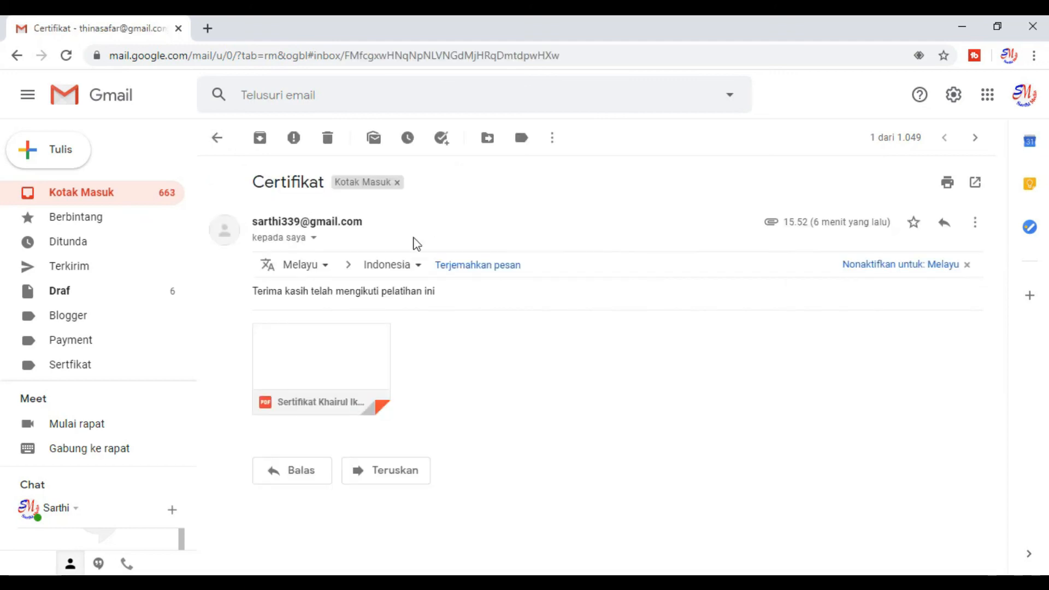
pyautogui.moveTo(310, 394)
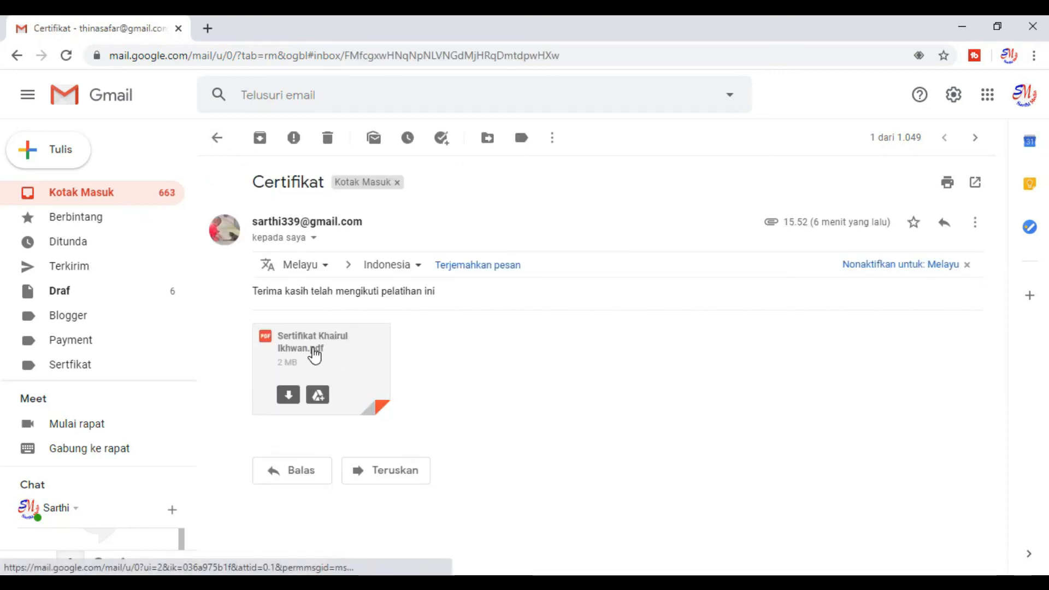
pyautogui.click(314, 355)
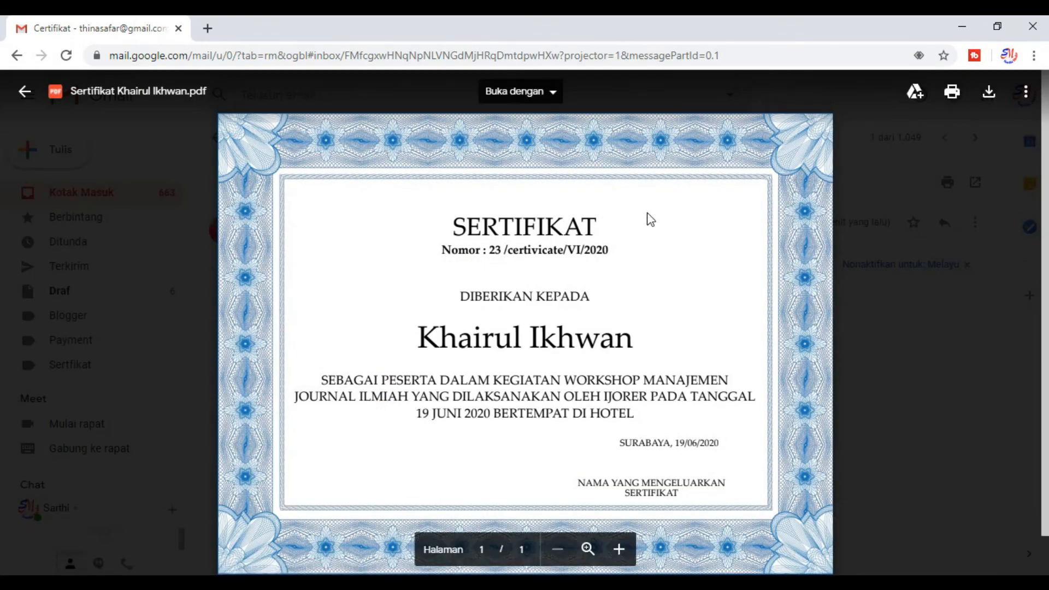